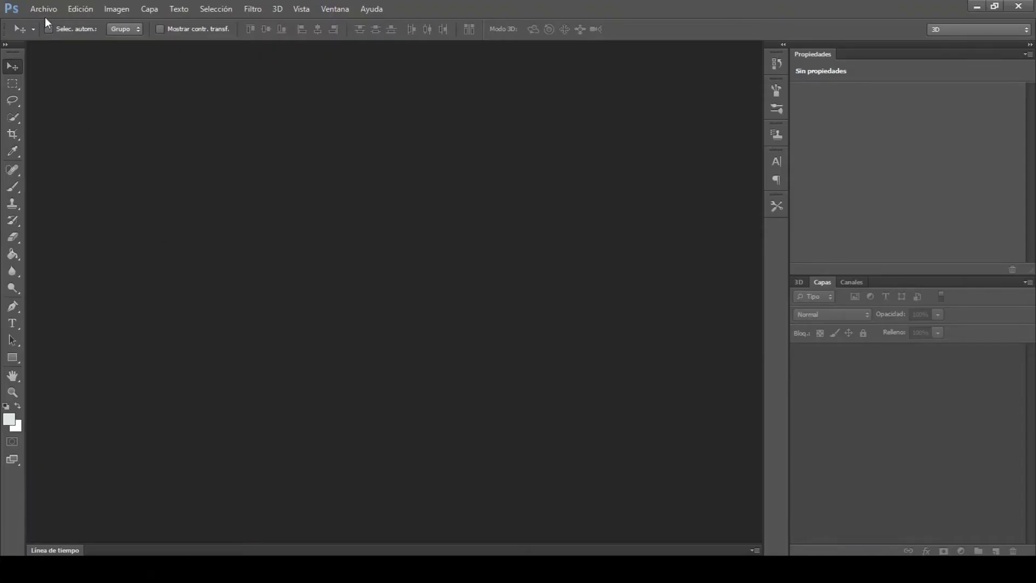
Step: Create a new 1280×720 px blank document
click(44, 10)
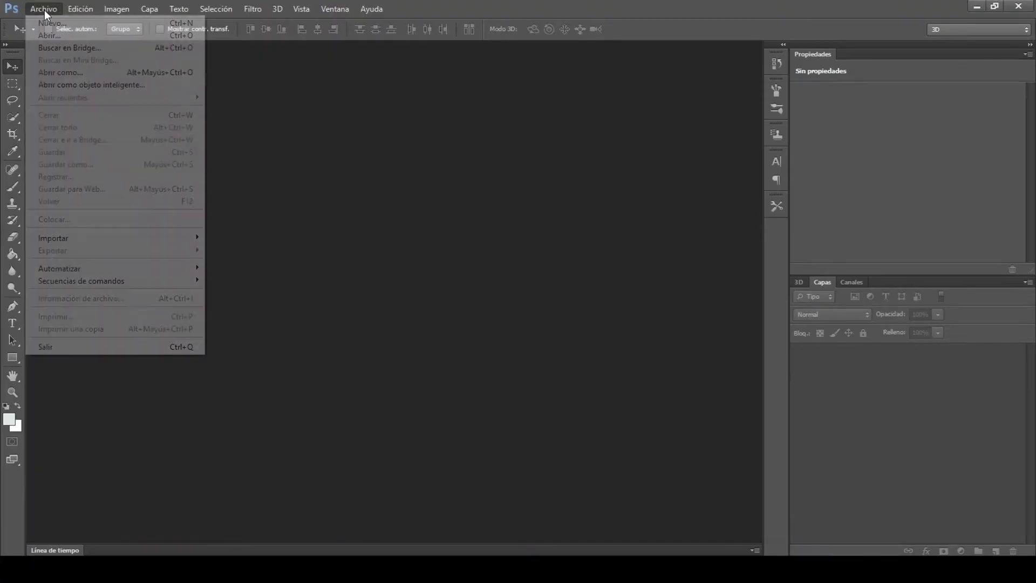
click(46, 23)
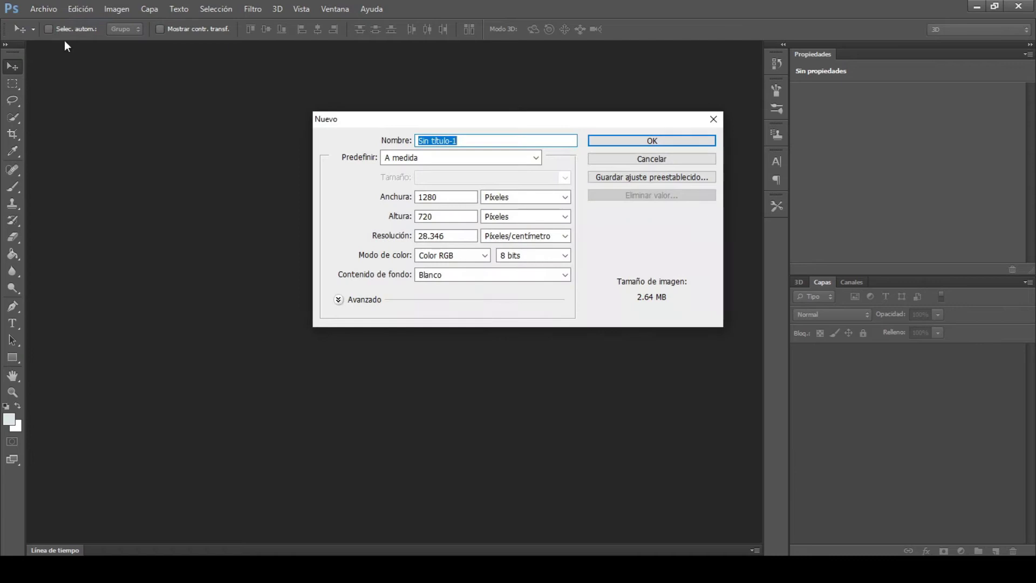
mouse_move(456, 196)
mouse_down()
mouse_move(417, 197)
mouse_move(407, 219)
mouse_up()
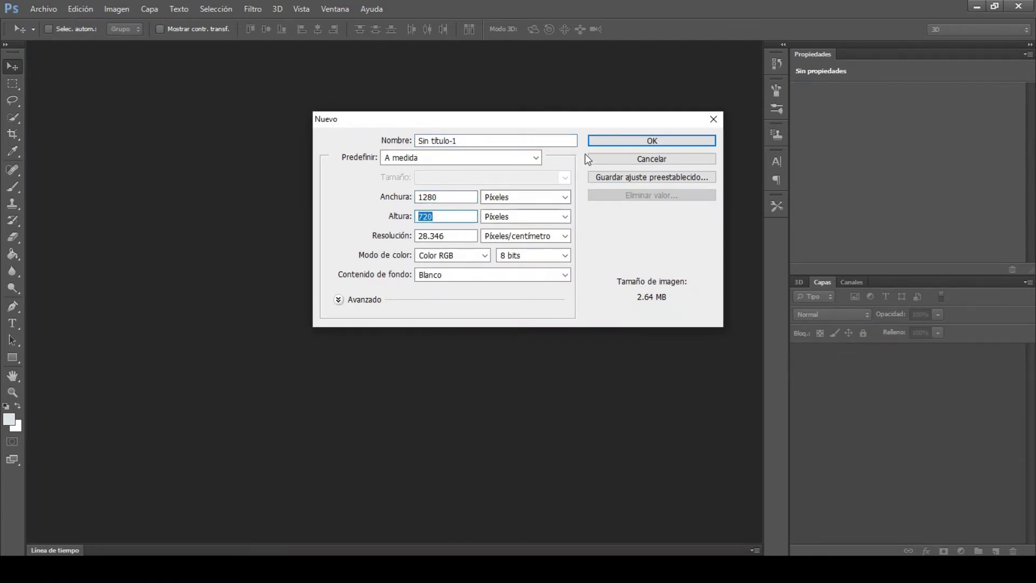
click(593, 140)
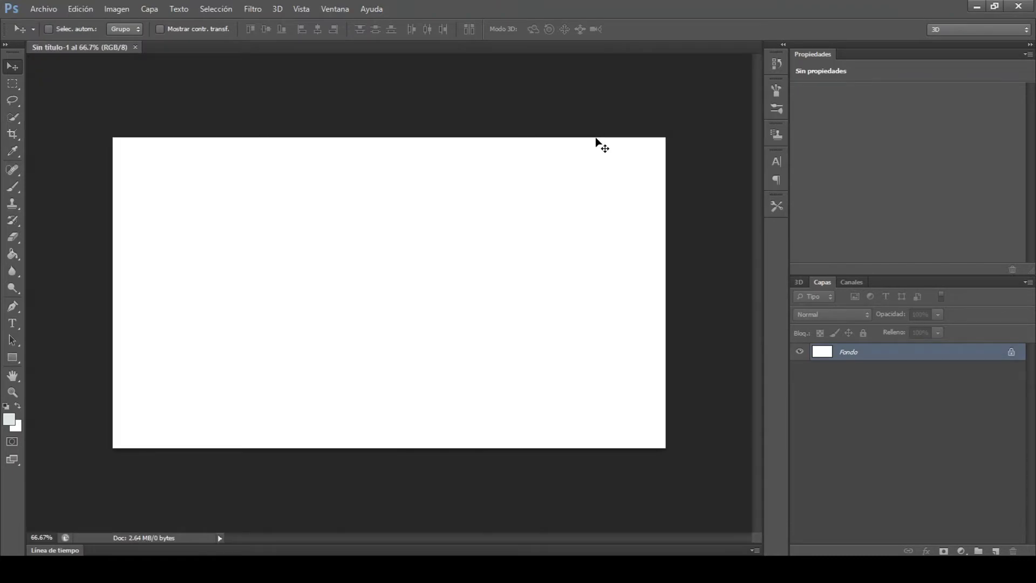
Step: Add a Color uniforme fill layer with hex colour dde6e6
click(962, 550)
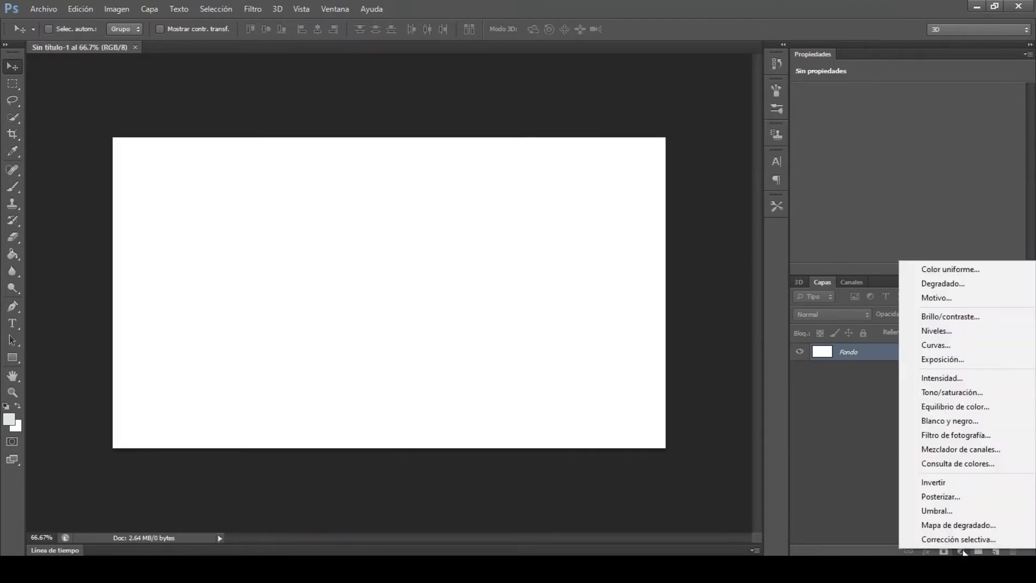
click(957, 275)
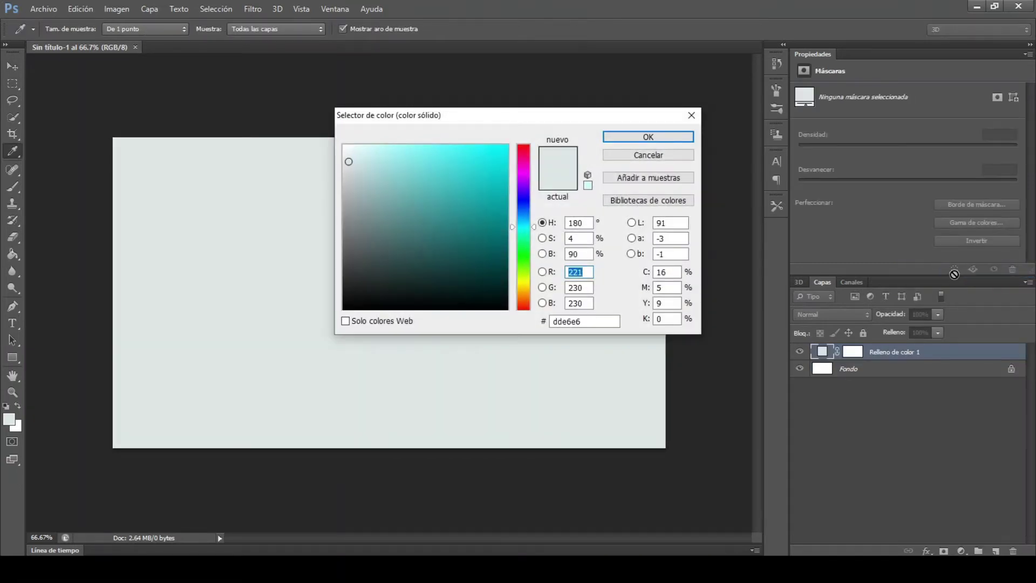
drag(615, 321, 547, 321)
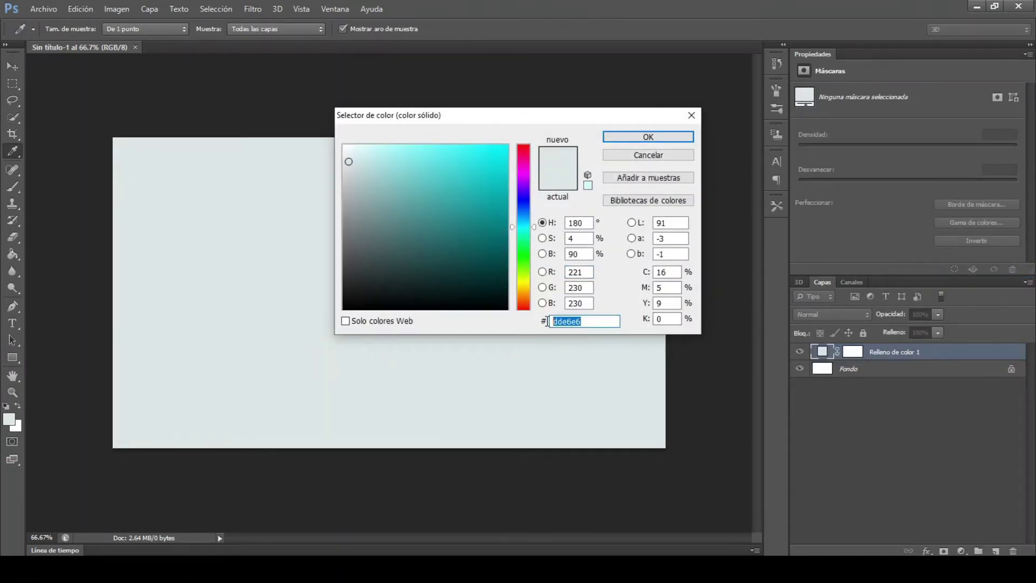
click(642, 137)
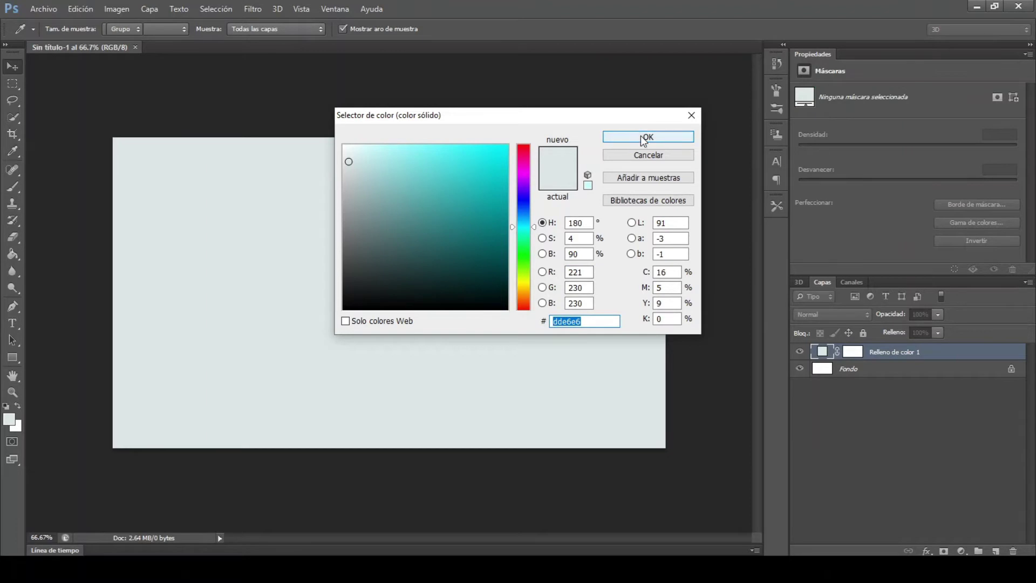
click(43, 10)
click(48, 33)
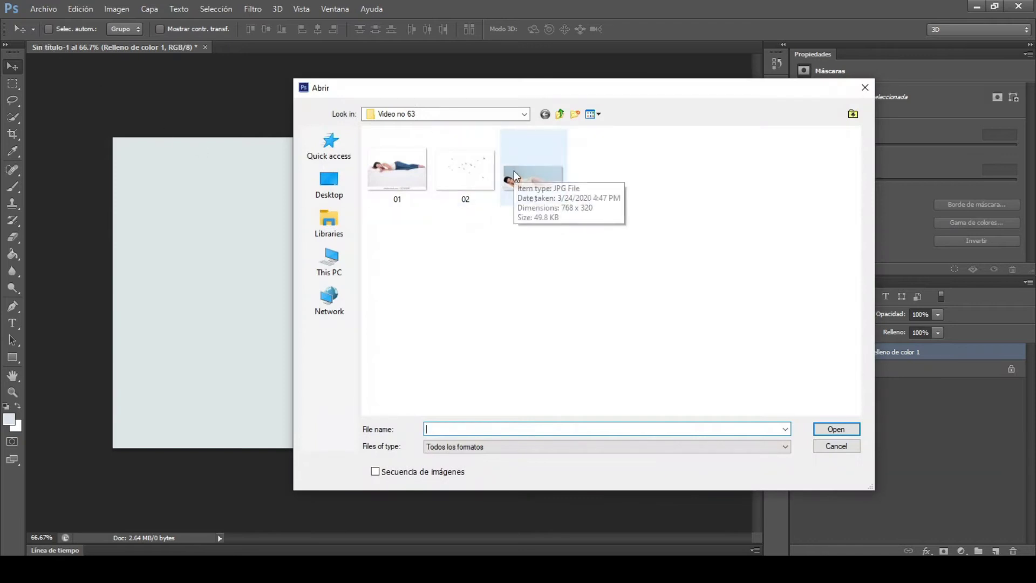
Step: Open photo 03.jpg and zoom to 300% with the Pen tool active
double_click(514, 171)
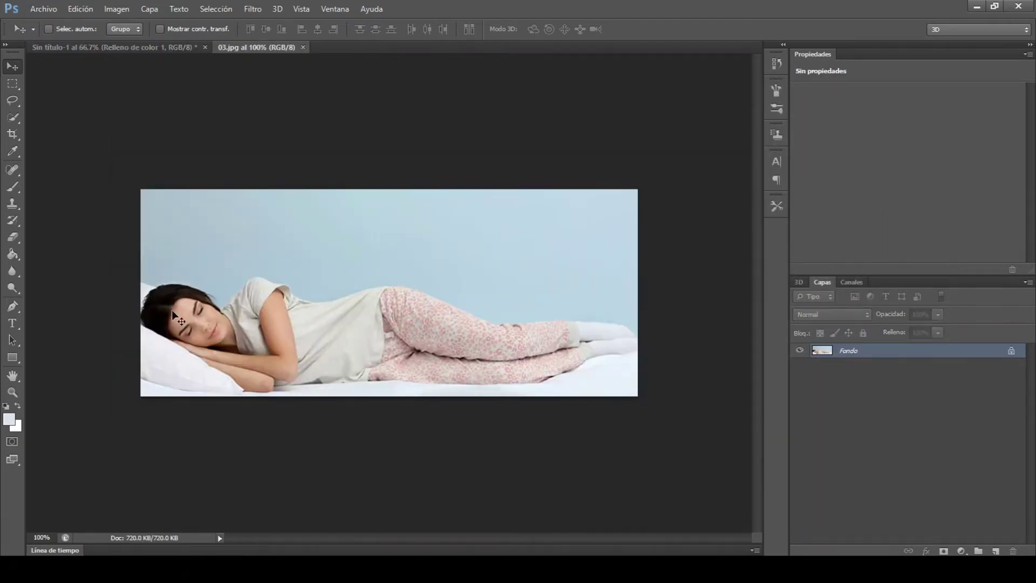
click(10, 308)
key(ctrl+plus)
key(ctrl+plus)
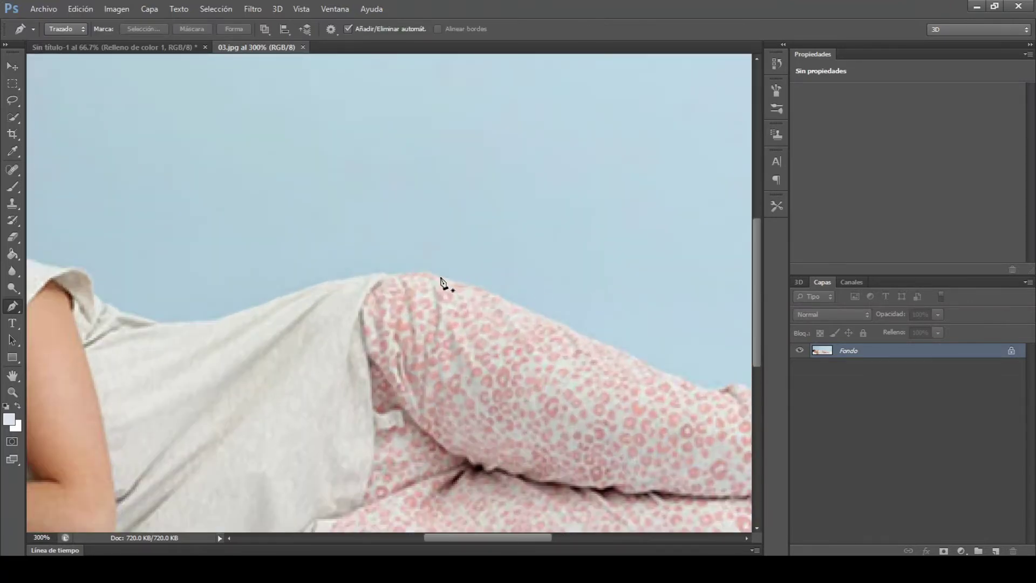
Step: Trace path anchors along the top of the legs, knee, socks and feet
click(471, 288)
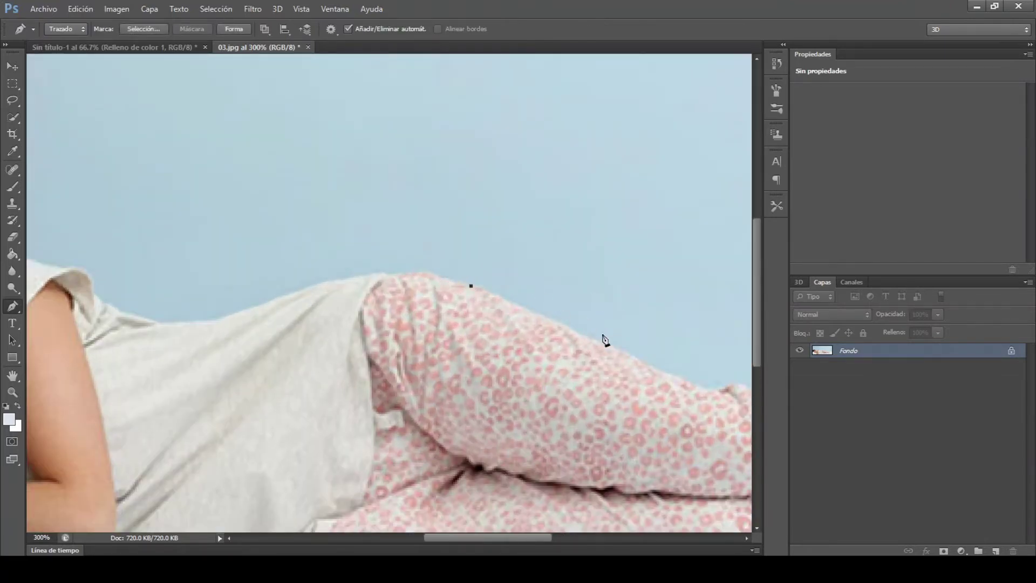
drag(681, 371, 703, 388)
drag(517, 536, 563, 538)
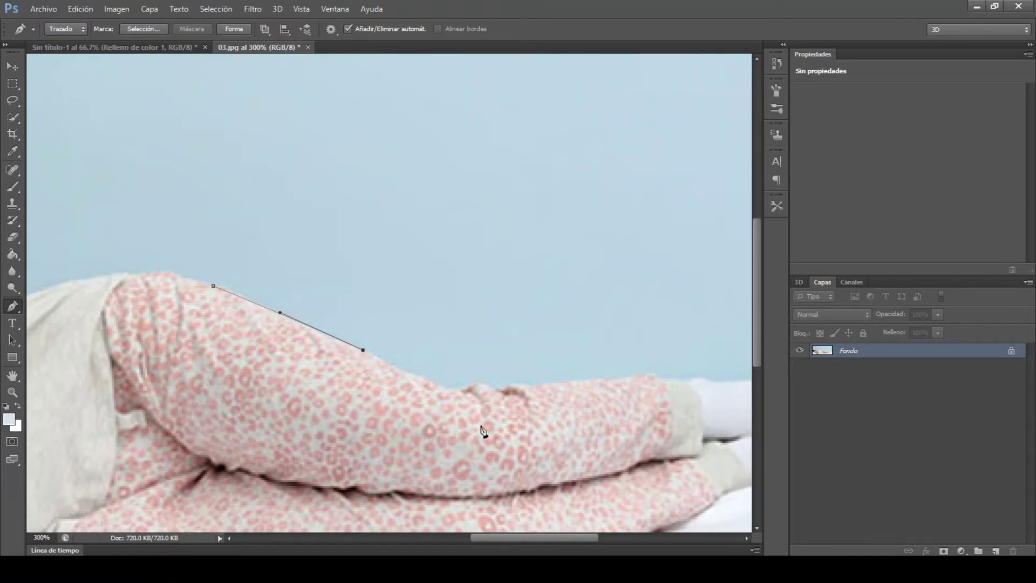
drag(457, 388, 475, 393)
click(491, 387)
click(501, 387)
drag(643, 373, 672, 371)
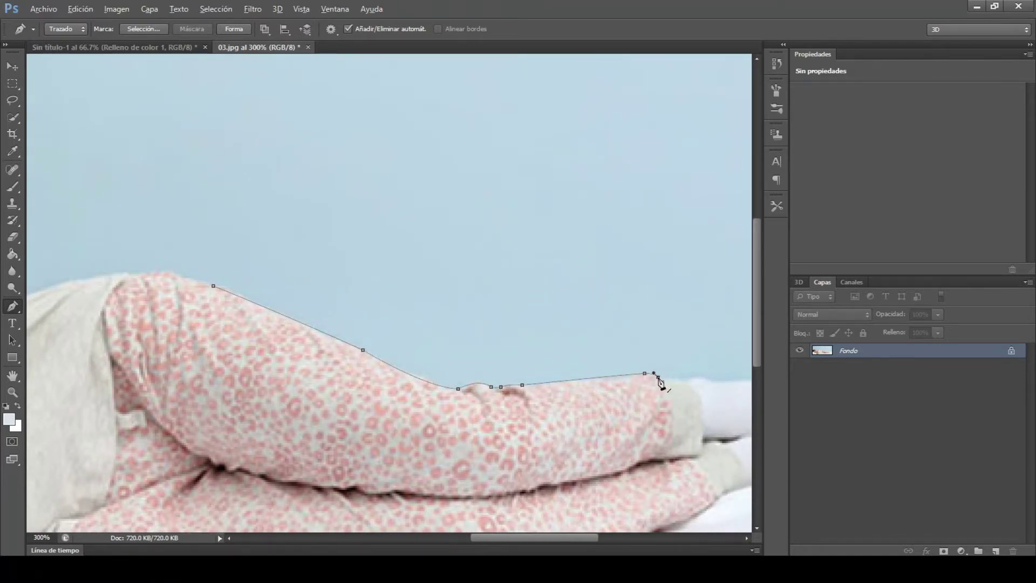
scroll(659, 381, right, 5)
click(447, 381)
click(469, 381)
click(585, 389)
drag(616, 402, 623, 414)
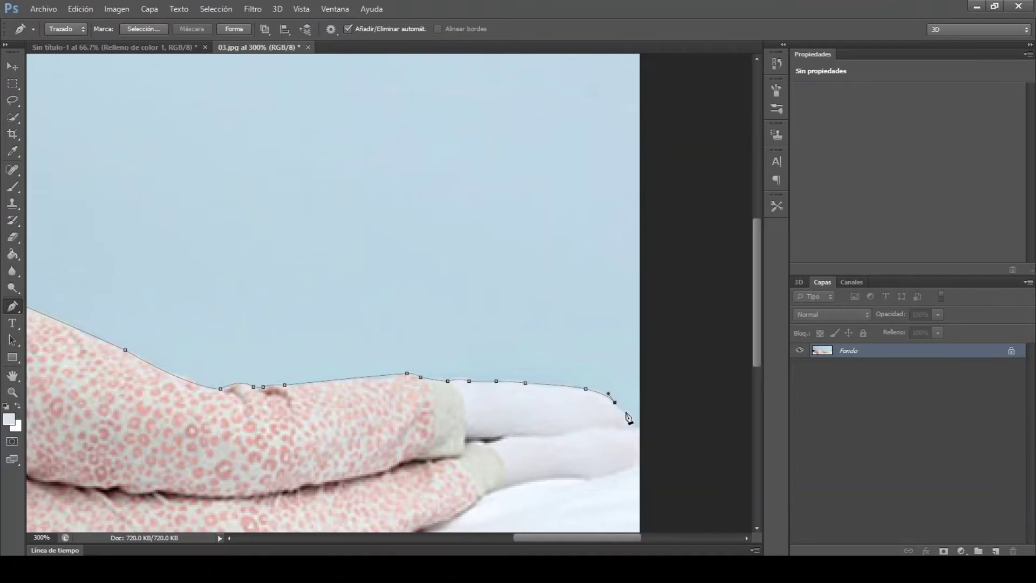
drag(635, 464, 590, 478)
Step: Continue the path along the bottom of the legs and beneath the arm
scroll(461, 521, down, 3)
drag(424, 455, 417, 458)
scroll(343, 500, left, 5)
click(429, 497)
click(279, 491)
click(196, 484)
click(157, 487)
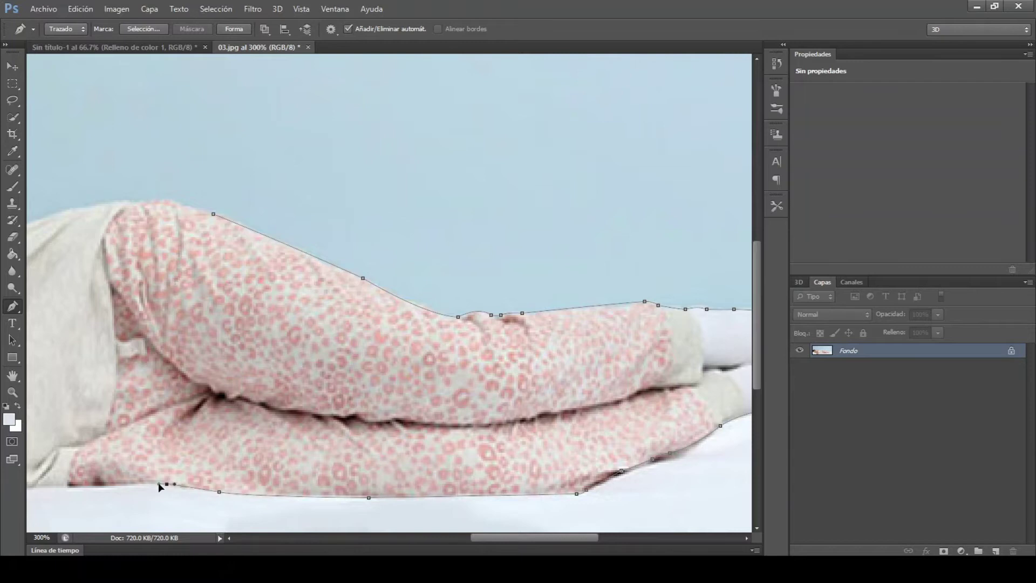
scroll(162, 486, left, 5)
drag(391, 487, 265, 495)
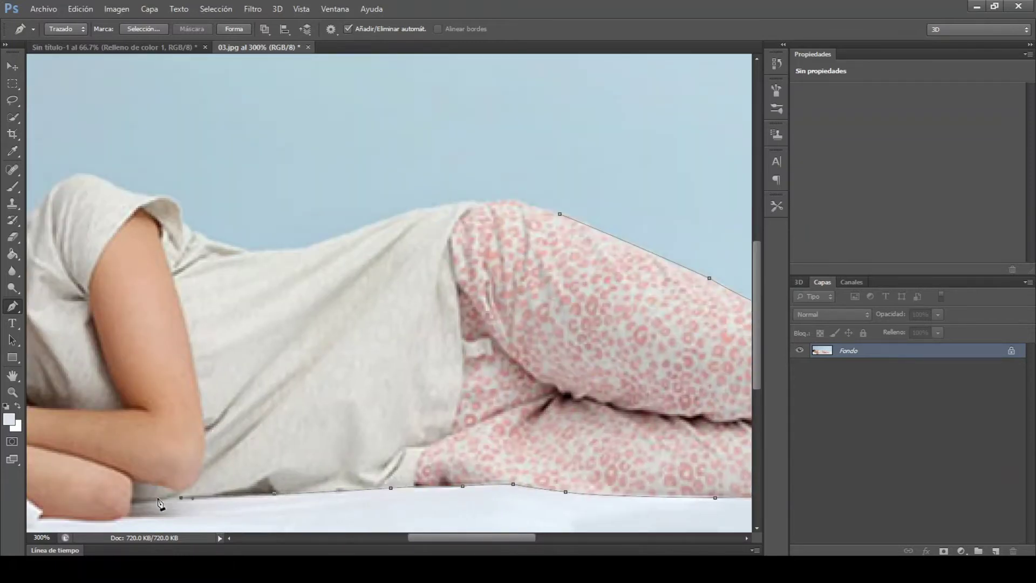
scroll(157, 504, left, 5)
drag(419, 526, 312, 521)
scroll(278, 440, down, 2)
scroll(298, 429, left, 1)
Step: Trace the path up the pillow edge and around the head and hair
click(296, 425)
click(174, 387)
click(185, 150)
drag(221, 119, 251, 116)
key(ctrl+alt+z)
key(ctrl+alt+z)
drag(179, 127, 183, 107)
click(215, 114)
click(273, 106)
click(362, 129)
click(392, 164)
click(412, 177)
click(451, 145)
Step: Extend the path over the shoulder and along the back to the pyjamas
click(488, 104)
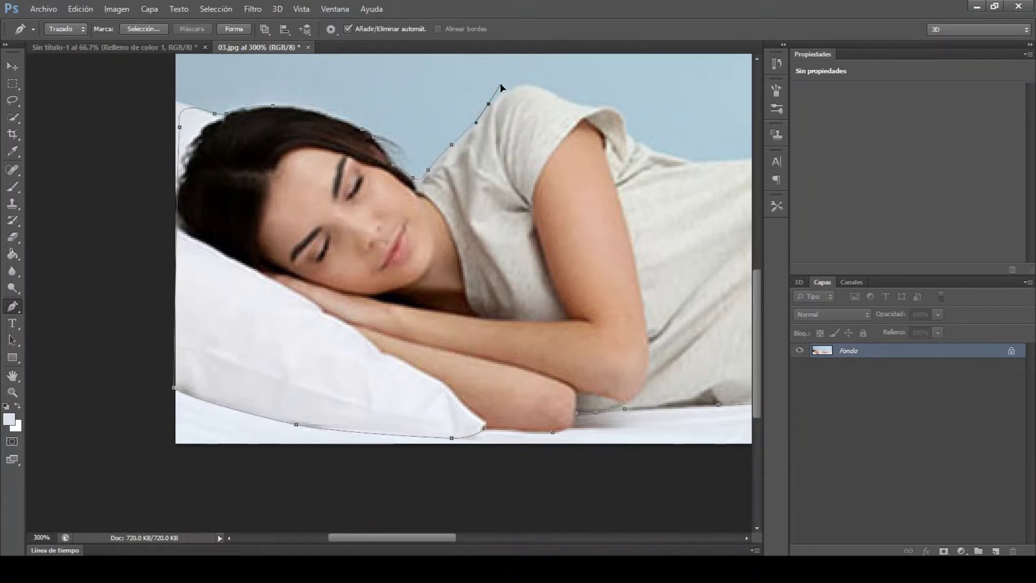
click(552, 93)
click(582, 104)
click(626, 129)
click(651, 149)
click(691, 161)
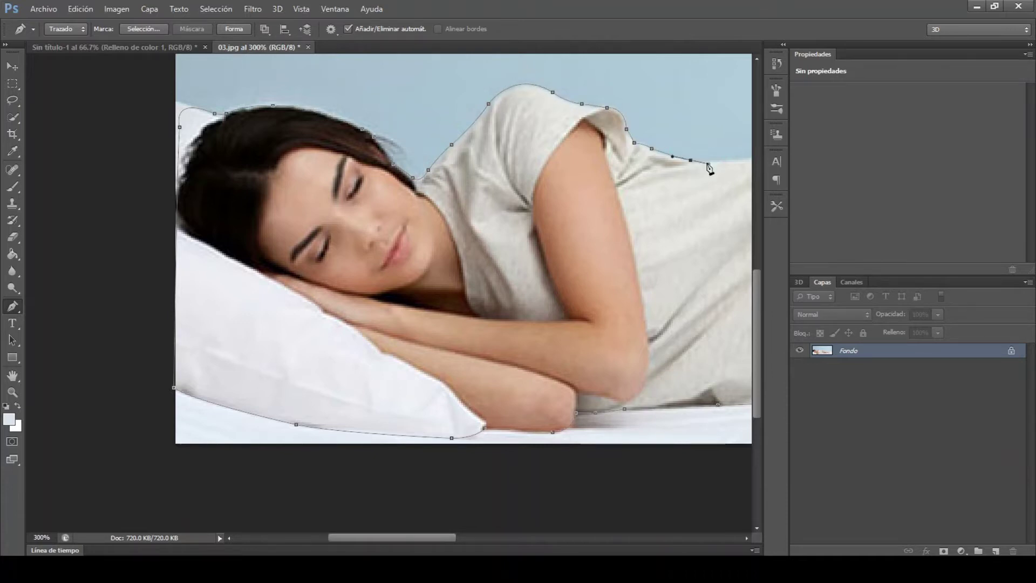
scroll(709, 169, right, 5)
click(626, 110)
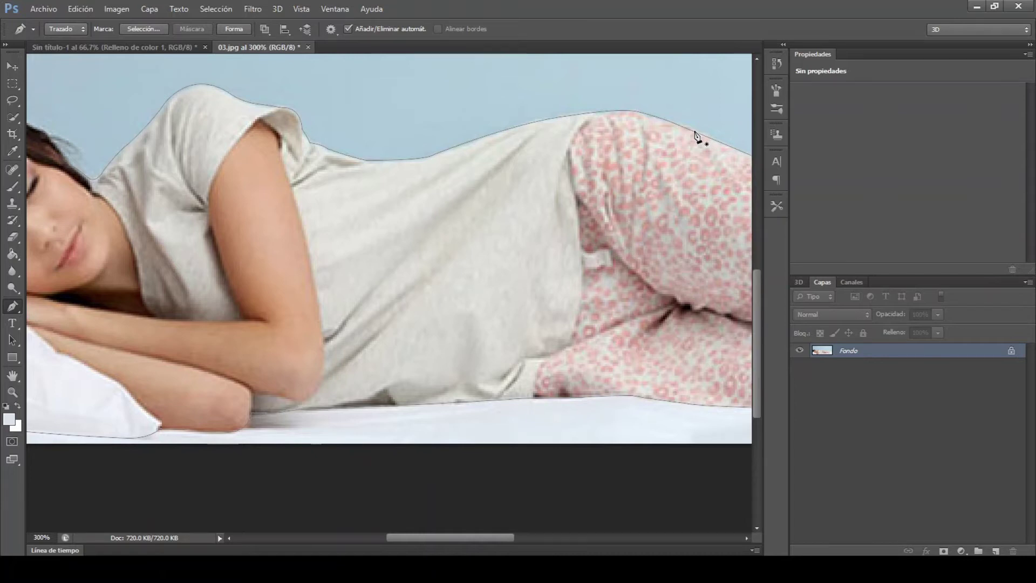
scroll(695, 136, down, 4)
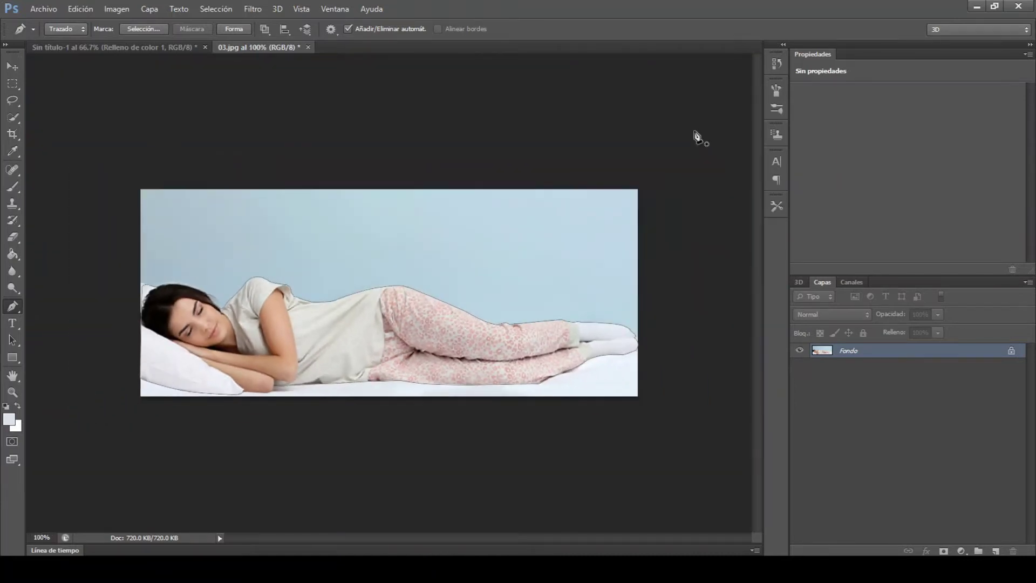
Step: Make a selection from the path with 0 radius and drag the woman into Sin título-1
right_click(402, 329)
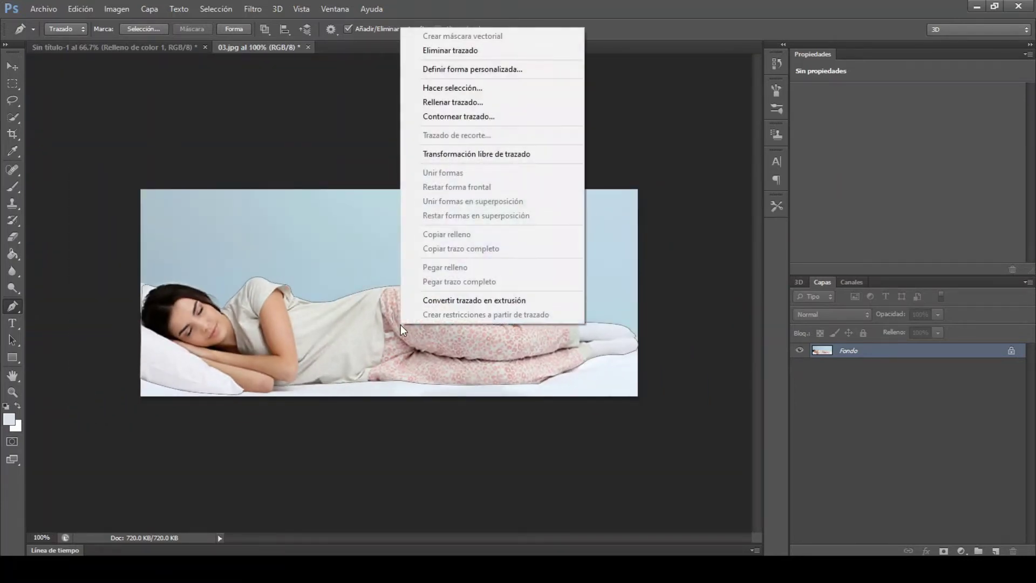
click(489, 89)
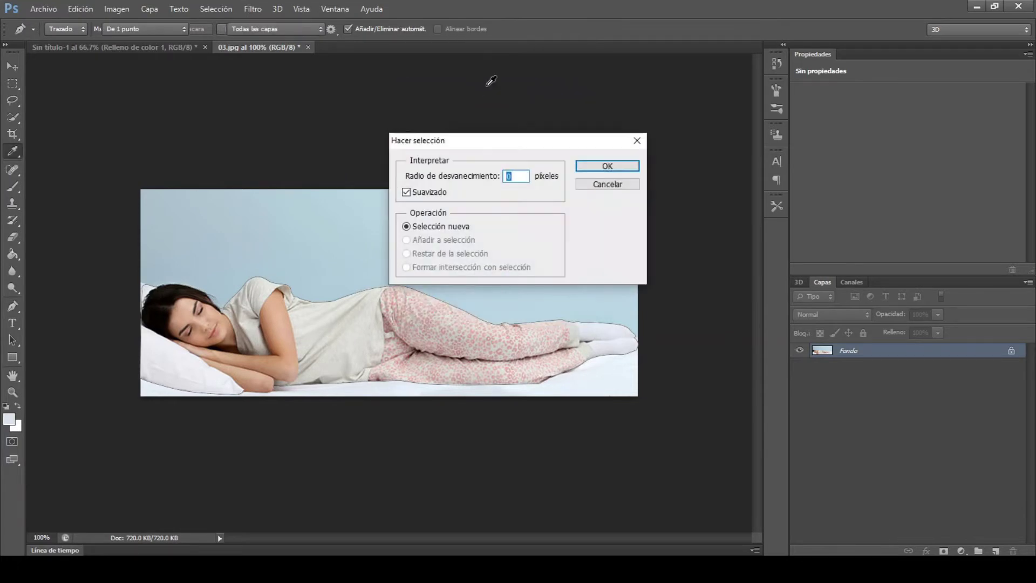
click(606, 169)
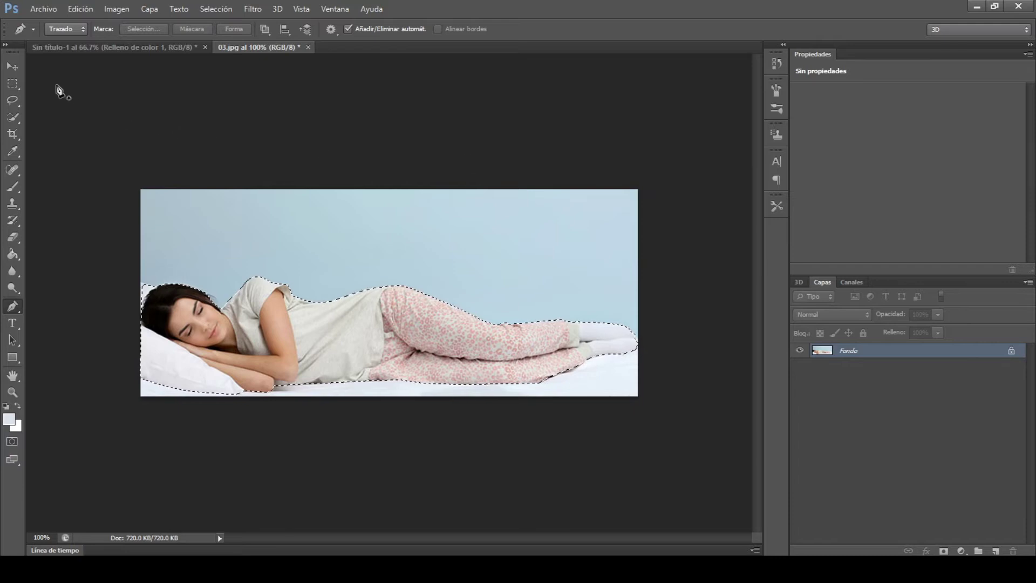
click(11, 67)
mouse_move(332, 307)
mouse_down()
mouse_move(146, 77)
mouse_move(346, 274)
mouse_move(416, 294)
mouse_move(417, 308)
mouse_up()
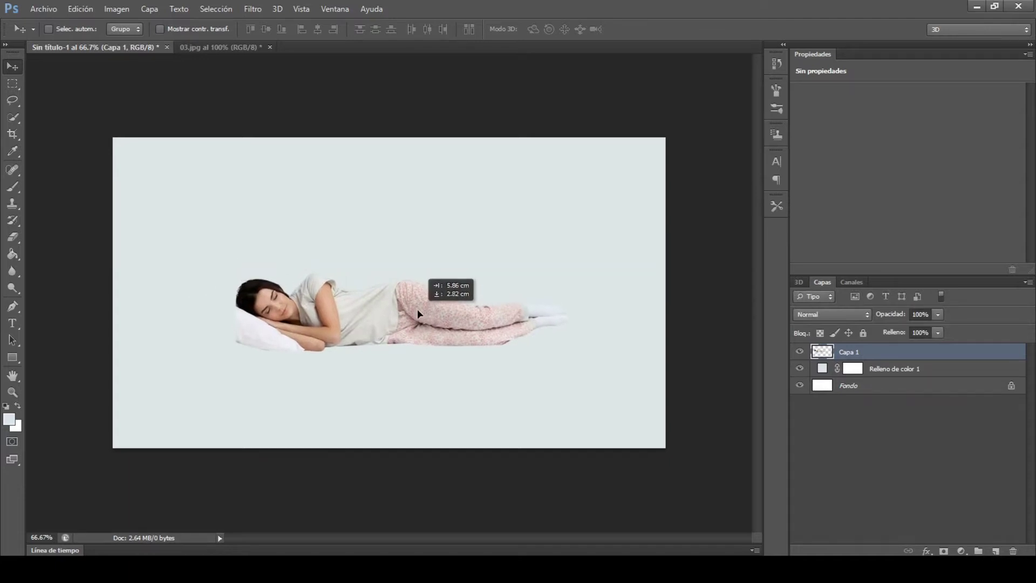
Step: Free-transform the woman to about 146%, commit, and view at 100%
click(71, 11)
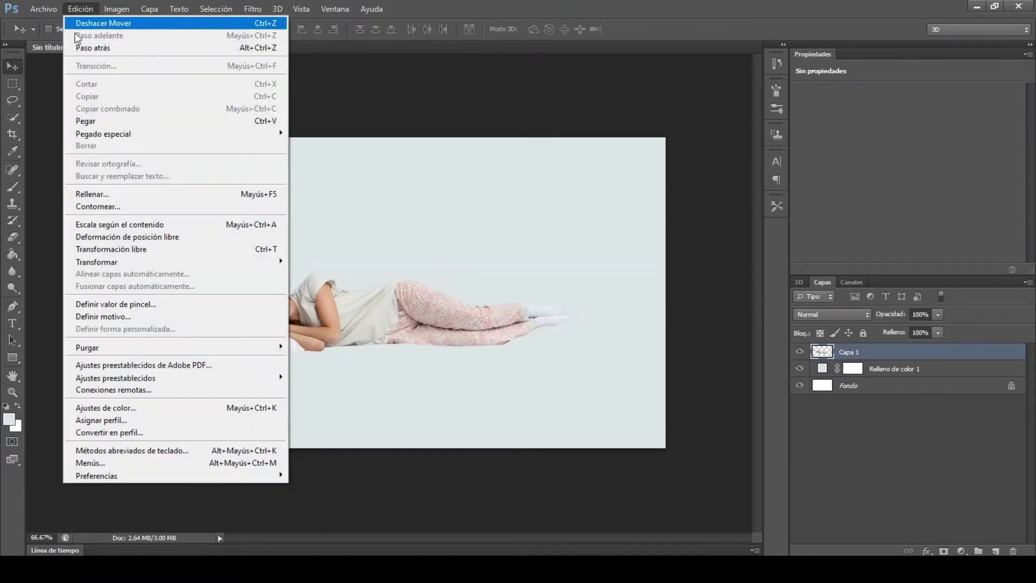
click(116, 249)
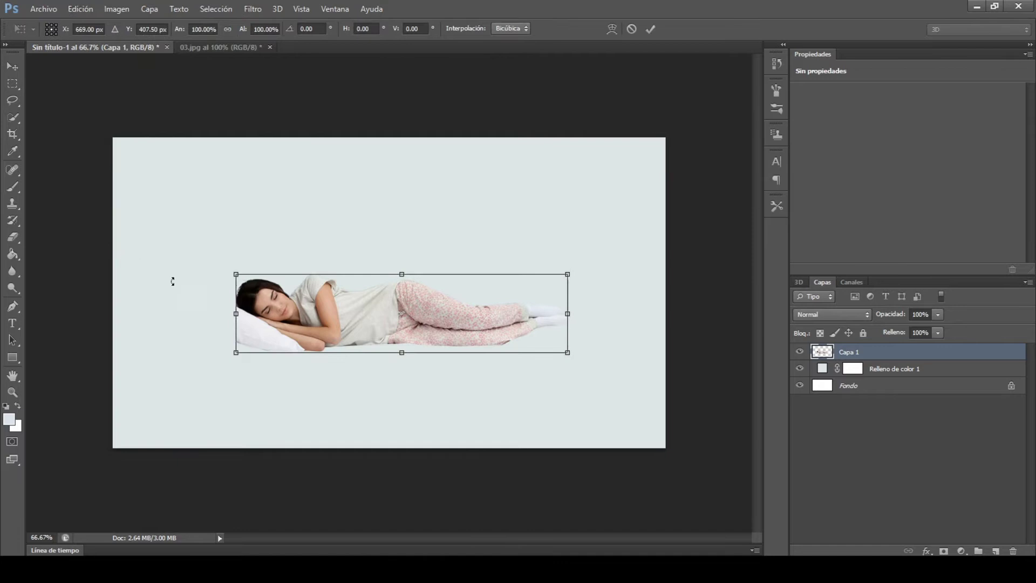
drag(568, 352, 639, 369)
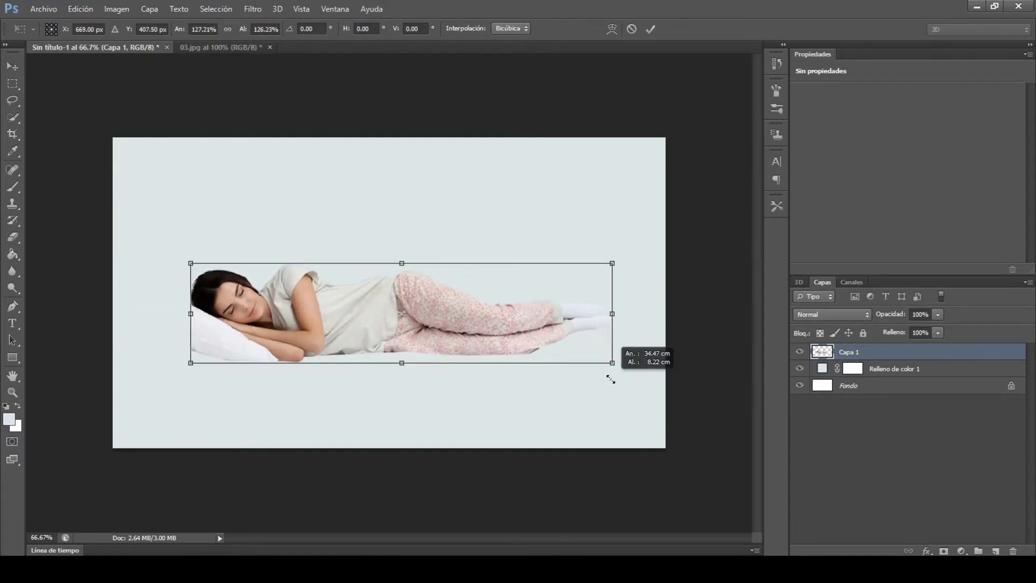
drag(470, 324, 465, 319)
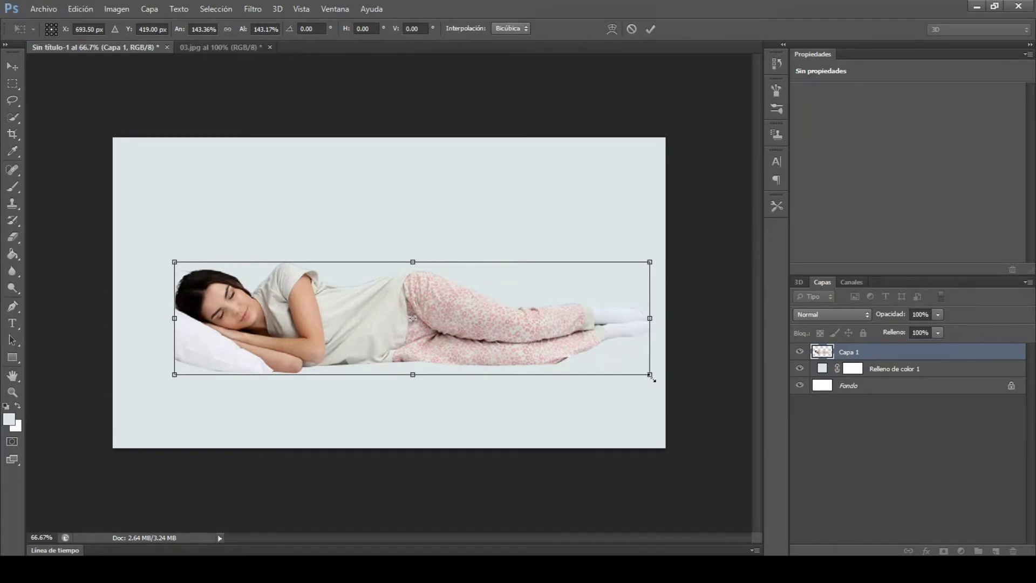
drag(650, 374, 654, 376)
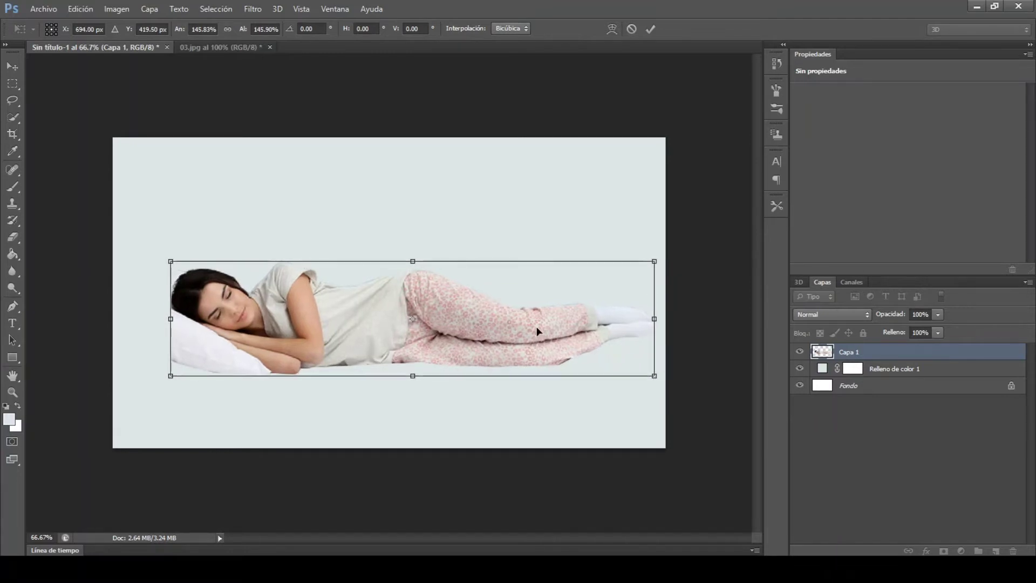
click(653, 26)
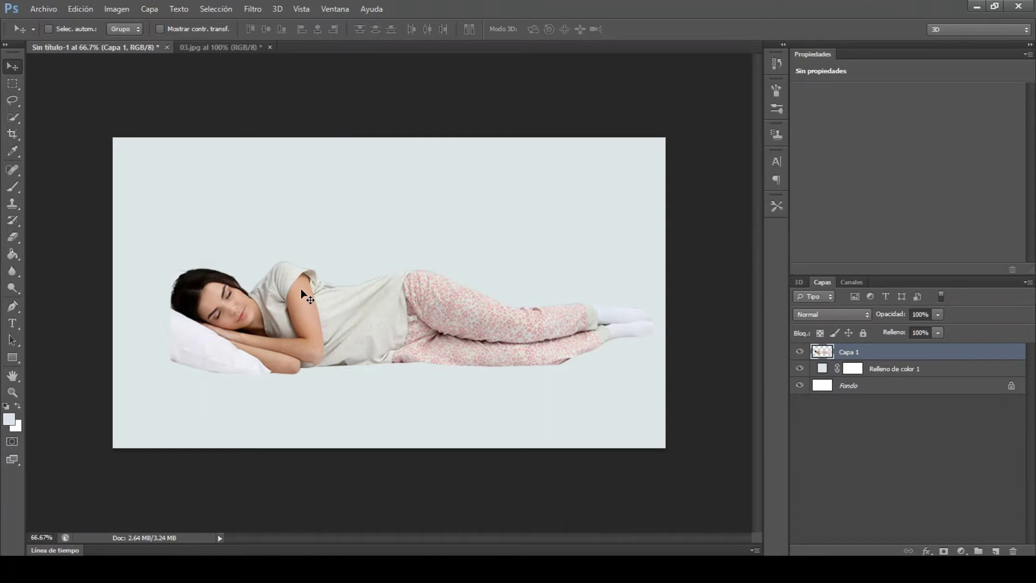
key(ctrl+plus)
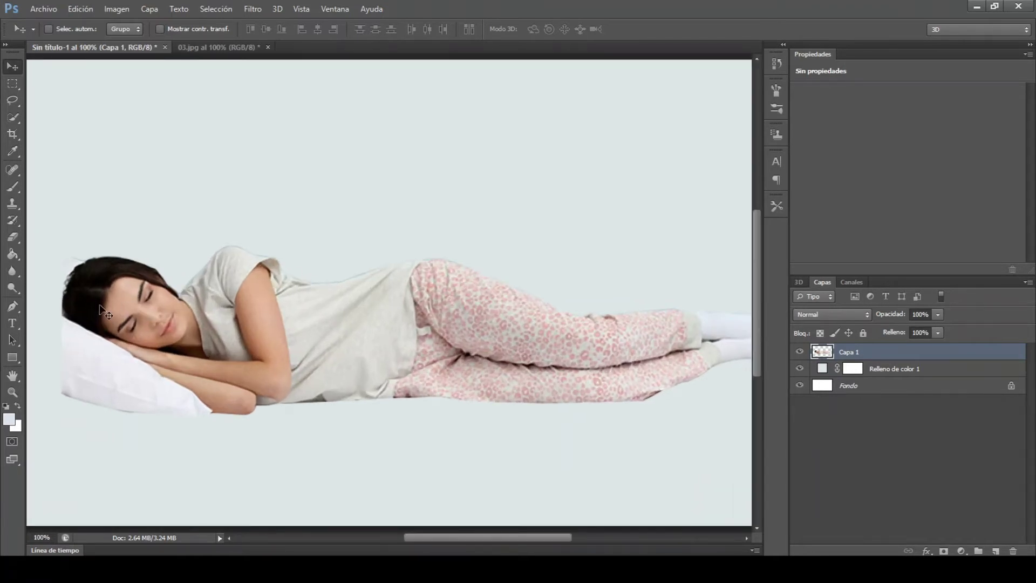
Step: At 200% zoom, start a Pen outline from the shoulder seam down to the arm's end
click(18, 304)
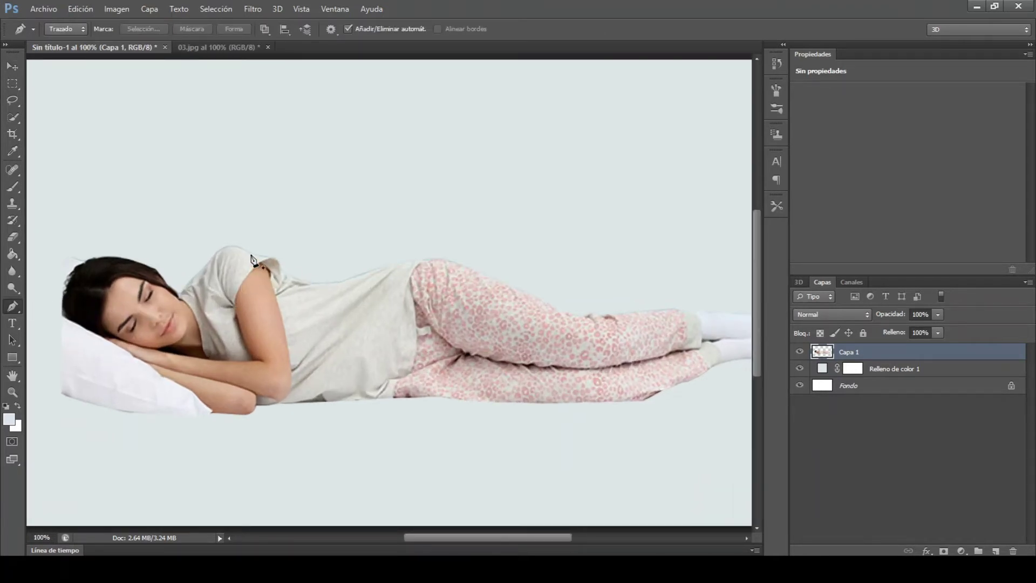
key(ctrl+plus)
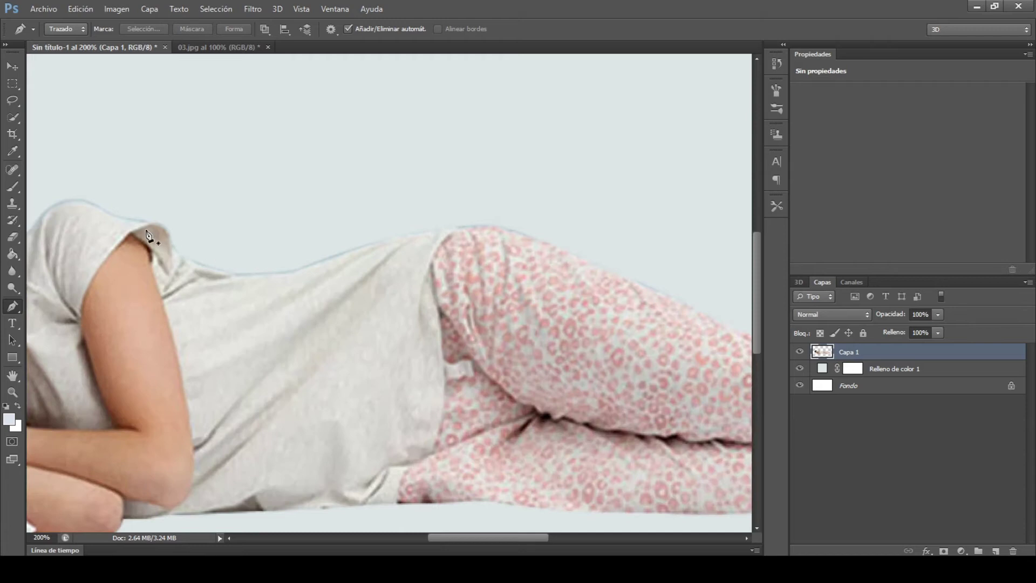
click(146, 223)
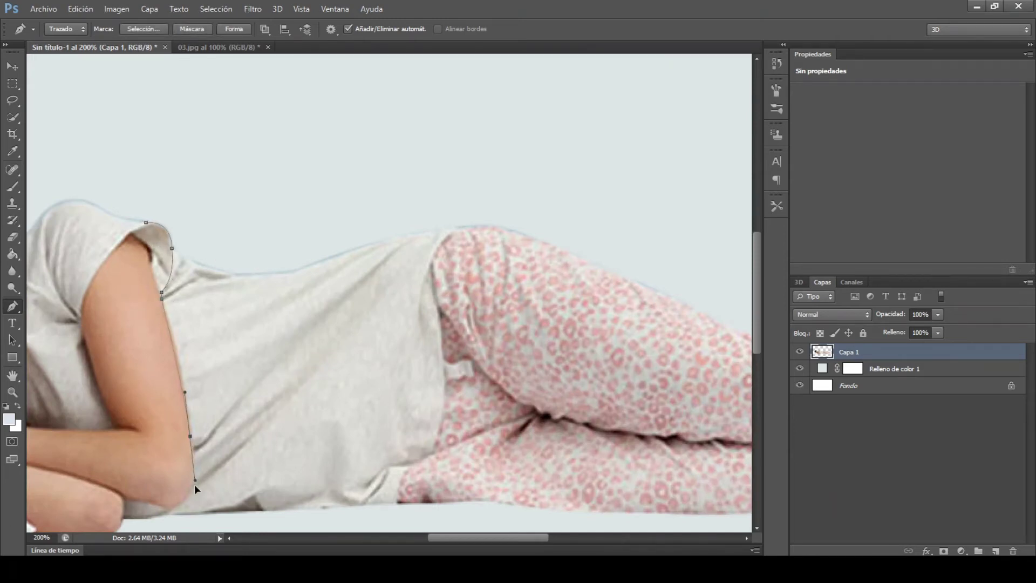
scroll(389, 324, left, 5)
scroll(389, 324, down, 2)
drag(402, 401, 369, 399)
alt+click(401, 402)
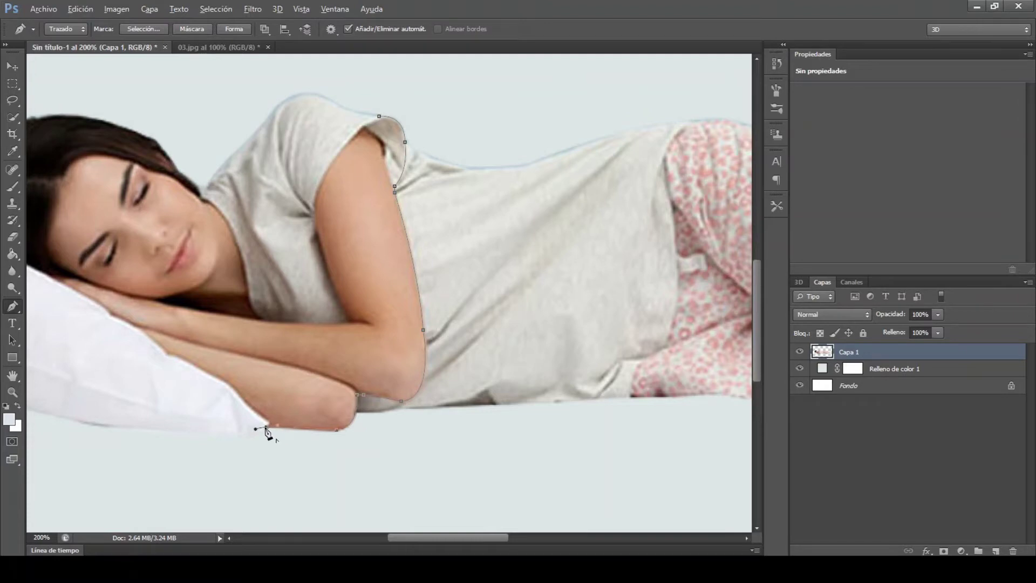
drag(476, 538, 441, 537)
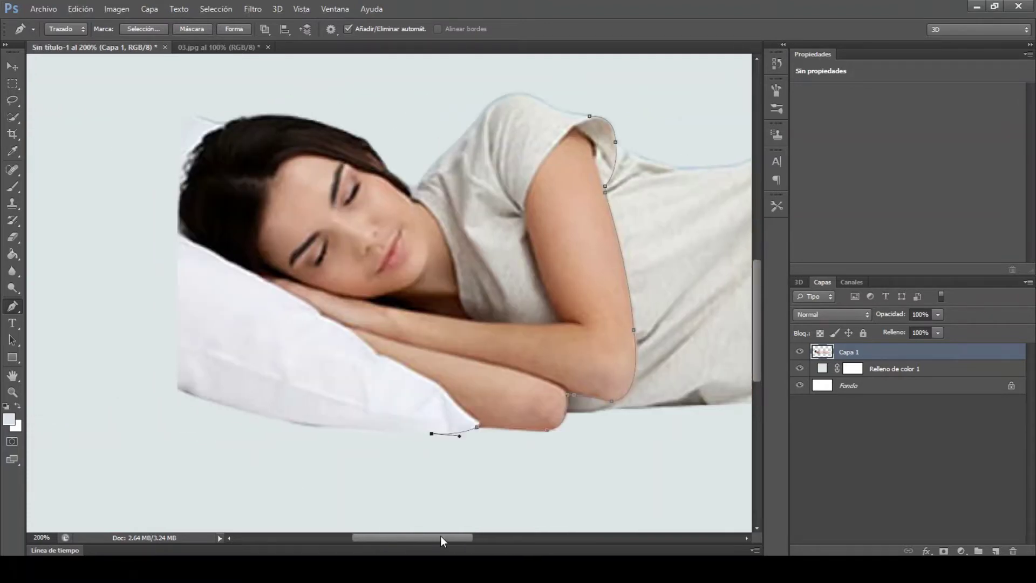
Step: Continue the outline around the pillow, over the head and along the shoulder top
click(308, 446)
click(177, 412)
click(151, 298)
click(161, 146)
click(232, 88)
click(311, 90)
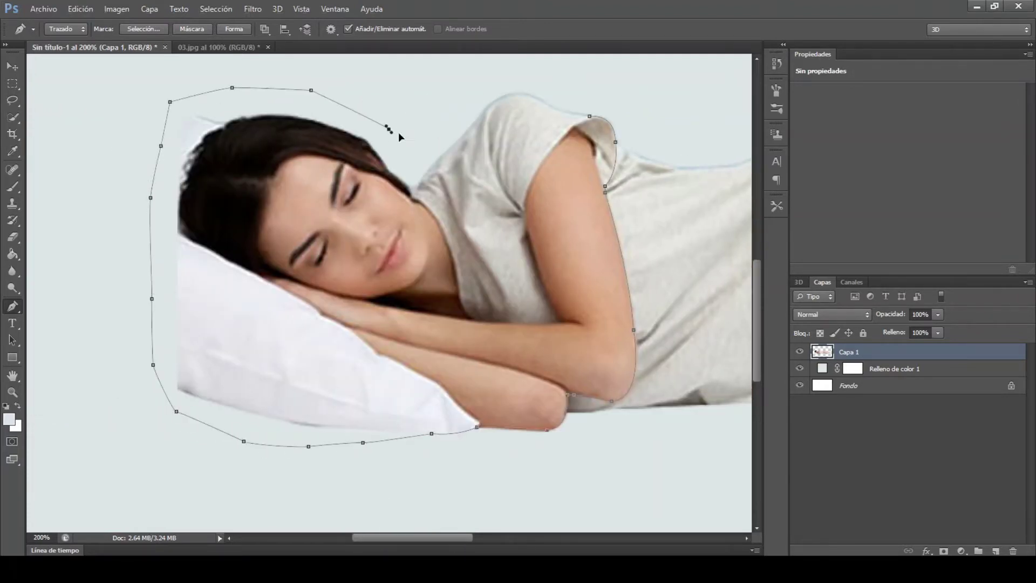
click(477, 87)
drag(533, 82, 541, 85)
Step: Fit the image on screen and convert the outline to a selection with Hacer selección
key(ctrl+0)
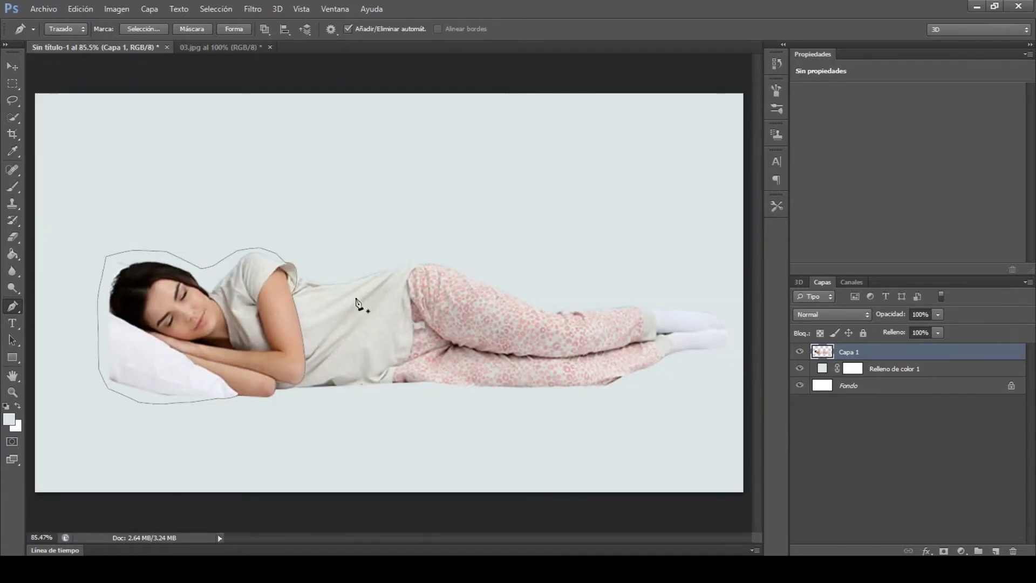
right_click(356, 299)
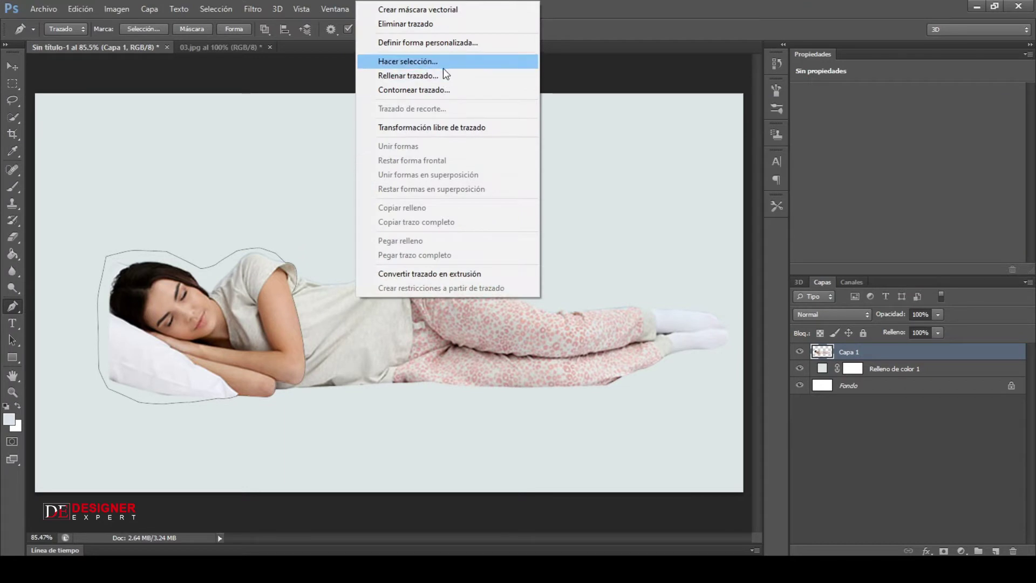
click(443, 63)
click(603, 172)
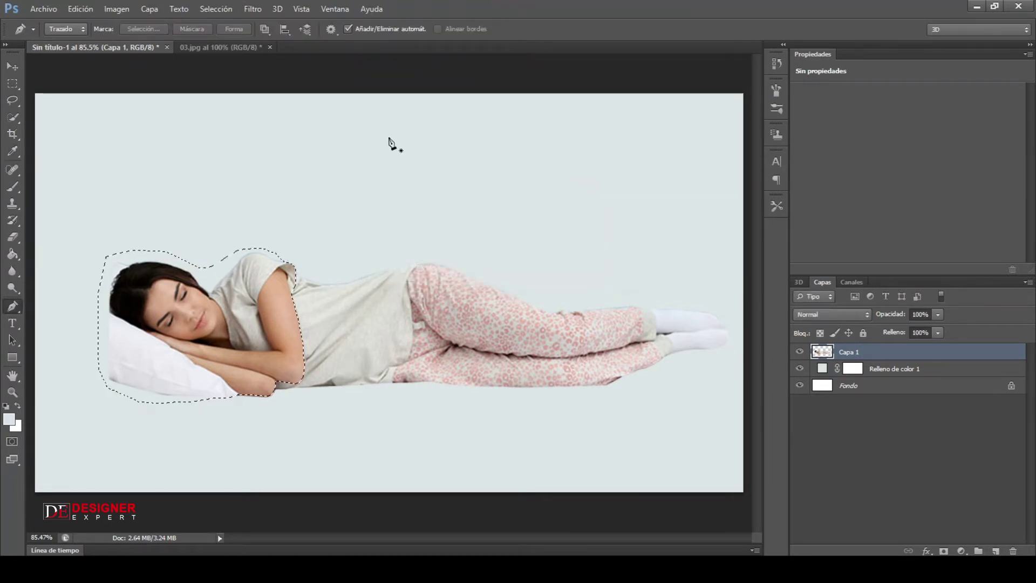
click(83, 9)
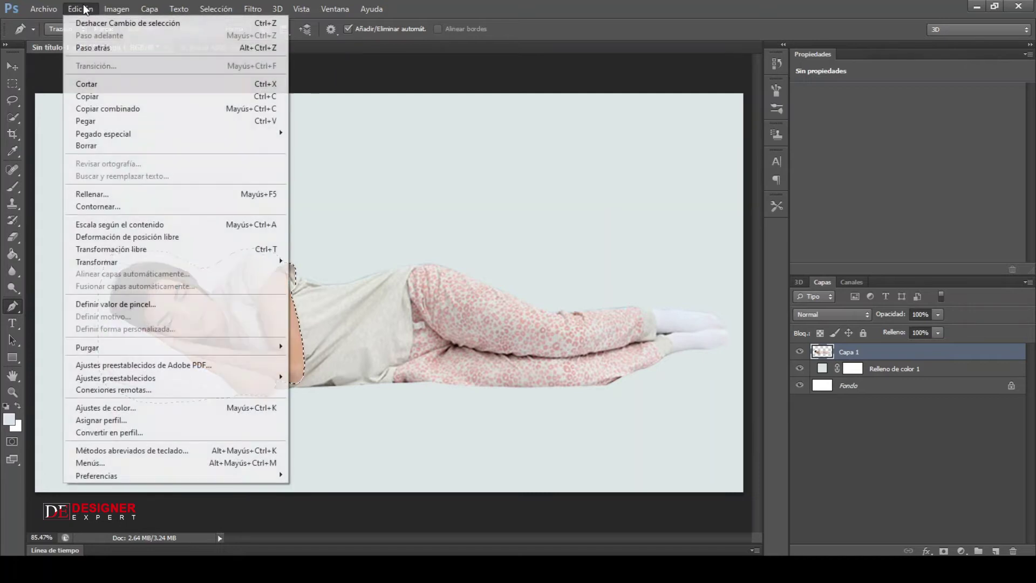
Step: Copy and paste the head-and-pillow area as Capa 2 and move it below Capa 1
click(93, 97)
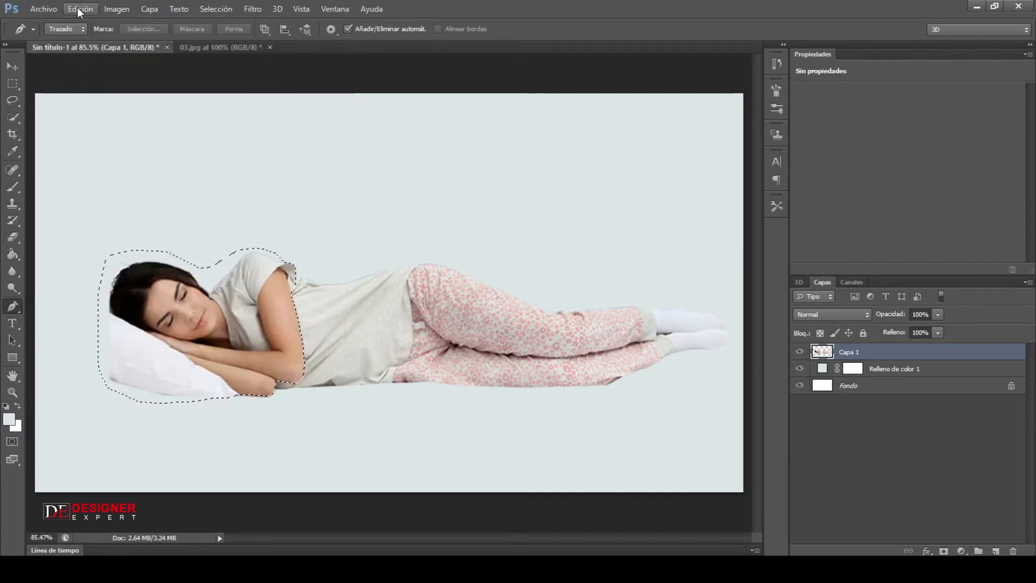
click(79, 9)
click(83, 122)
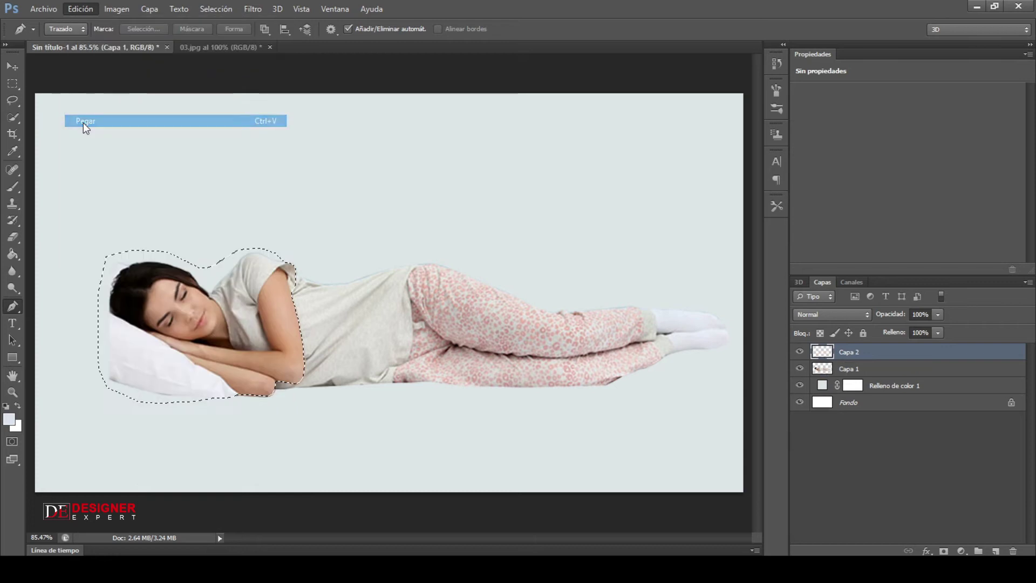
click(12, 65)
drag(236, 329, 242, 335)
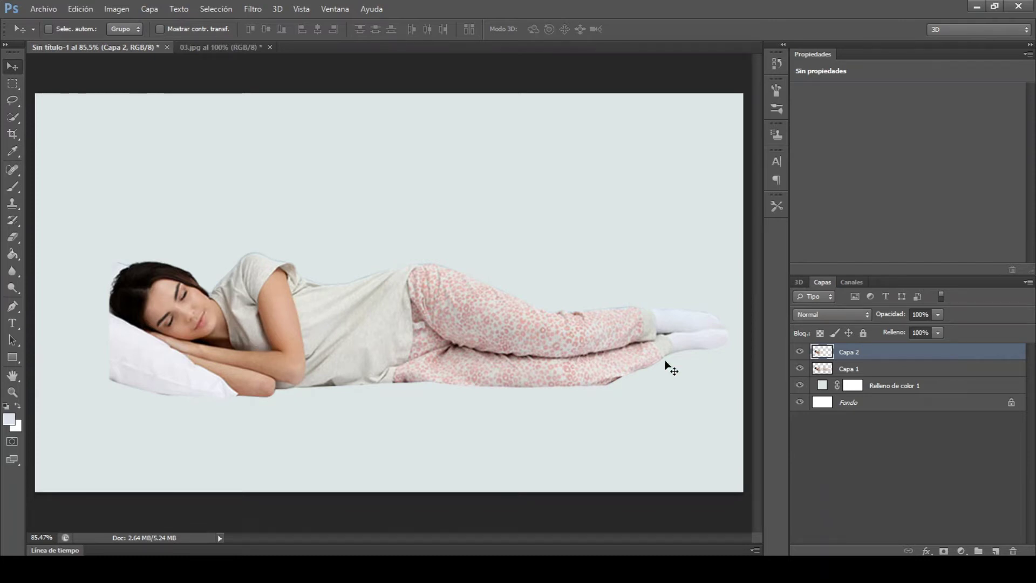
drag(889, 357, 891, 378)
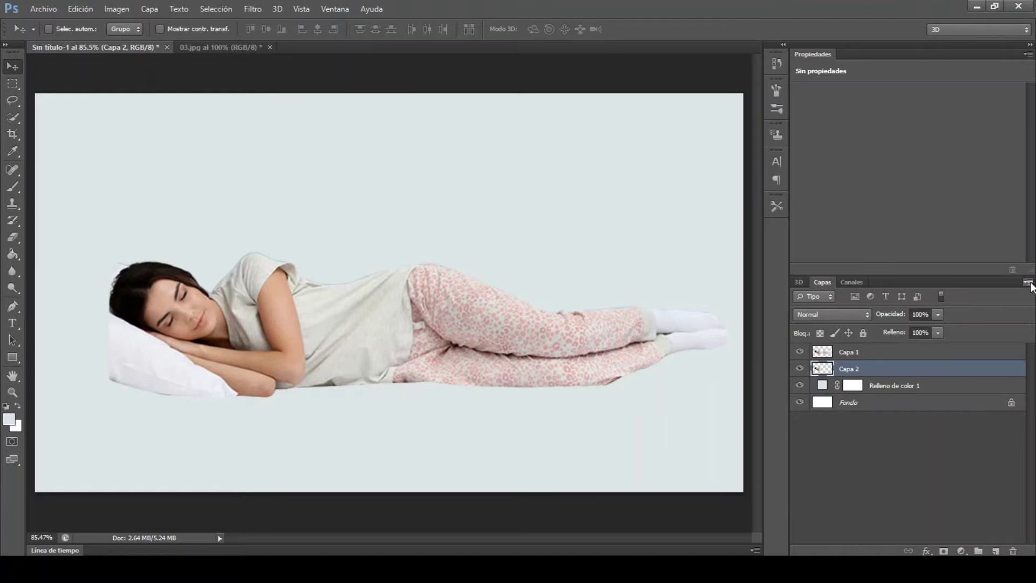
Step: Set the Layers panel to medium thumbnails and make Capa 1 active
click(1027, 282)
click(971, 520)
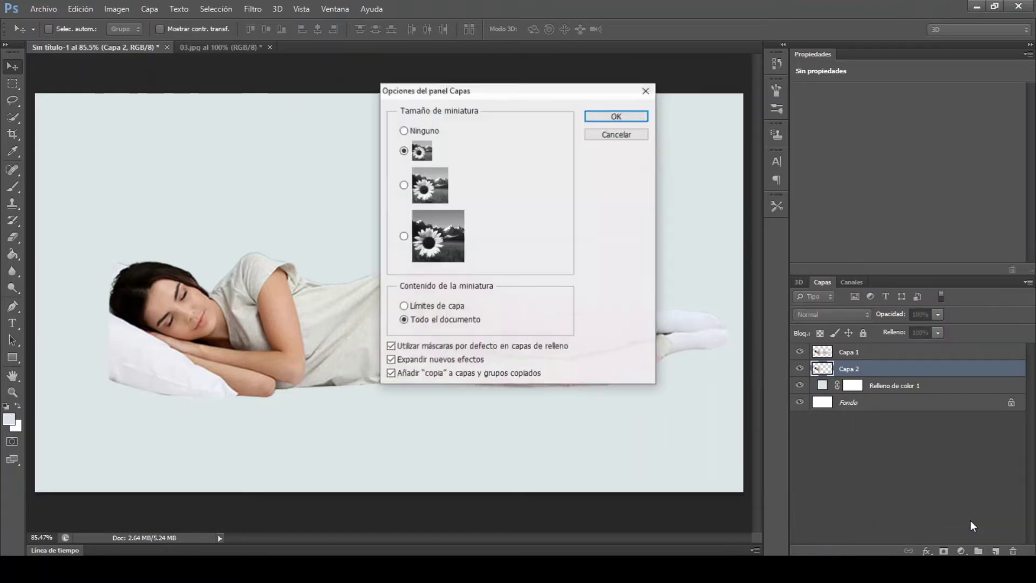
click(439, 186)
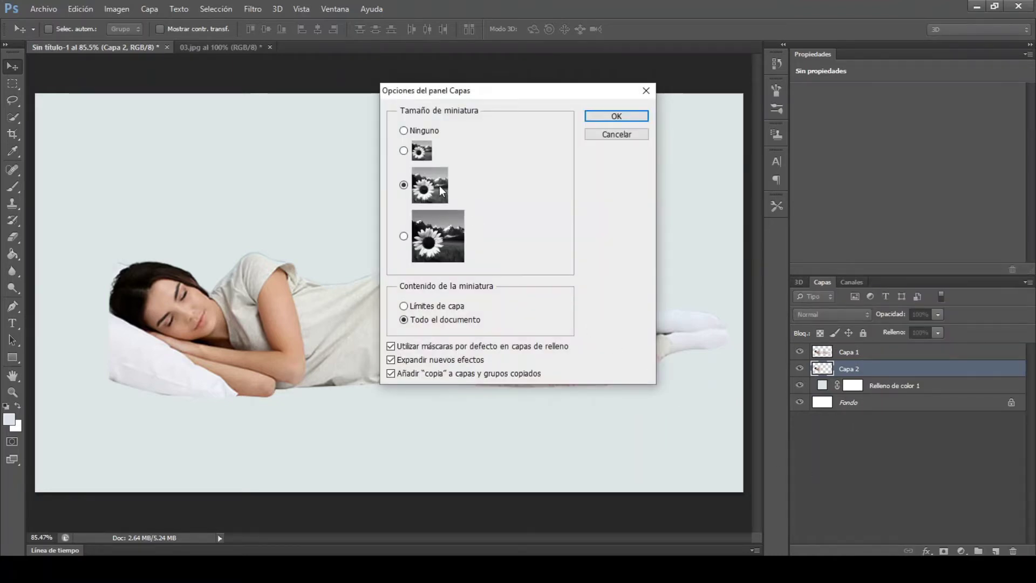
click(637, 118)
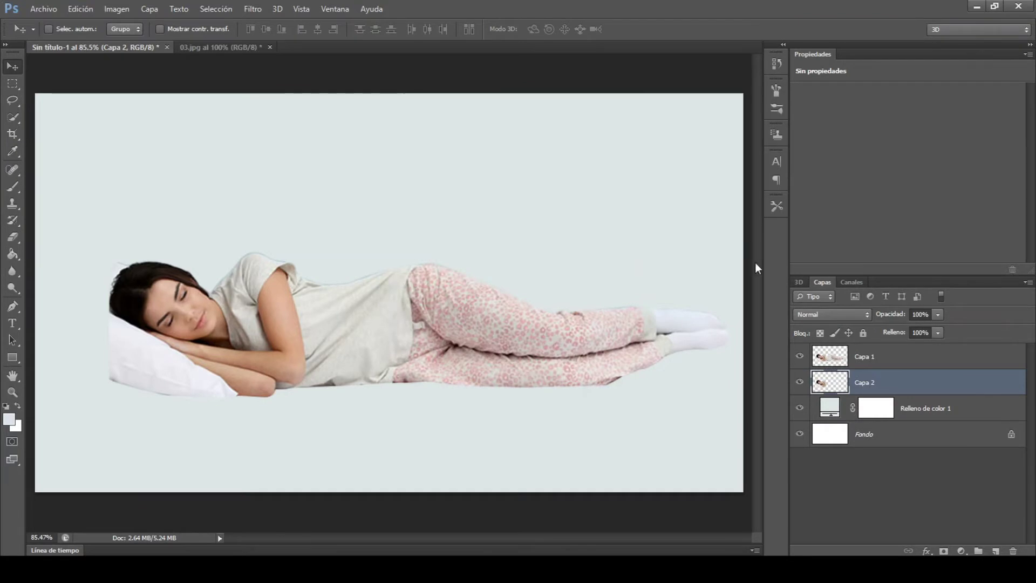
click(925, 361)
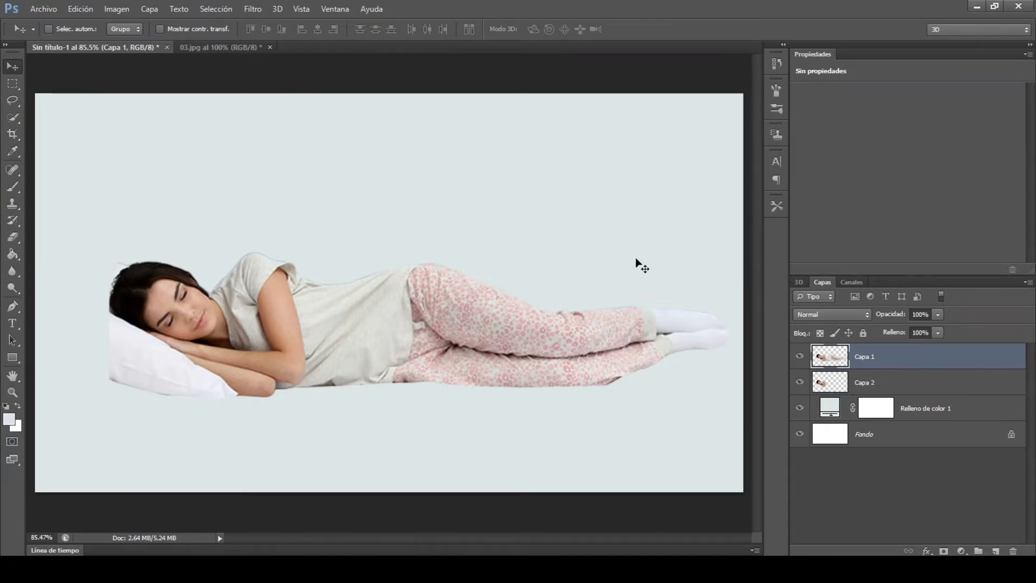
click(43, 10)
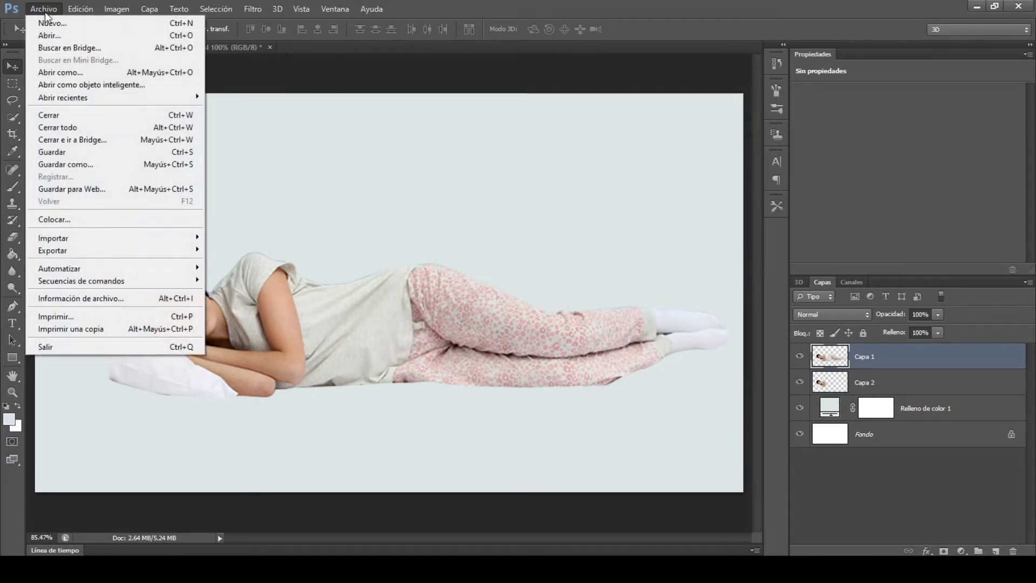
Step: Open fish photo 04.jpg and drag it into the composite as a new layer
click(48, 36)
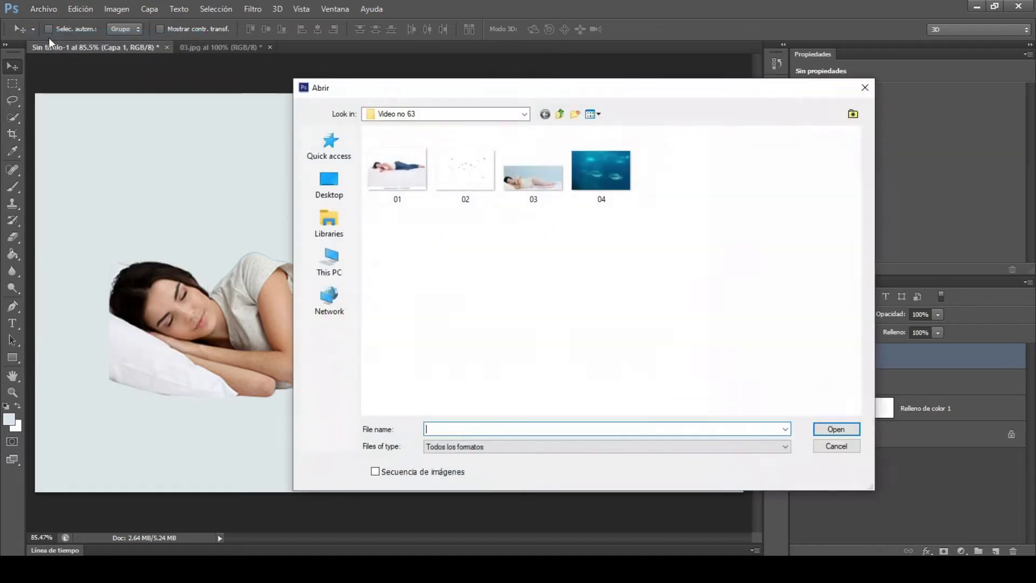
click(571, 177)
double_click(598, 175)
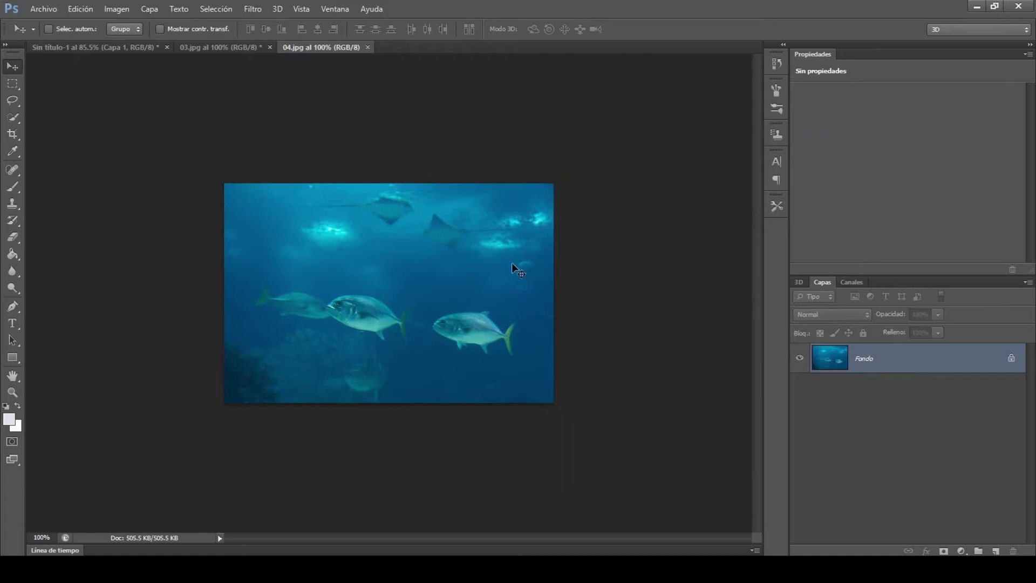
mouse_move(511, 262)
mouse_down()
mouse_move(235, 96)
mouse_move(210, 54)
mouse_move(393, 284)
mouse_move(536, 297)
mouse_up()
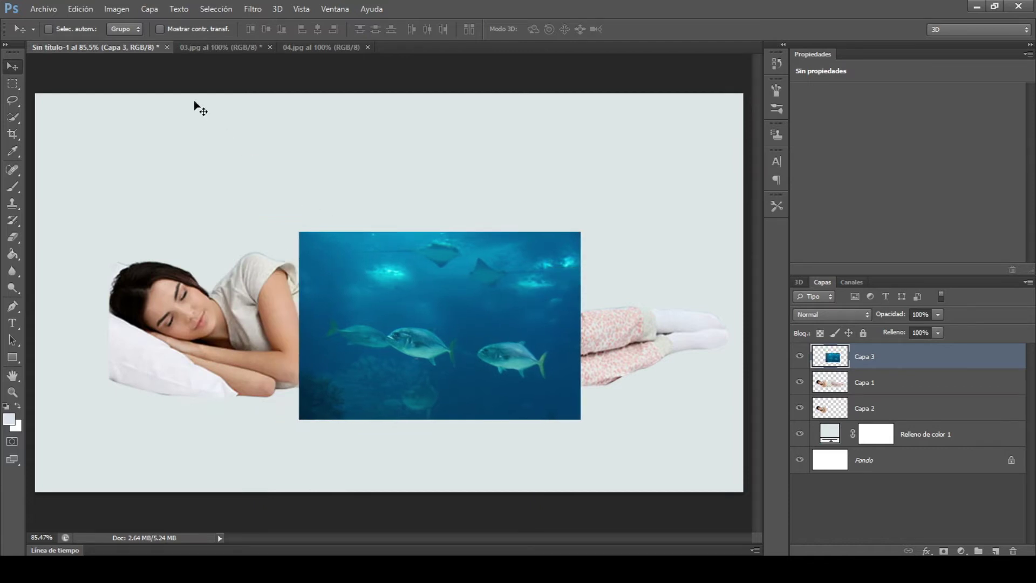
click(84, 11)
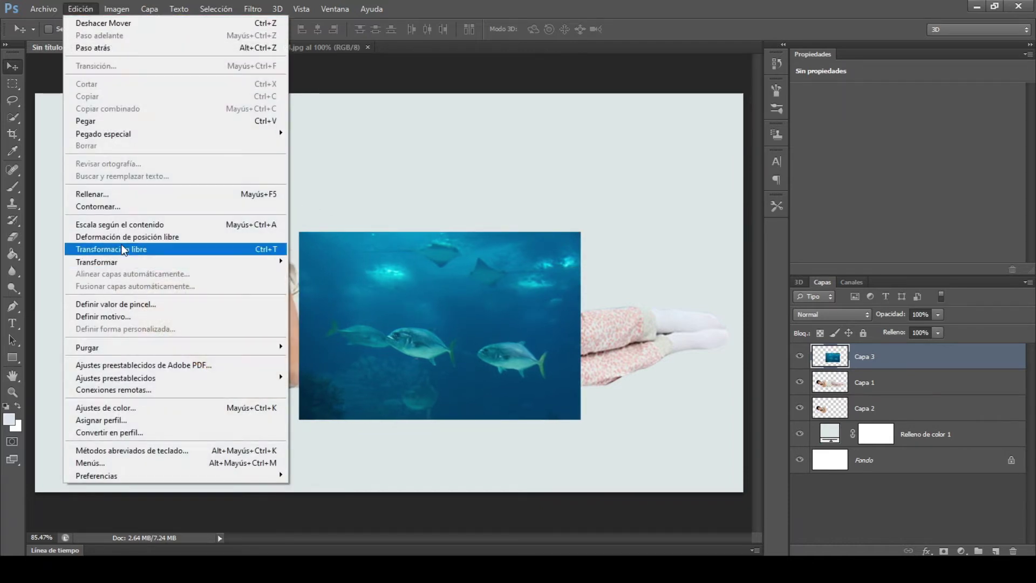
Step: Free-transform the fish photo to about 129%, stretched over the woman's torso
click(122, 248)
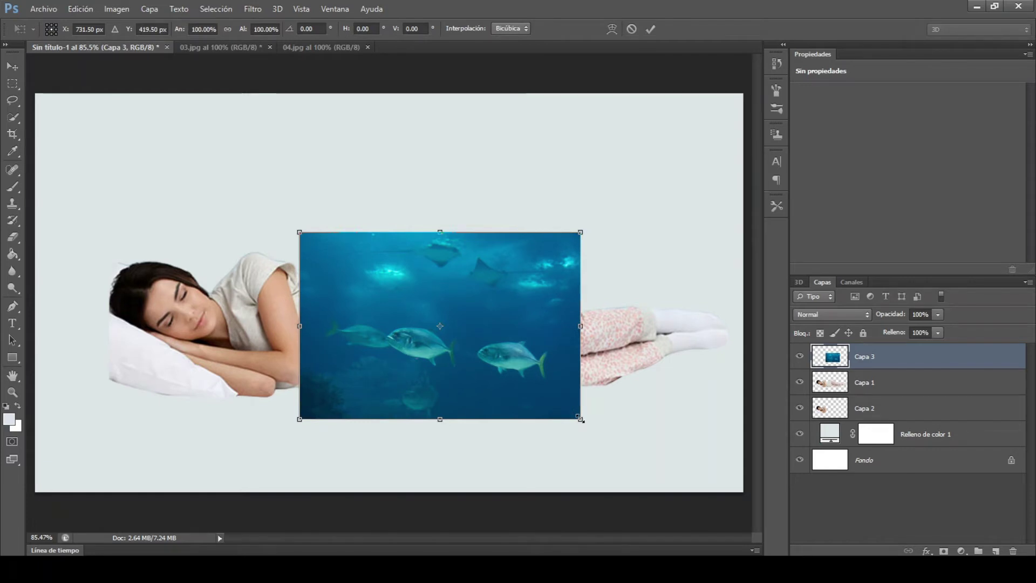
mouse_move(580, 419)
mouse_down()
mouse_move(665, 473)
mouse_move(653, 430)
mouse_move(703, 406)
mouse_up()
drag(729, 438, 739, 445)
drag(371, 204, 365, 192)
mouse_move(365, 321)
mouse_down()
mouse_move(292, 310)
mouse_move(259, 337)
mouse_up()
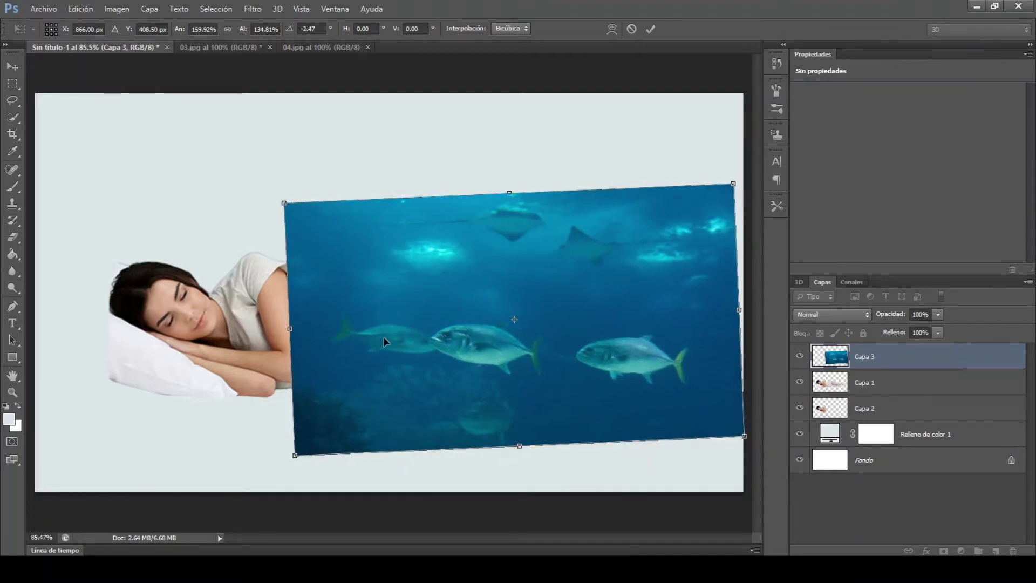
drag(384, 342, 384, 333)
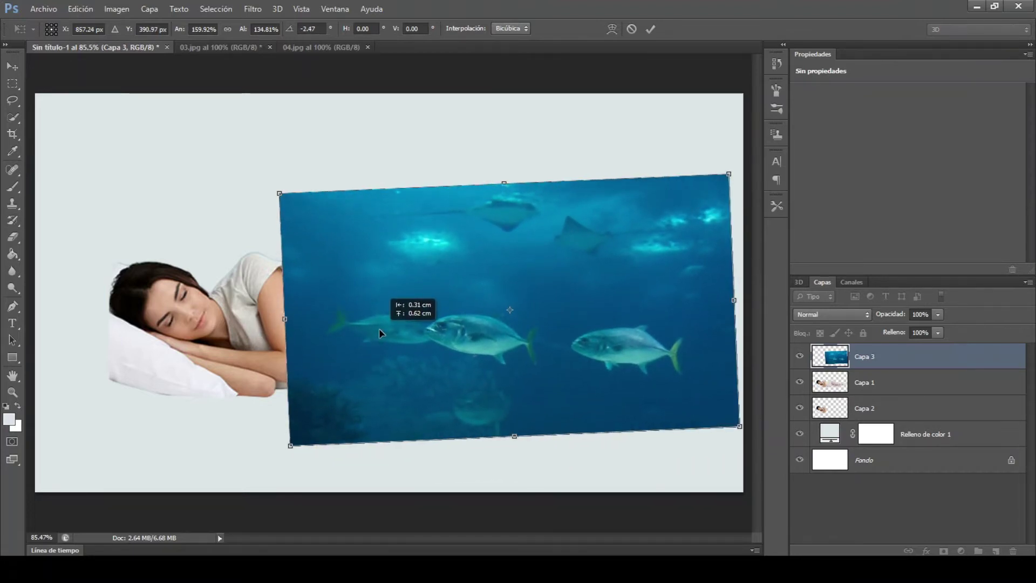
click(651, 28)
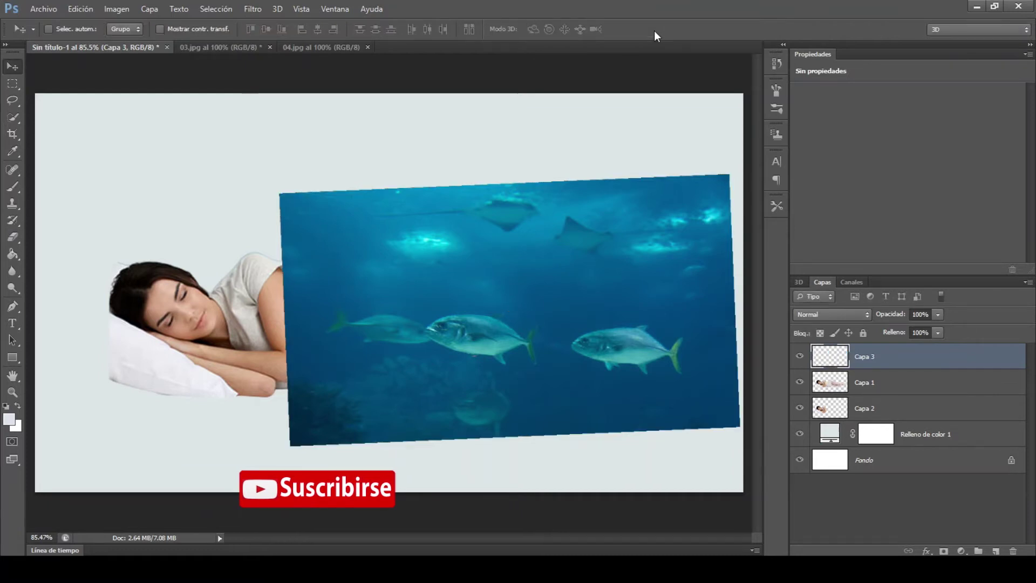
Step: Lower the fish layer opacity to 79% and refine its size and position
drag(899, 316, 893, 317)
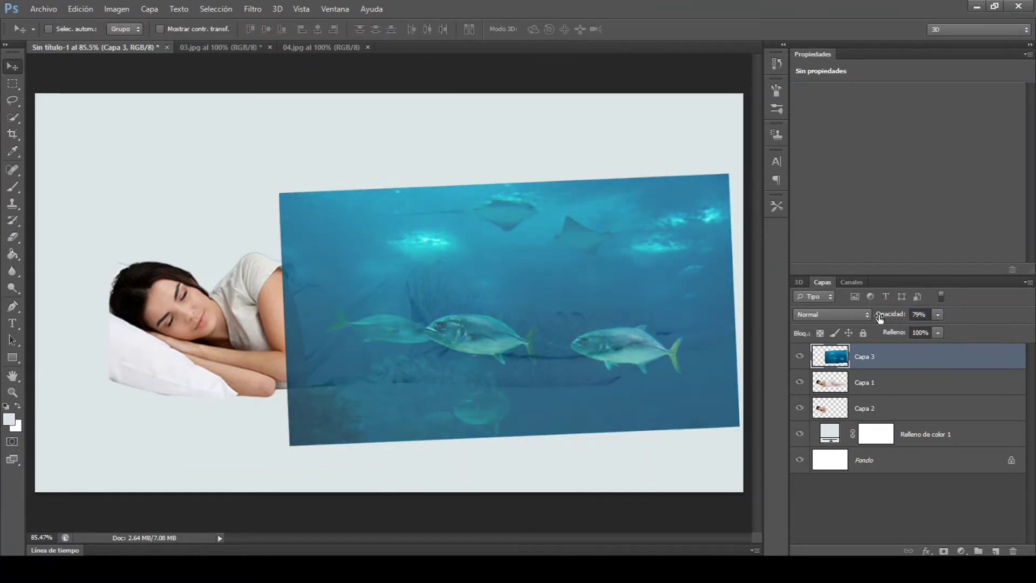
click(80, 9)
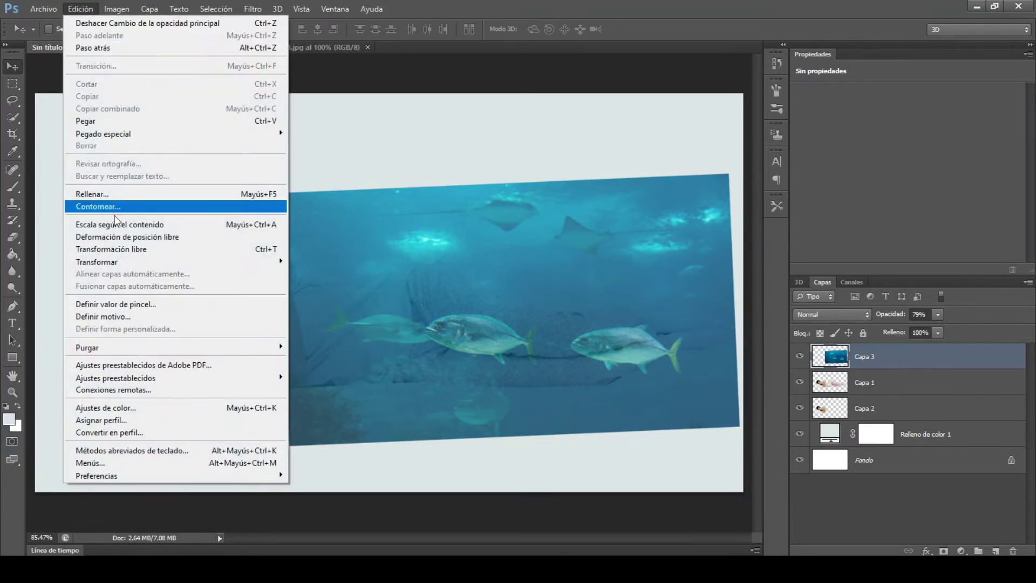
click(107, 248)
drag(279, 445, 263, 455)
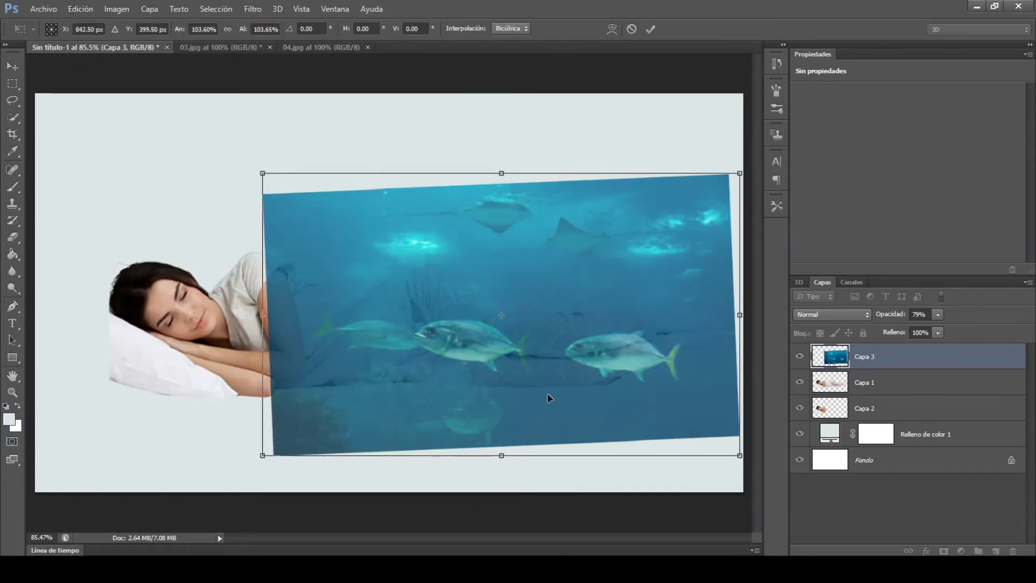
drag(547, 393, 546, 394)
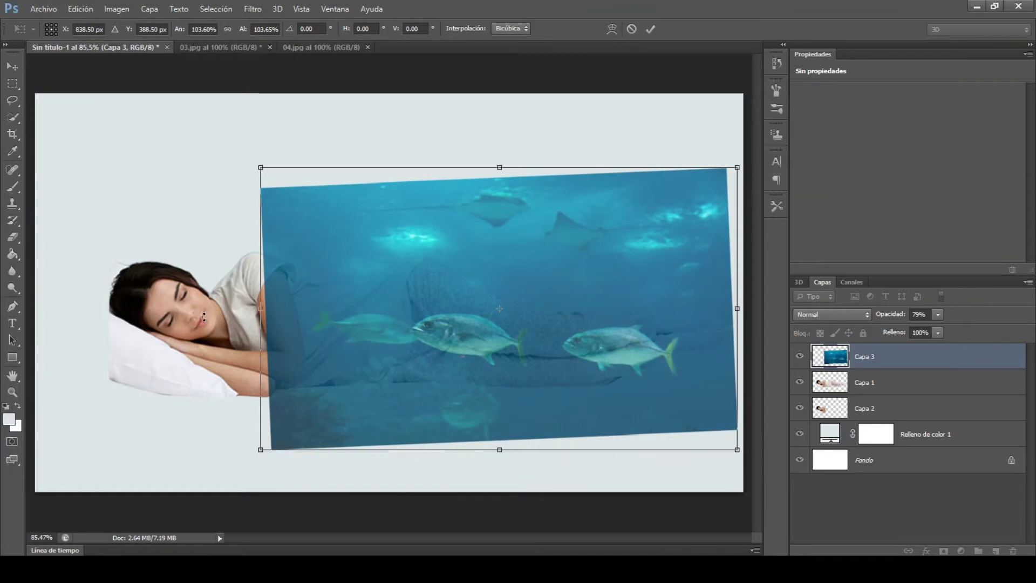
drag(261, 167, 267, 172)
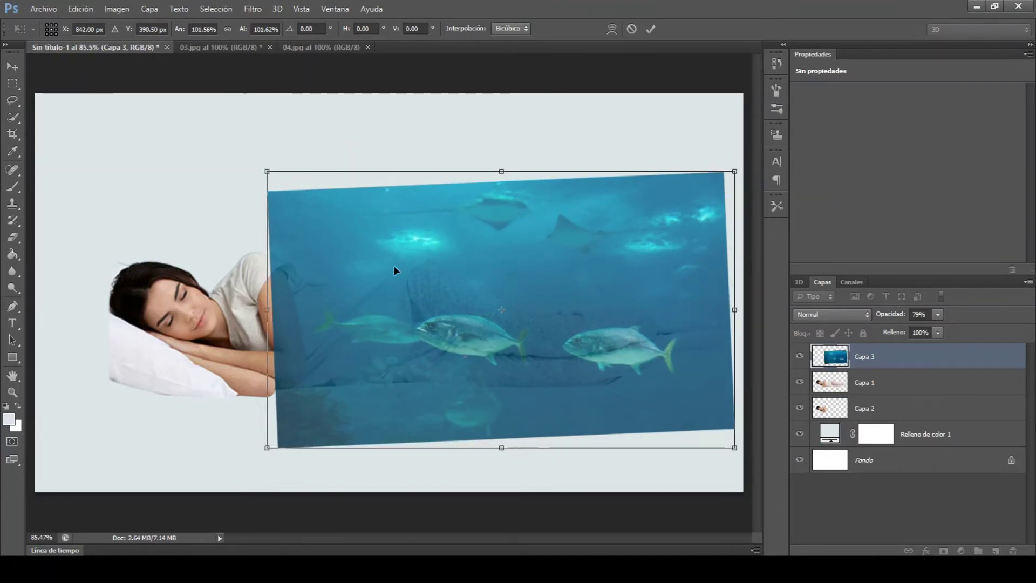
key(Right)
key(Right)
key(Right)
key(Right)
key(Right)
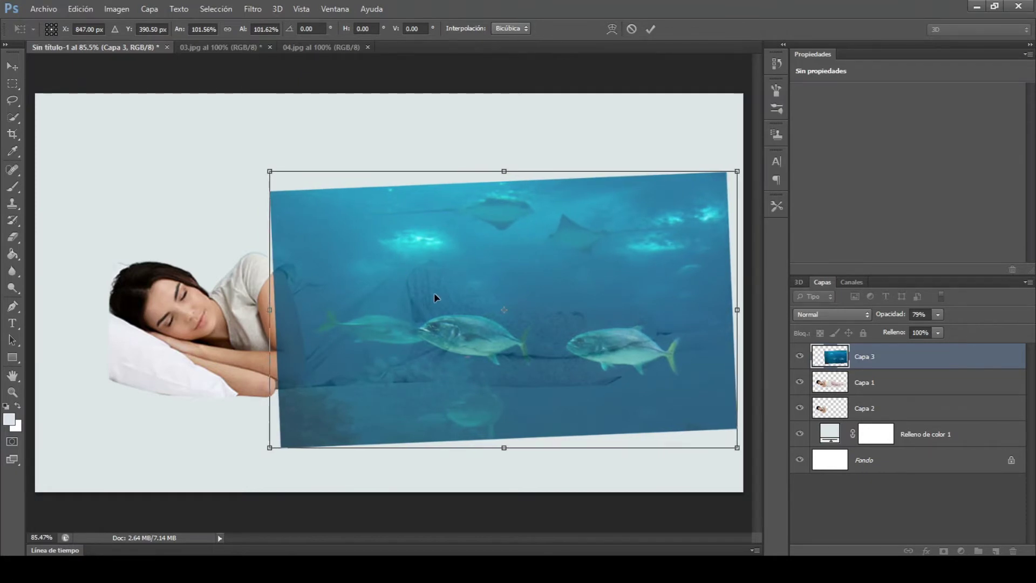
click(656, 24)
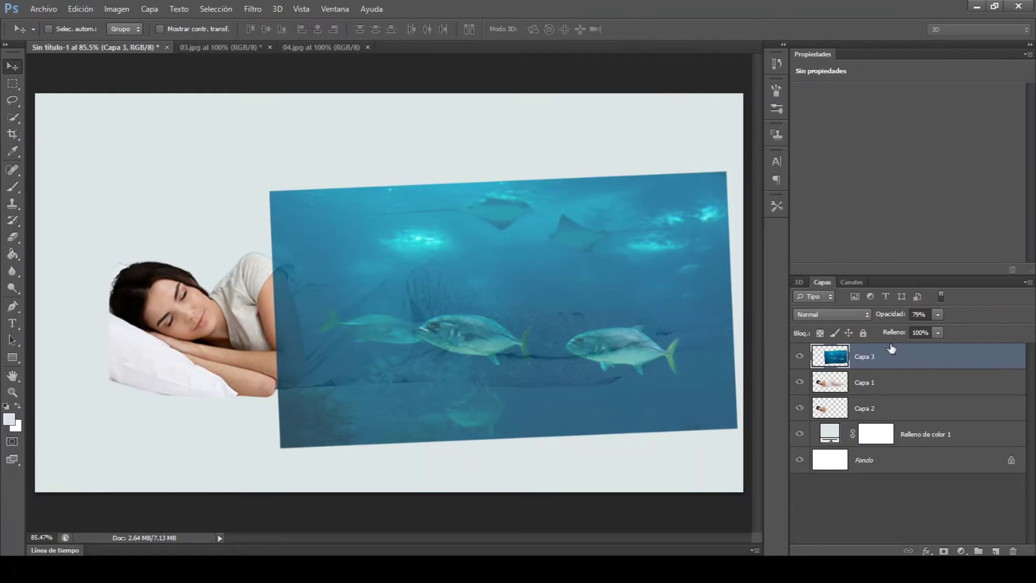
Step: Clip the fish layer to the woman and move Capa 2 to the top
right_click(908, 362)
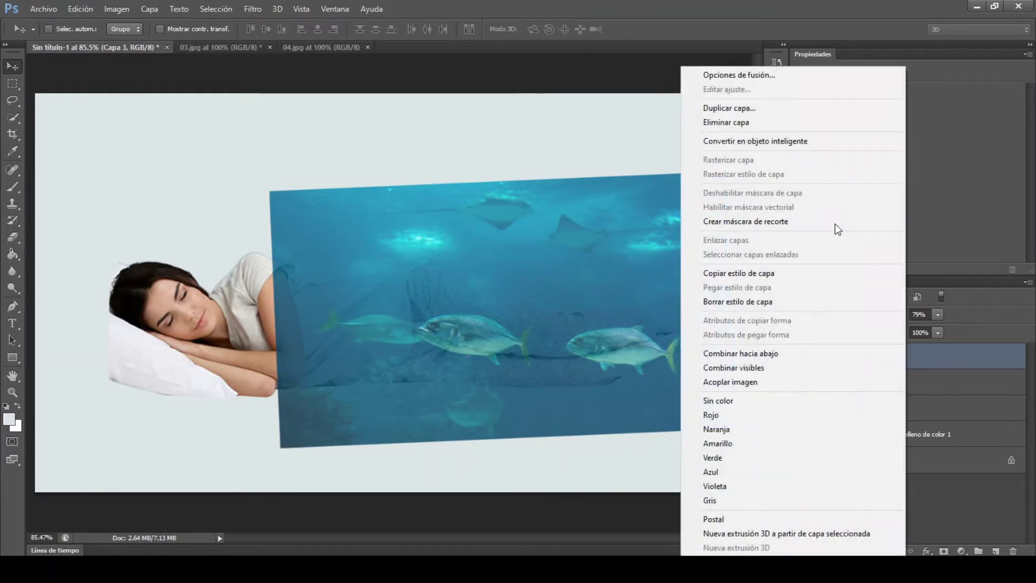
click(834, 221)
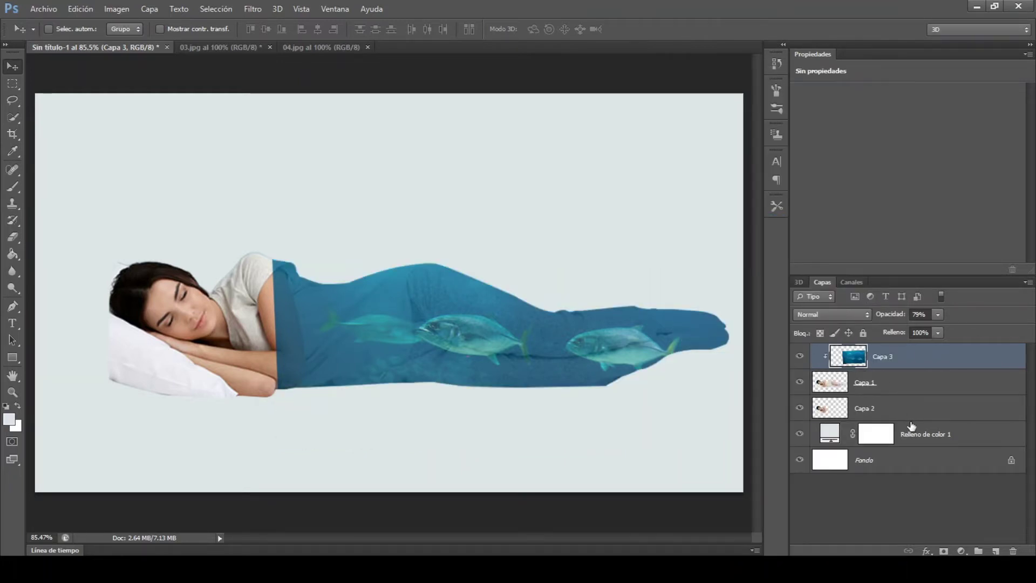
drag(896, 408, 924, 357)
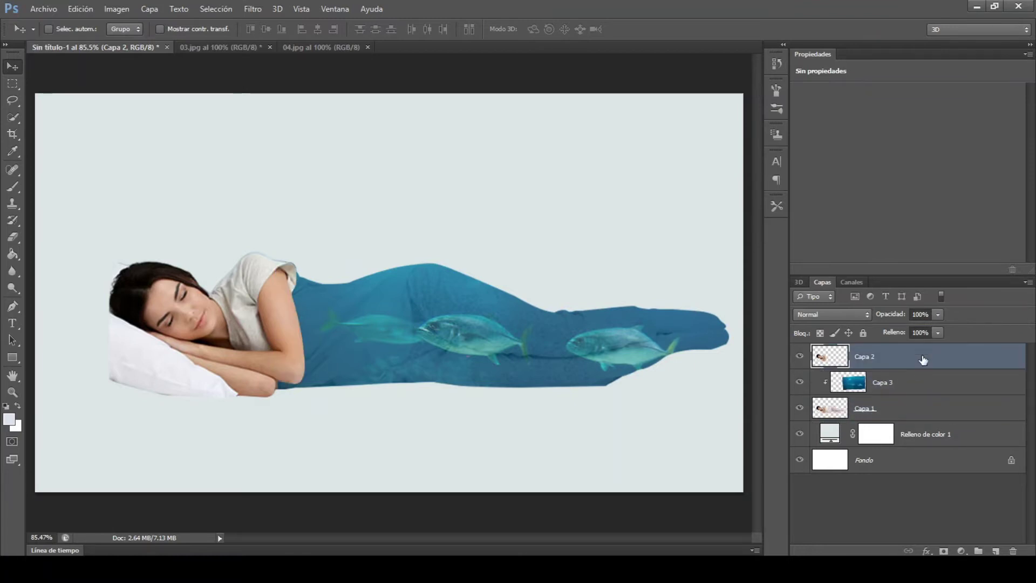
click(926, 383)
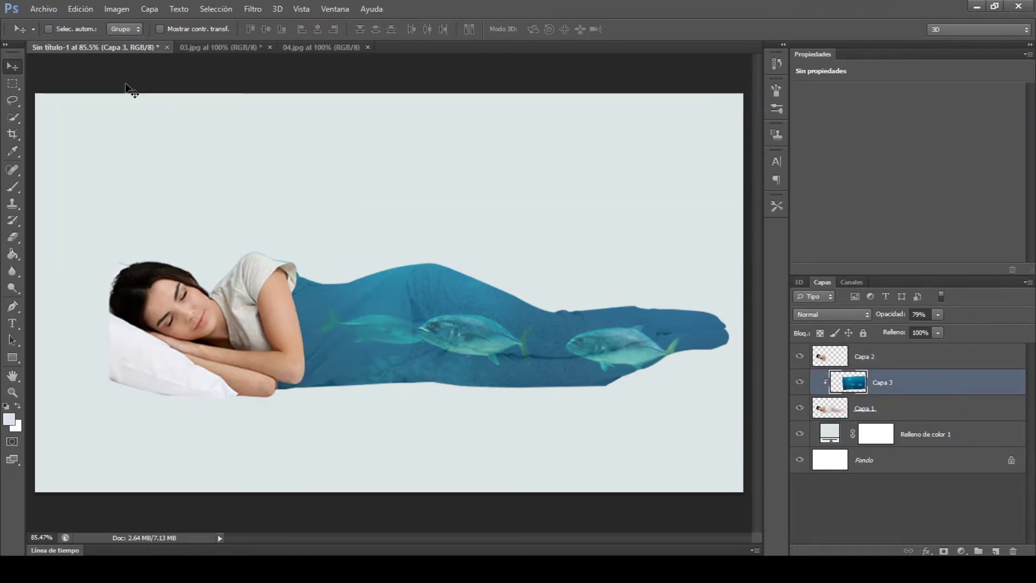
Step: Open sea.jpeg and drag it into the composite document
click(50, 15)
click(58, 31)
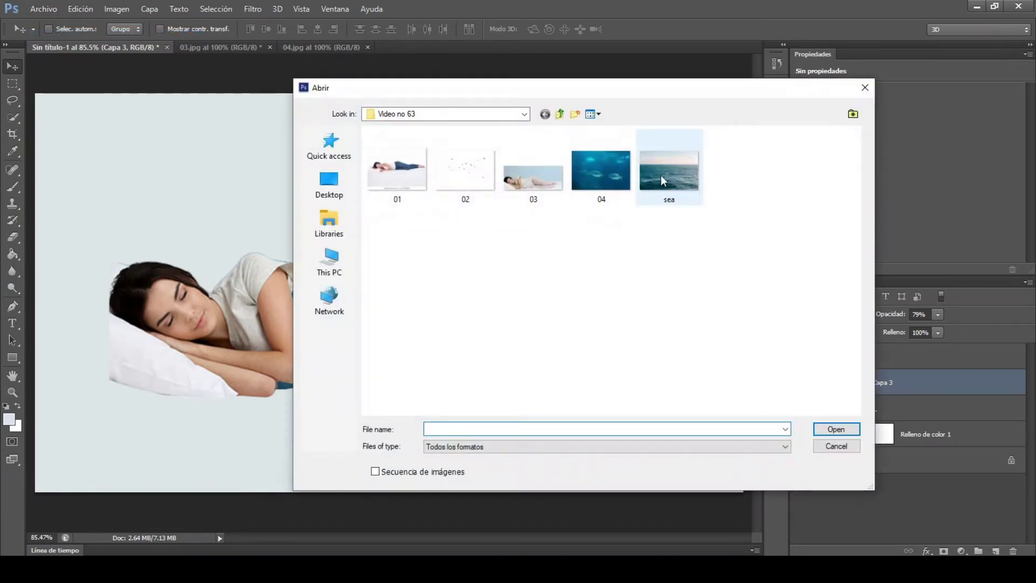
double_click(660, 175)
mouse_move(536, 255)
mouse_down()
mouse_move(114, 64)
mouse_move(398, 290)
mouse_move(537, 235)
mouse_up()
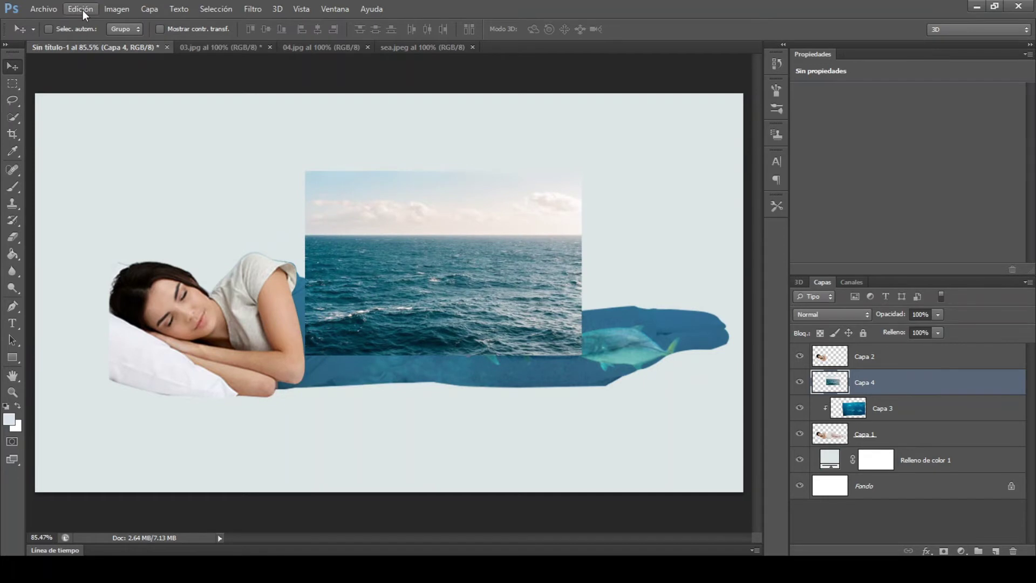
Step: Free-transform the sea photo to enlarge it, widen it rightward and shift it up over the body
click(81, 9)
click(138, 251)
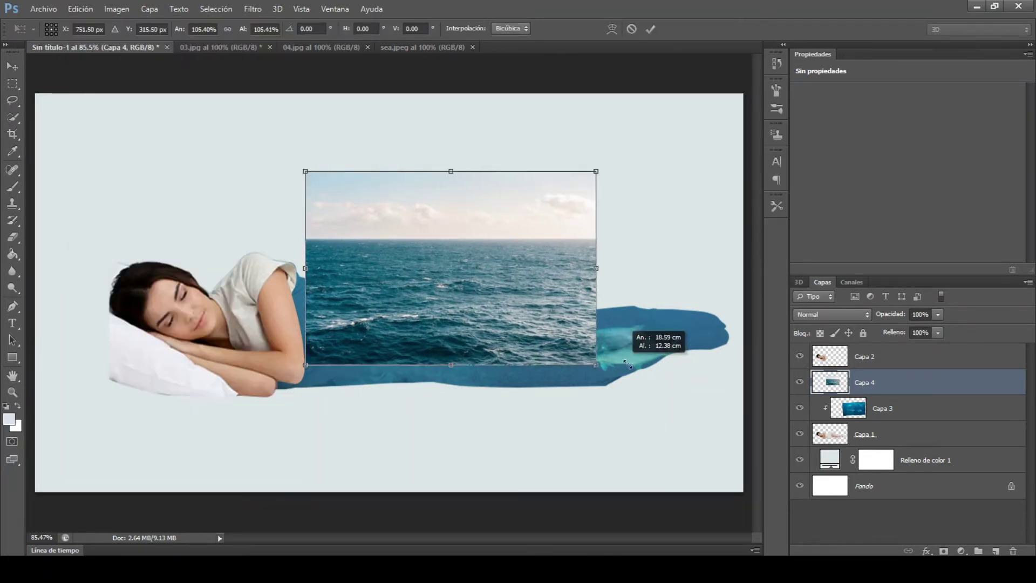
mouse_move(585, 357)
mouse_down()
mouse_move(643, 396)
mouse_move(604, 323)
mouse_up()
drag(643, 252, 731, 252)
drag(659, 300, 649, 279)
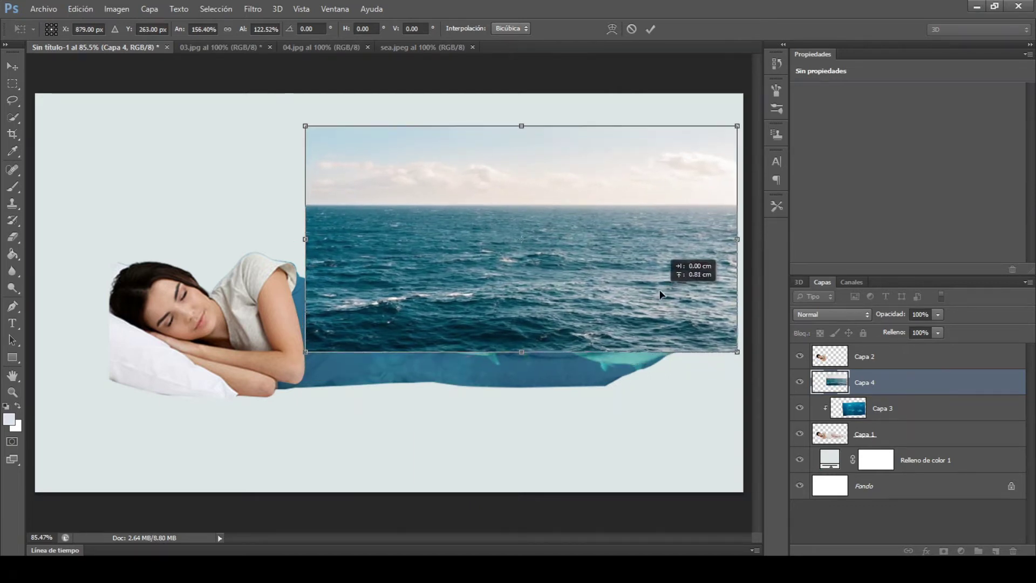
click(650, 29)
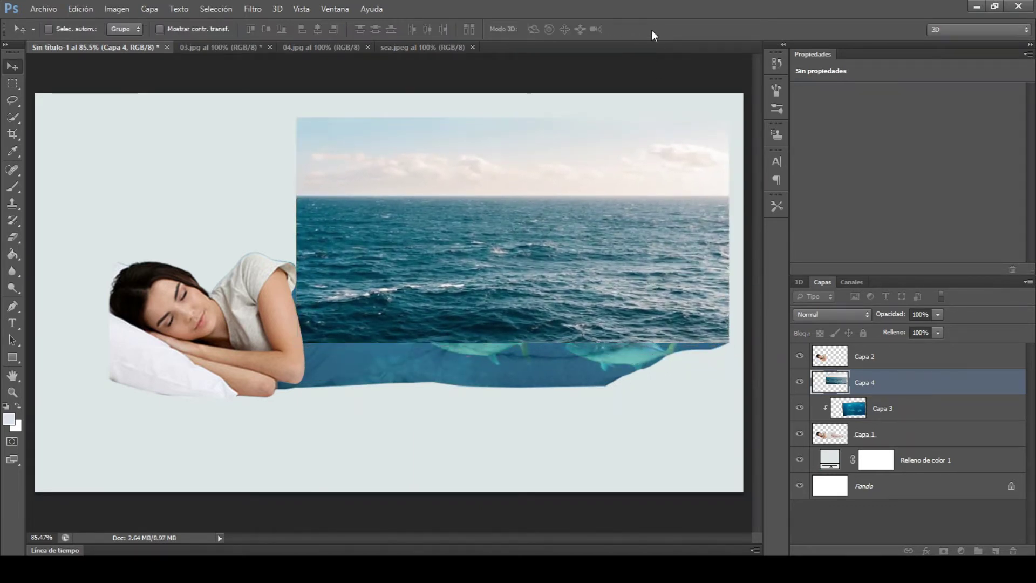
Step: Set the sea layer's opacity to 51% and nudge it up and left
click(159, 28)
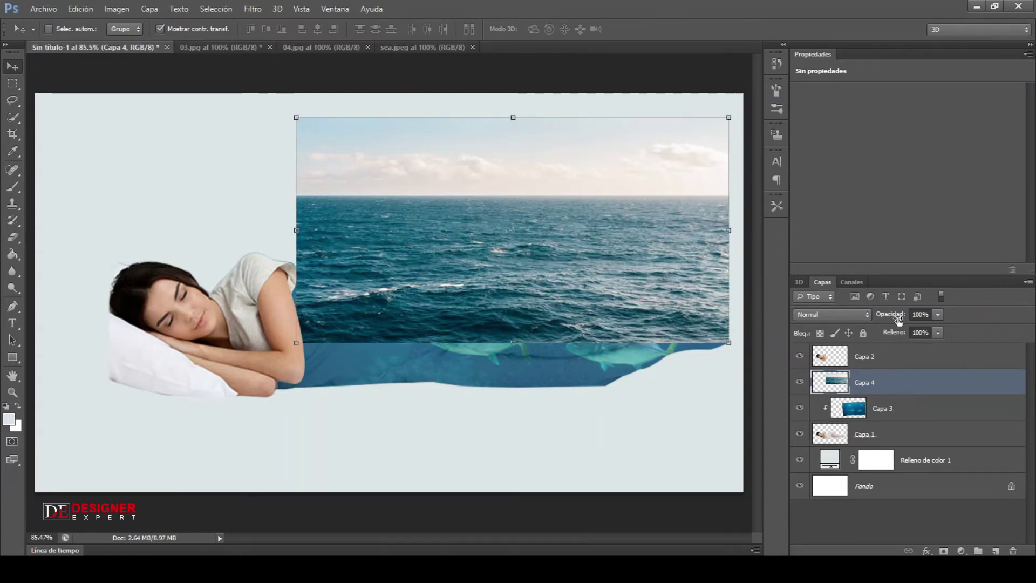
drag(898, 319, 891, 321)
drag(675, 310, 649, 292)
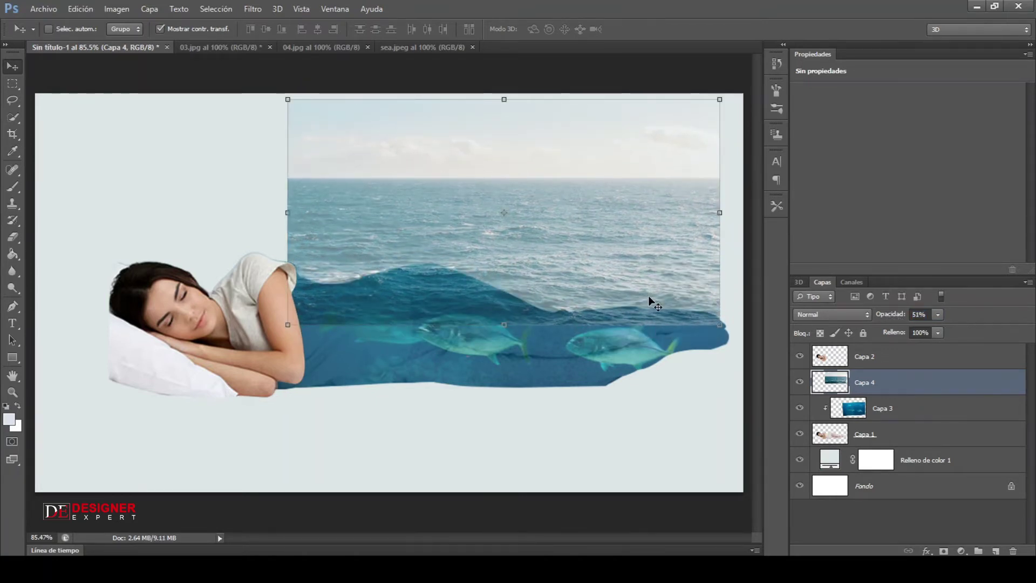
Step: Add a layer mask to Capa 4 and paint out the sea photo's sky band and hard seam
click(944, 551)
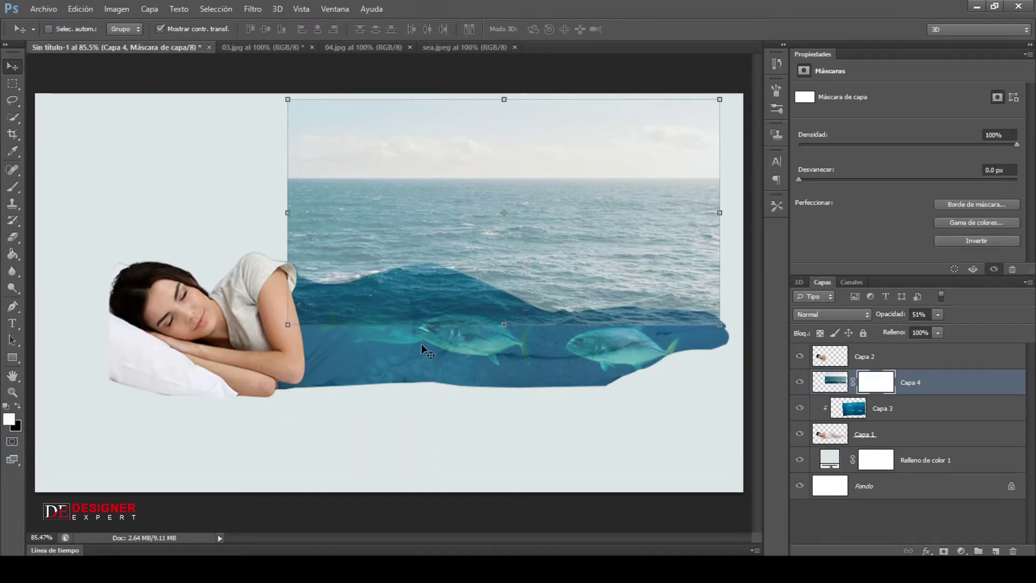
click(13, 188)
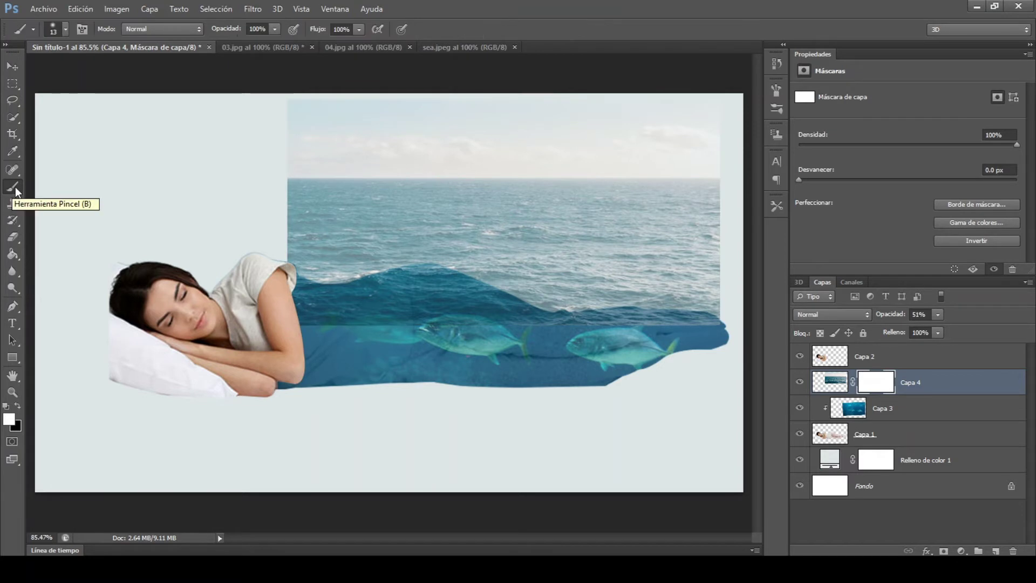
drag(371, 212, 400, 215)
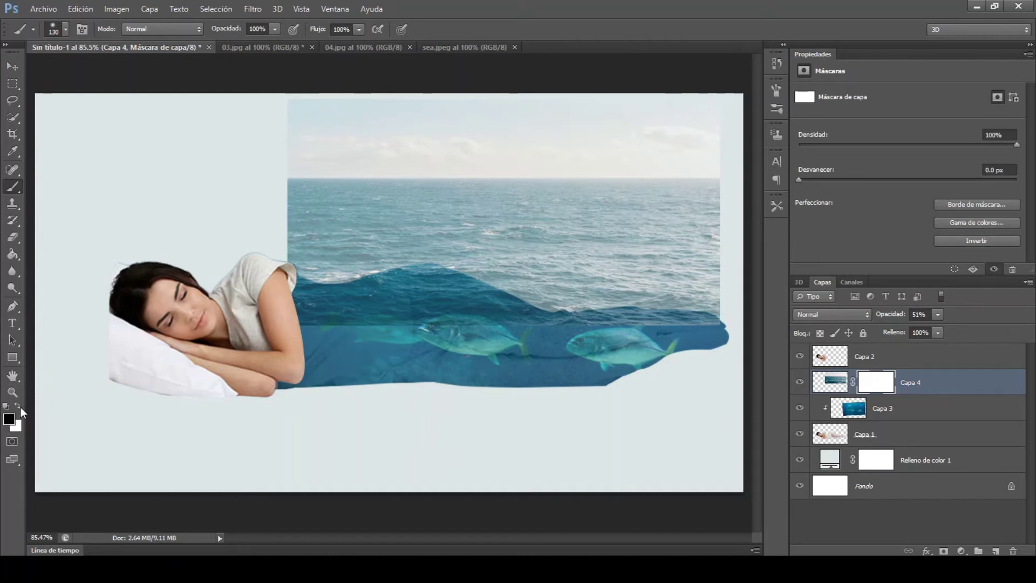
drag(664, 162, 561, 159)
mouse_move(412, 150)
mouse_down()
mouse_move(296, 85)
mouse_move(514, 192)
mouse_move(712, 211)
mouse_move(700, 245)
mouse_move(330, 206)
mouse_move(250, 215)
mouse_up()
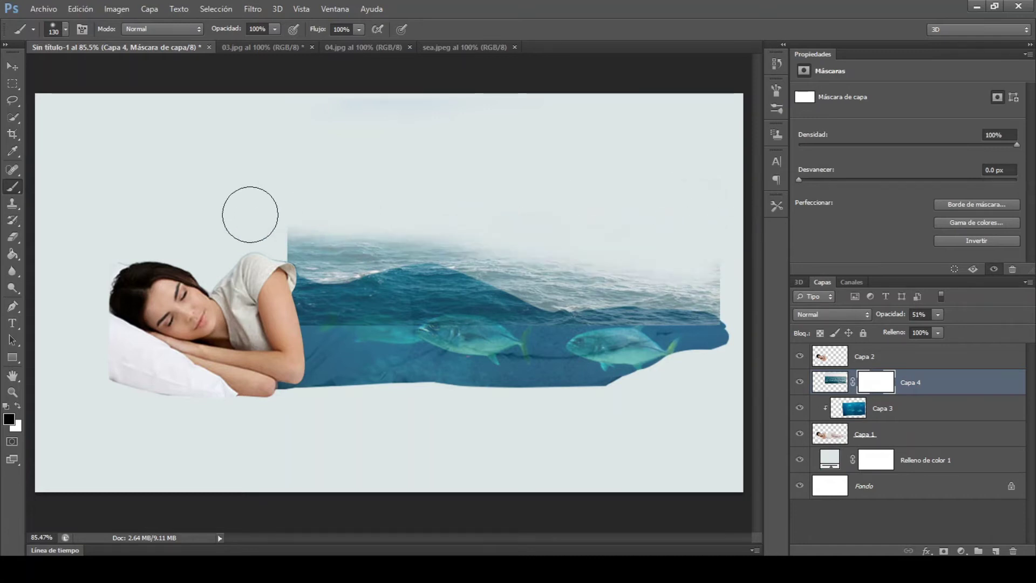
alt+right_click(333, 210)
alt+right_click(289, 308)
drag(290, 309, 503, 324)
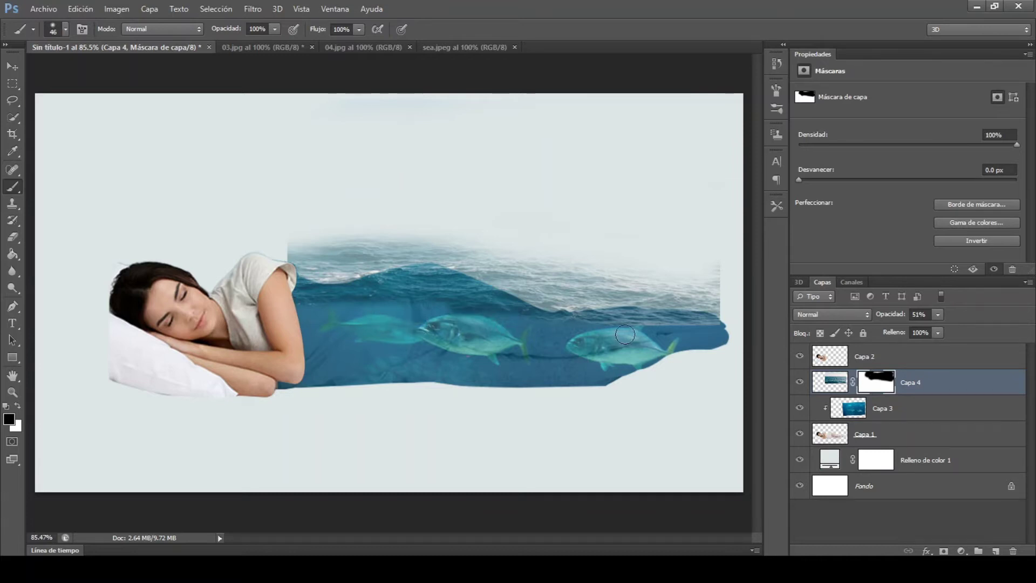
mouse_move(621, 328)
mouse_down()
mouse_move(691, 331)
mouse_move(731, 296)
mouse_move(717, 270)
mouse_move(567, 280)
mouse_move(730, 300)
mouse_move(290, 238)
mouse_move(481, 247)
mouse_move(557, 293)
mouse_up()
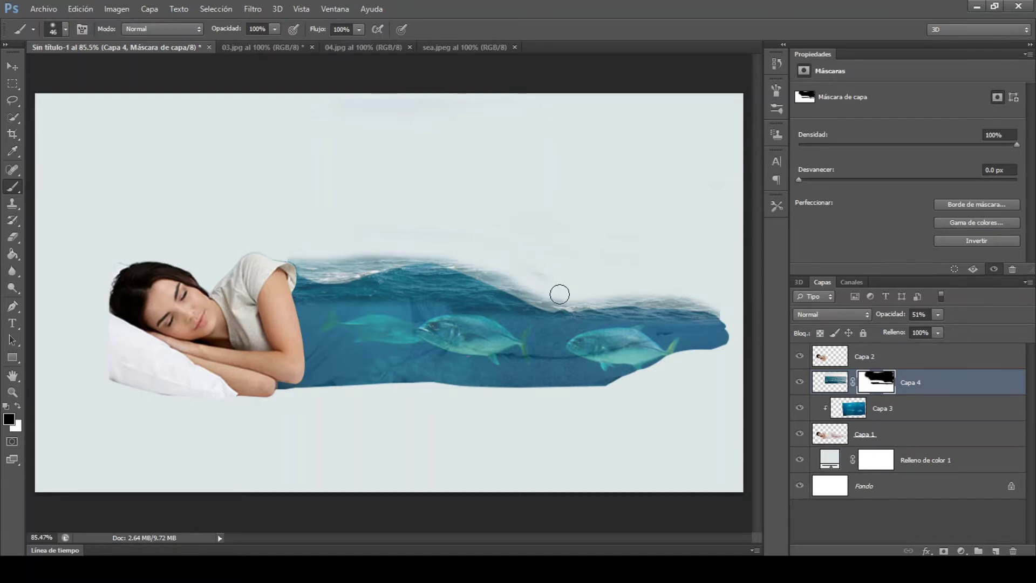
Step: At 200% zoom, mask away the haze along the wave crest and upper water edge
key(ctrl+1)
key(ctrl+plus)
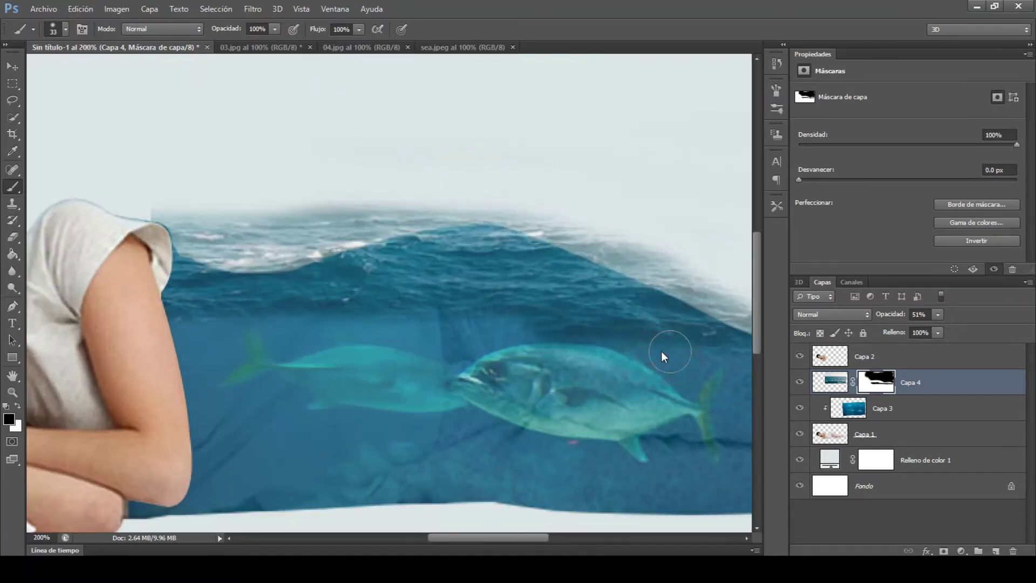
key(bracketleft)
key(bracketleft)
drag(375, 310, 134, 305)
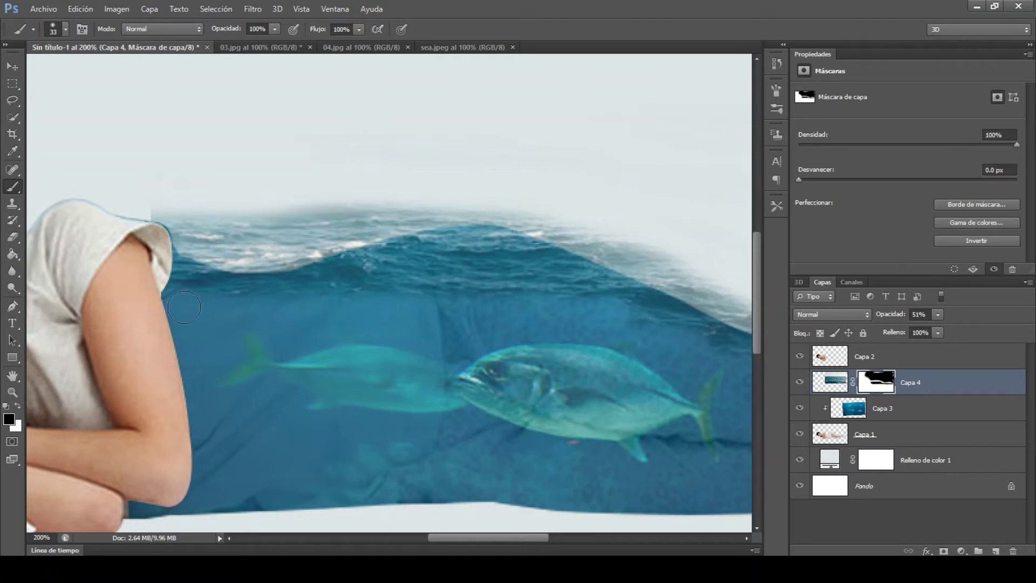
mouse_move(421, 307)
mouse_down()
mouse_move(534, 292)
mouse_move(421, 288)
mouse_move(235, 311)
mouse_up()
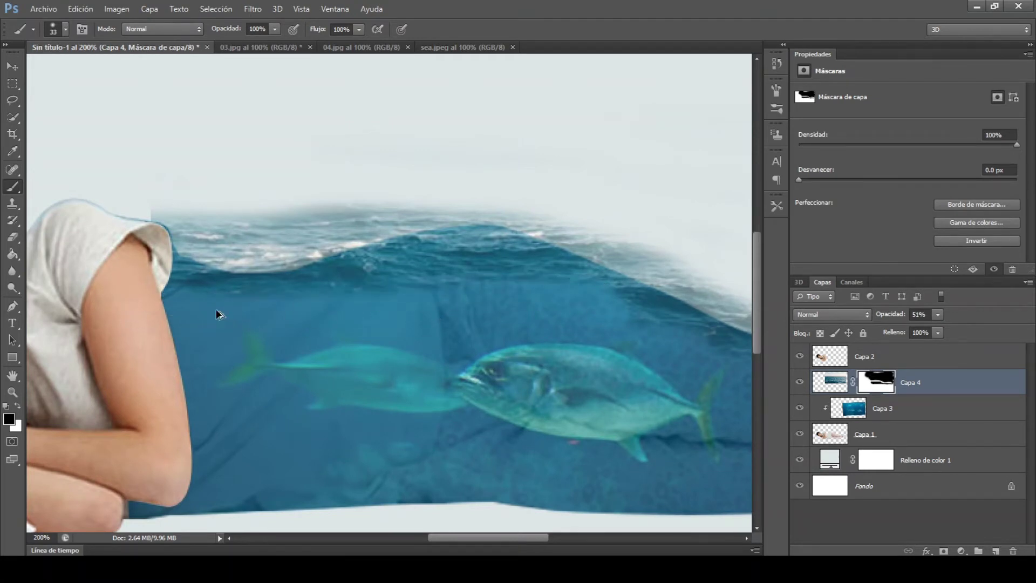
drag(431, 210, 215, 216)
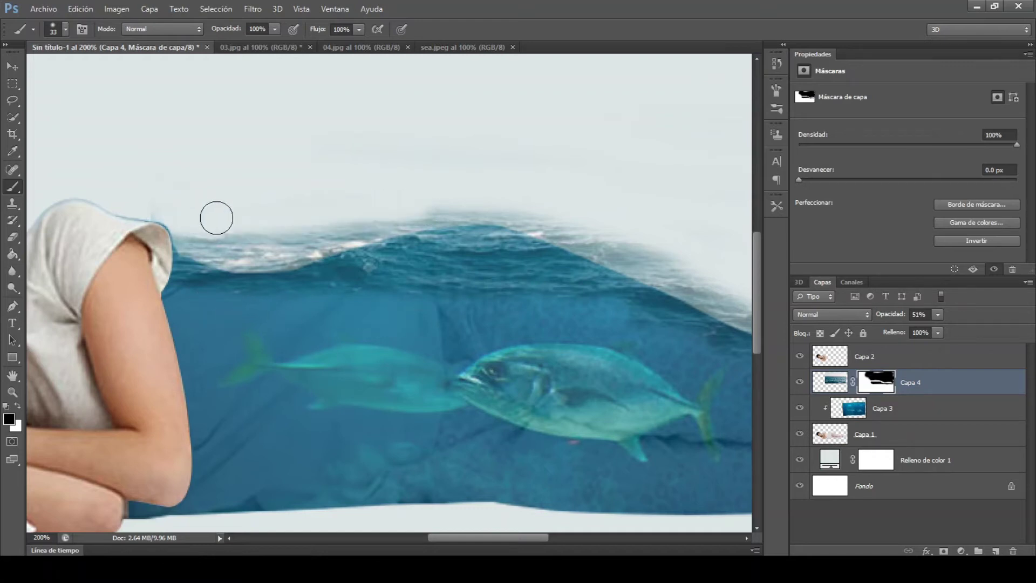
mouse_move(294, 227)
mouse_down()
mouse_move(530, 213)
mouse_move(674, 256)
mouse_move(680, 284)
mouse_move(546, 224)
mouse_move(703, 296)
mouse_move(693, 291)
mouse_up()
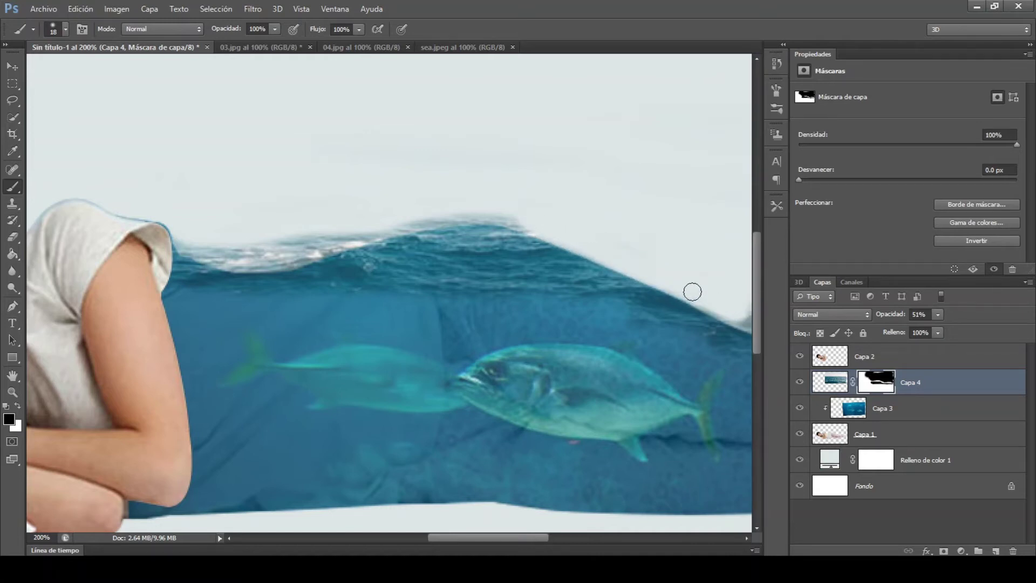
drag(732, 321, 694, 295)
mouse_move(537, 225)
mouse_down()
mouse_move(477, 212)
mouse_move(171, 247)
mouse_move(247, 254)
mouse_move(341, 244)
mouse_move(246, 262)
mouse_up()
Step: Erase the remaining grey haze above the wave, then fit the image on screen
mouse_move(437, 217)
mouse_down()
mouse_move(490, 215)
mouse_move(550, 234)
mouse_up()
mouse_move(539, 538)
mouse_down()
mouse_move(626, 542)
mouse_move(615, 543)
mouse_up()
mouse_move(281, 318)
mouse_down()
mouse_move(301, 307)
mouse_move(305, 324)
mouse_move(447, 312)
mouse_move(654, 328)
mouse_move(689, 300)
mouse_up()
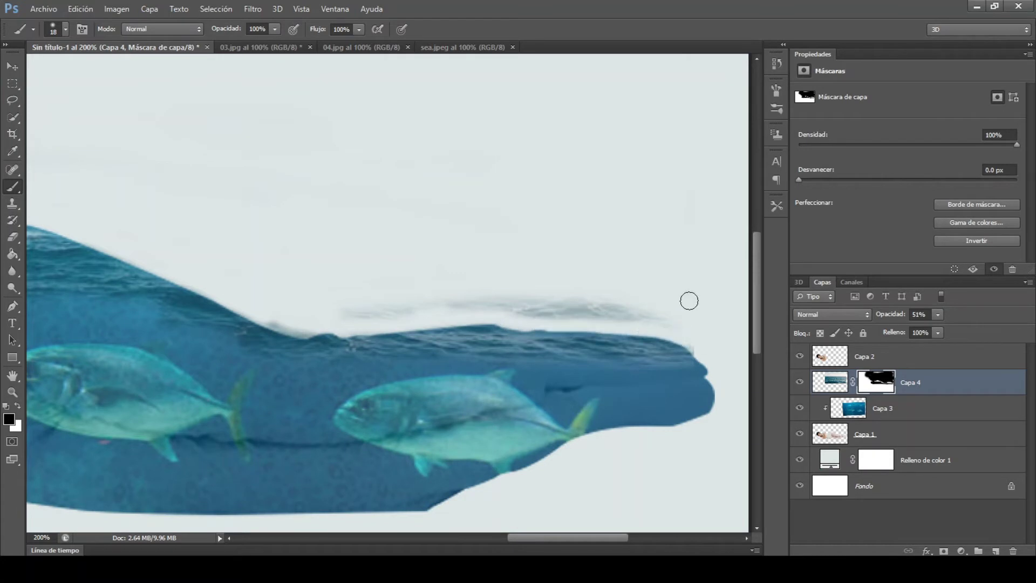
mouse_move(388, 304)
mouse_down()
mouse_move(342, 307)
mouse_move(594, 303)
mouse_move(427, 302)
mouse_up()
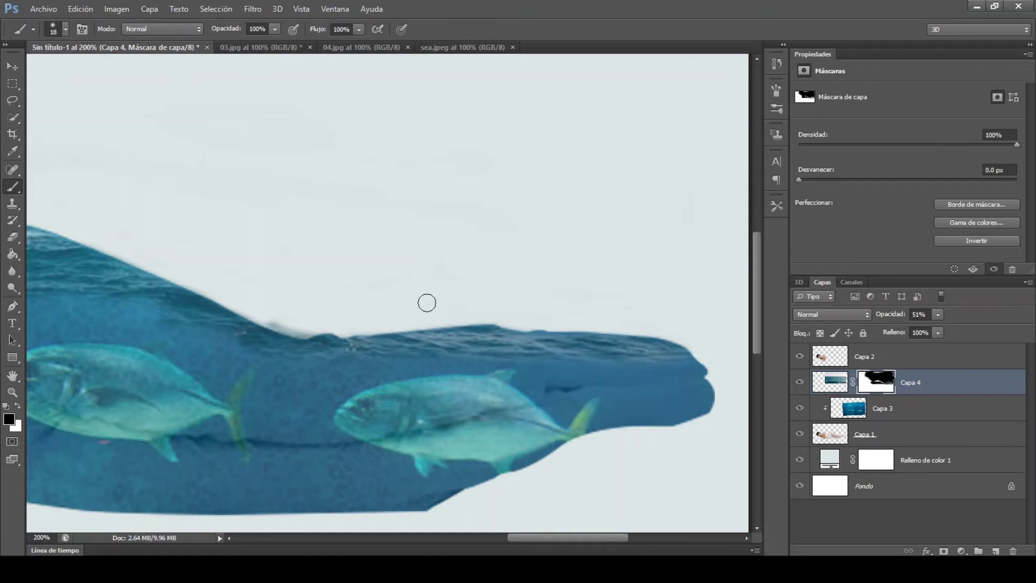
mouse_move(344, 326)
mouse_down()
mouse_move(266, 310)
mouse_move(296, 331)
mouse_move(193, 277)
mouse_up()
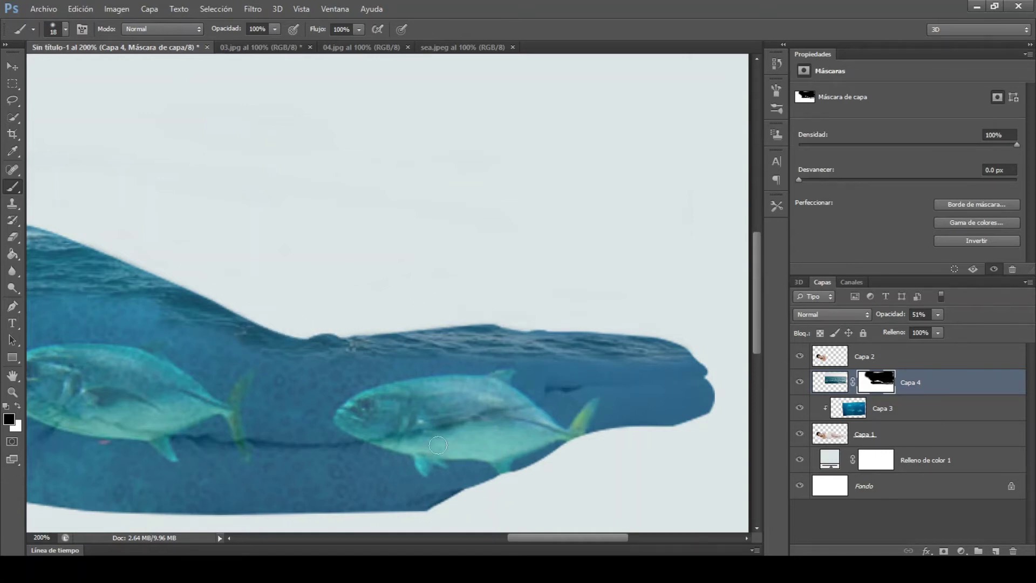
drag(543, 541, 467, 537)
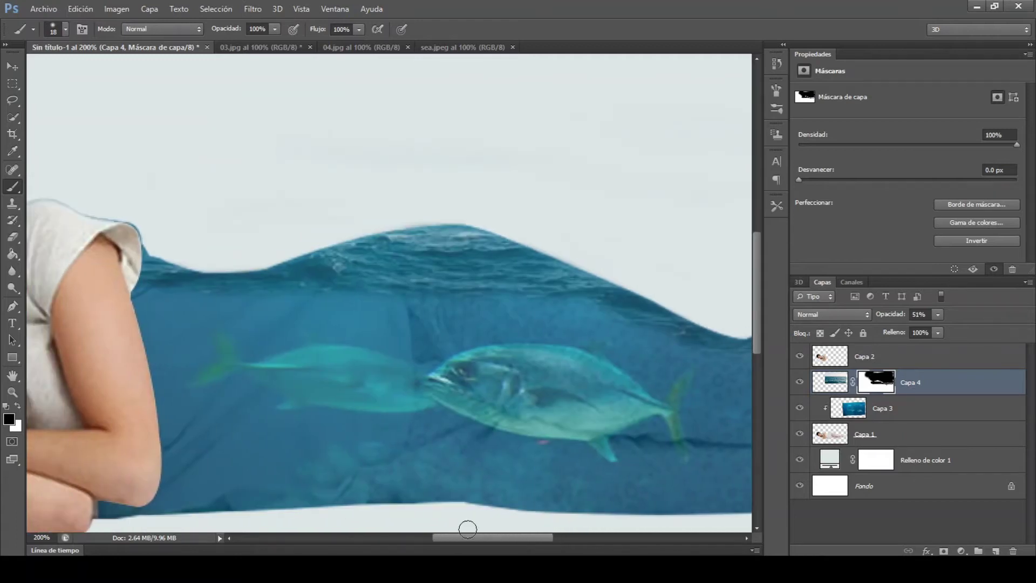
key(ctrl+0)
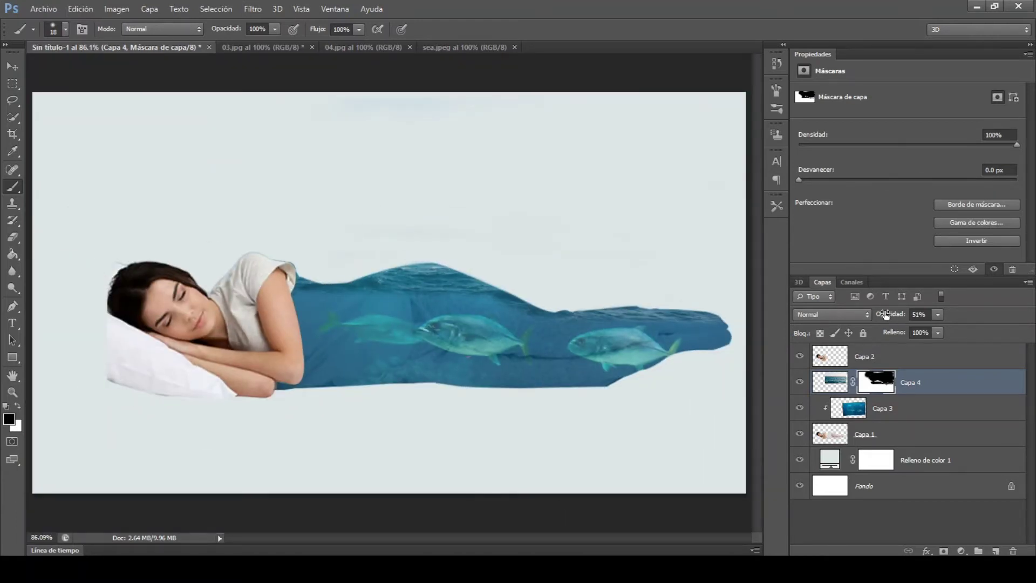
Step: Set Capa 4 to 100% opacity and target its image rather than its mask
drag(885, 315, 912, 314)
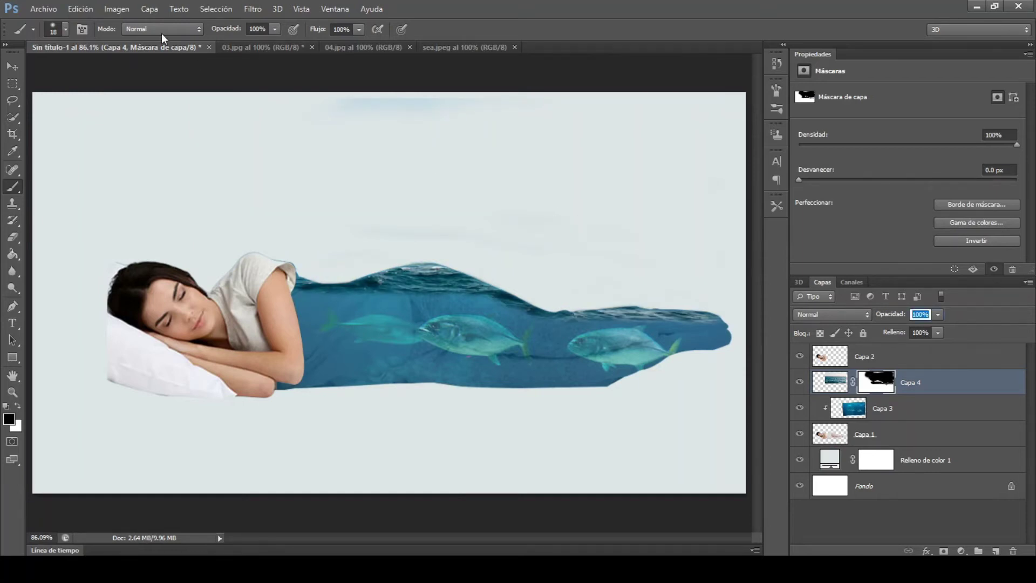
click(12, 65)
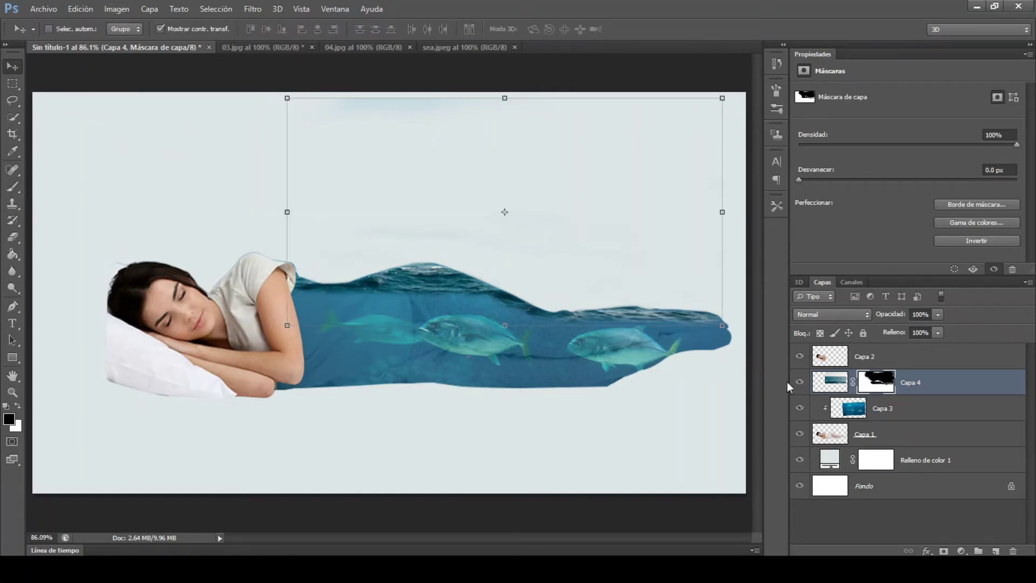
click(827, 381)
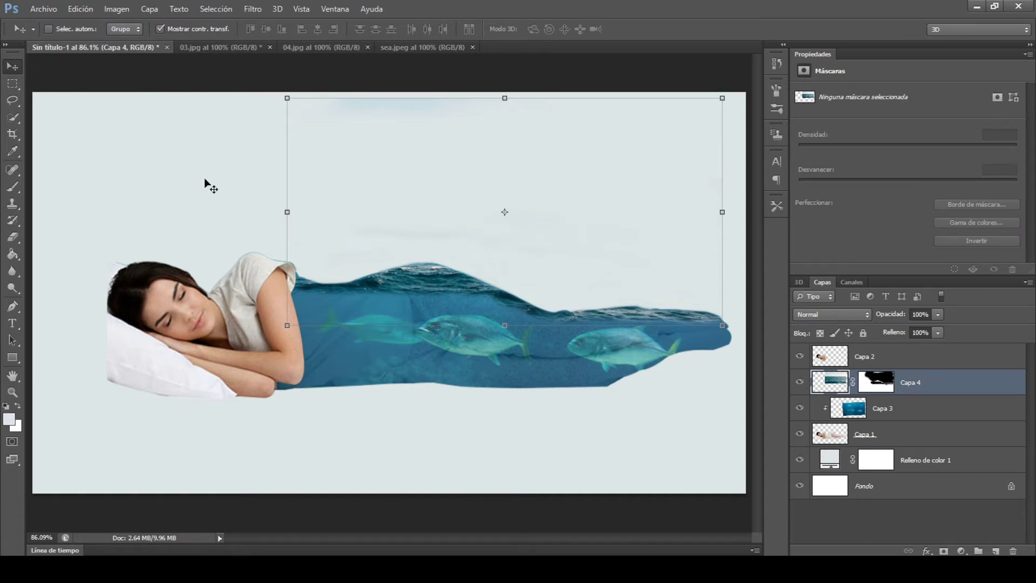
Step: Apply Color Balance to Capa 4's midtones with Cyan at -100
click(117, 9)
mouse_move(123, 41)
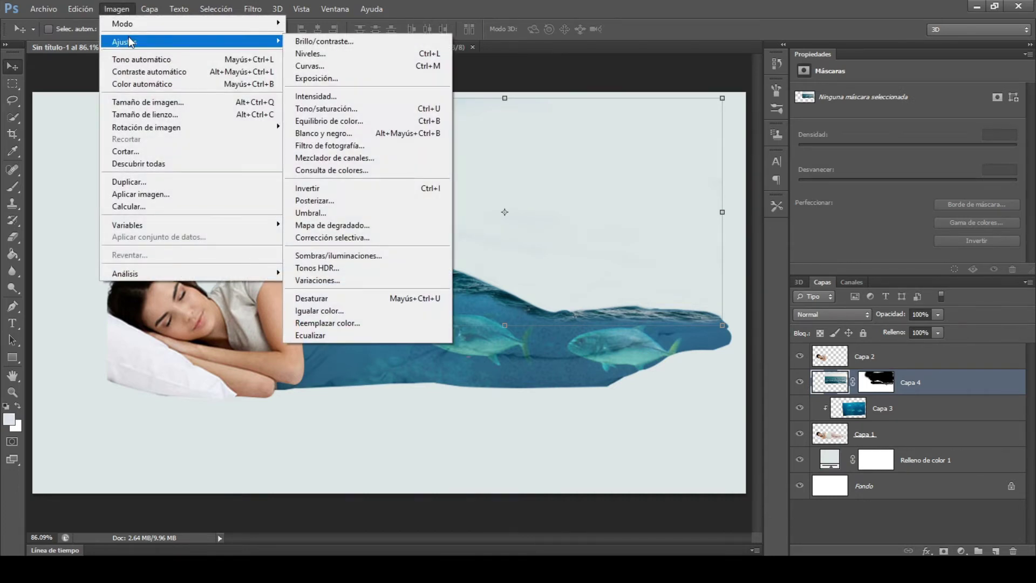
click(357, 120)
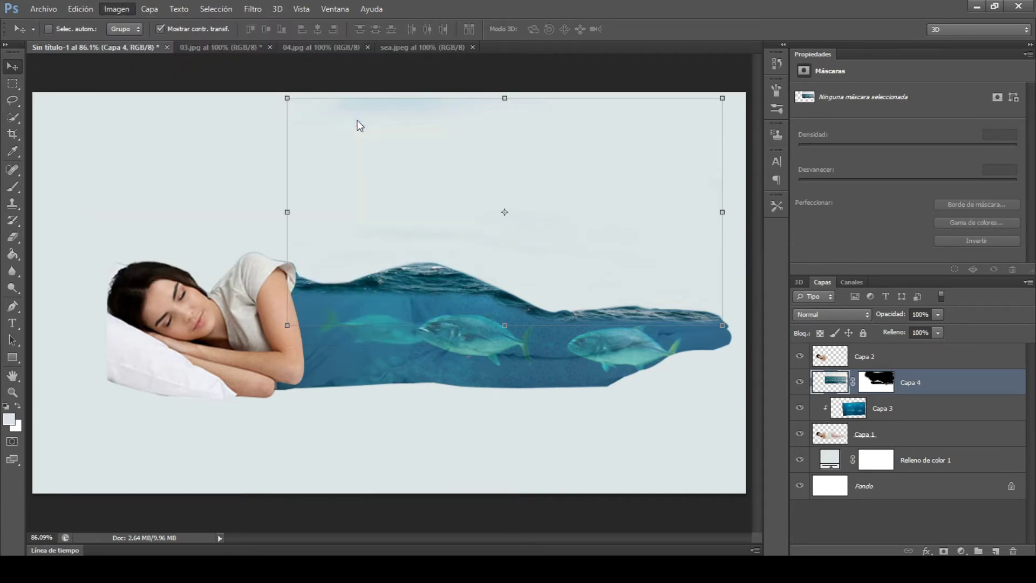
drag(477, 141, 695, 274)
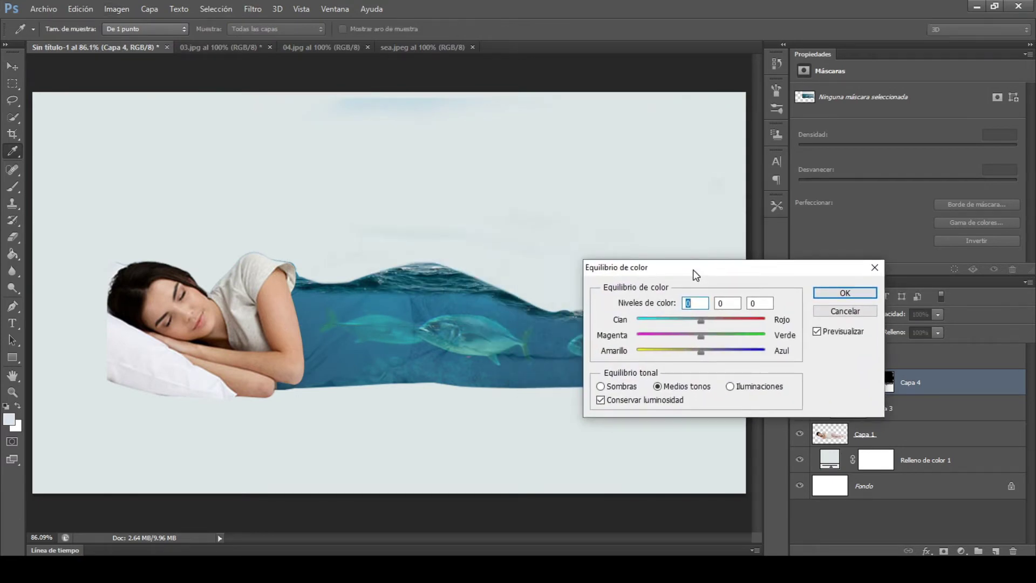
key(ctrl+plus)
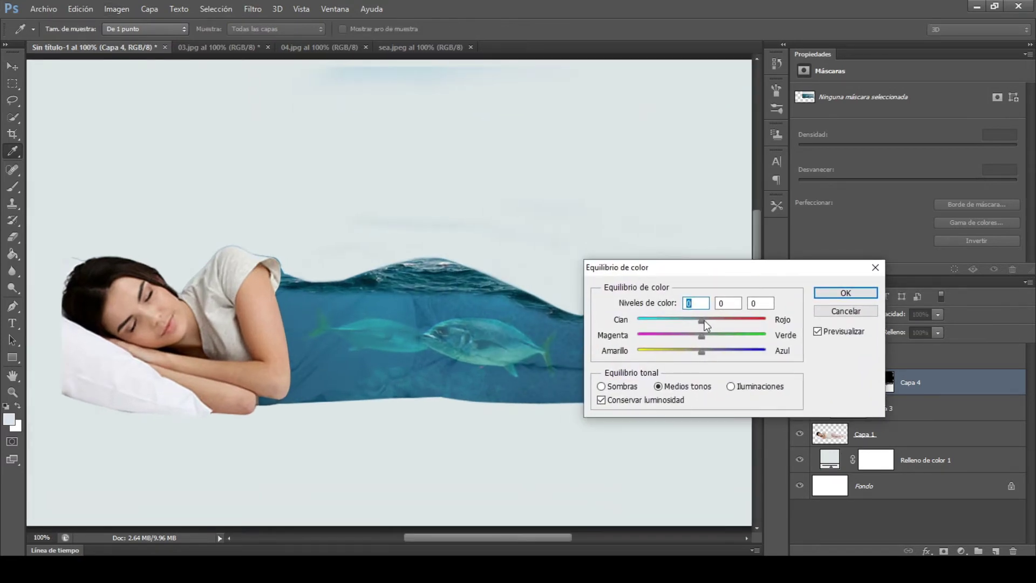
mouse_move(664, 321)
mouse_down()
mouse_move(634, 320)
mouse_move(714, 323)
mouse_move(673, 326)
mouse_move(679, 337)
mouse_move(636, 317)
mouse_up()
drag(642, 270, 802, 292)
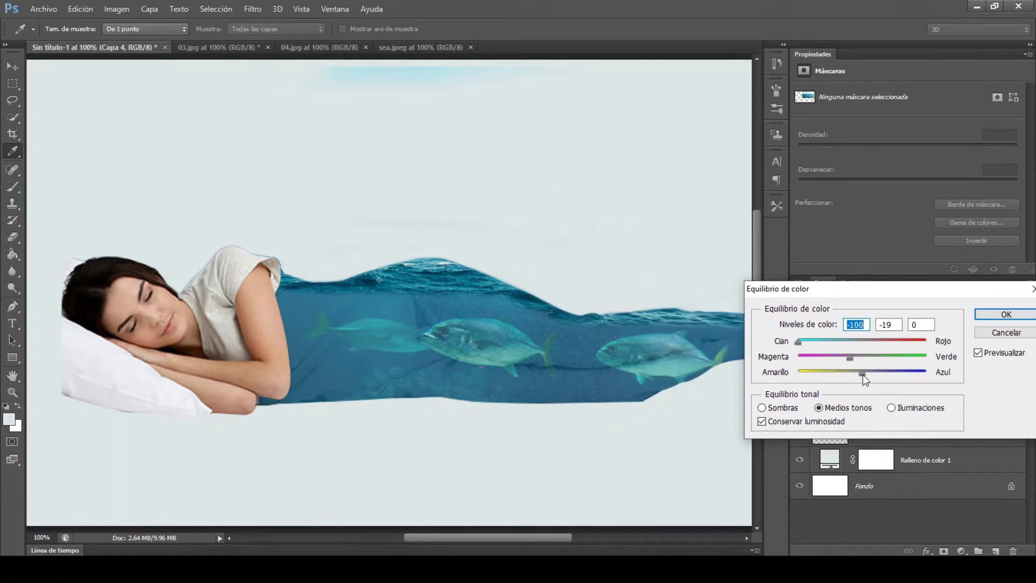
click(991, 319)
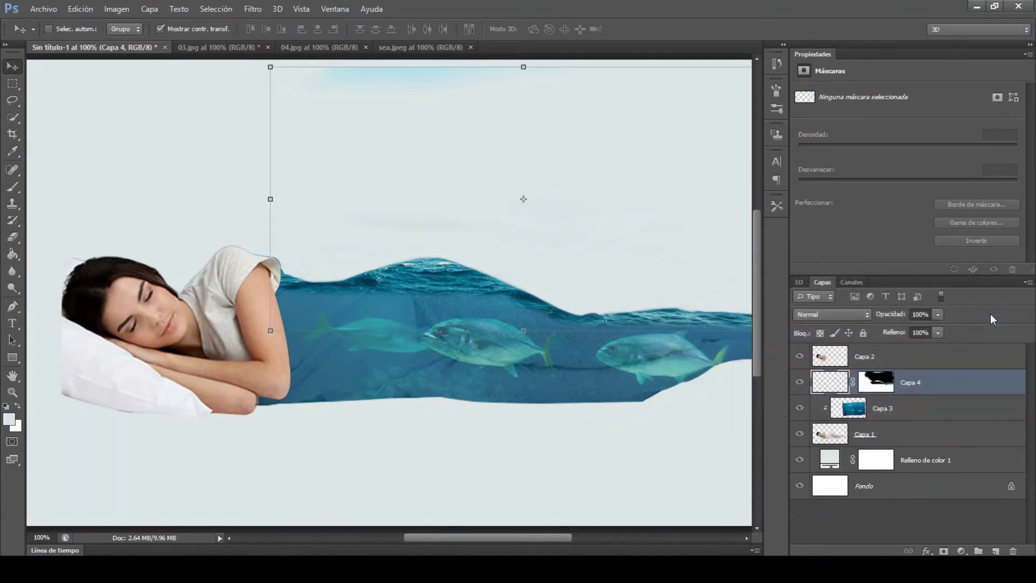
Step: Set Capa 3 to 100% opacity and reselect Capa 4's mask
click(936, 411)
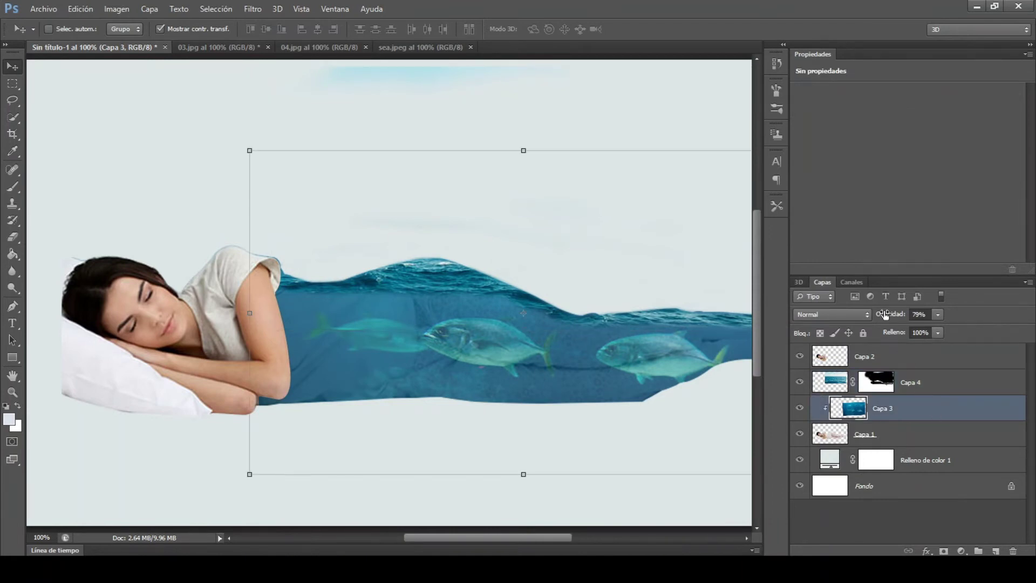
drag(884, 315, 977, 317)
click(936, 385)
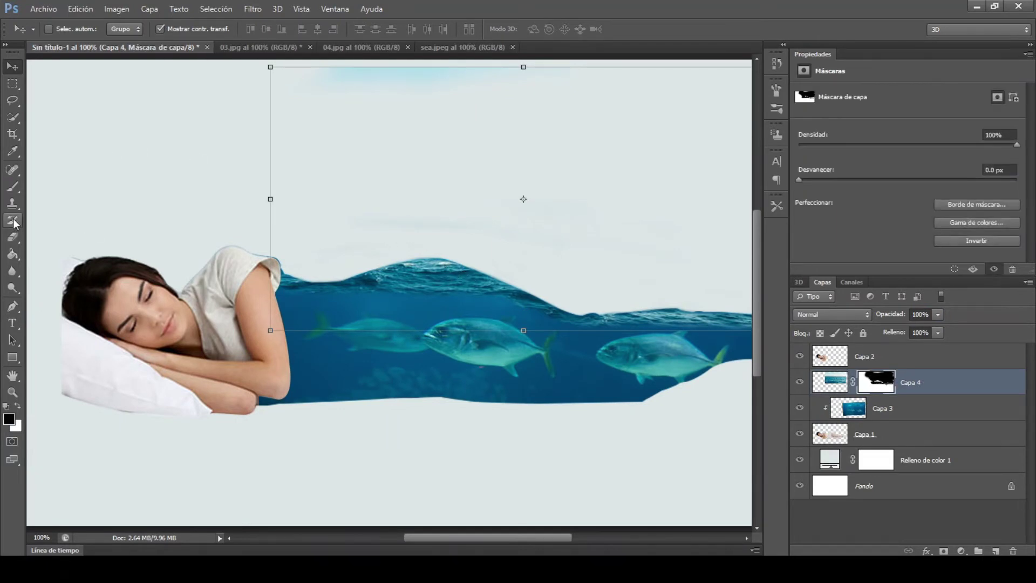
Step: Paint faint 23%-opacity strokes with a soft 62 px brush along the waterline on Capa 4's mask
click(16, 185)
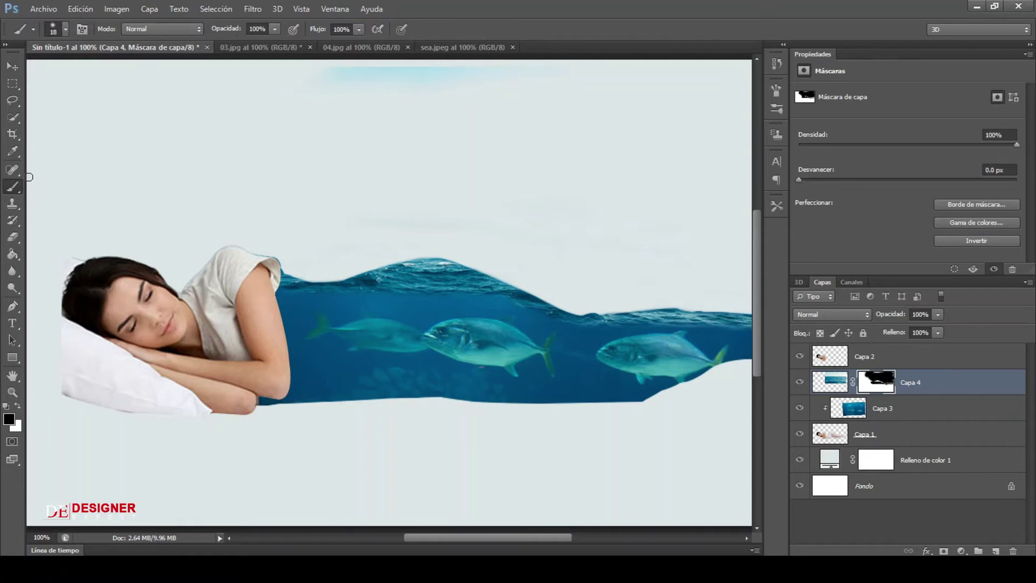
drag(240, 31, 216, 29)
drag(383, 292, 404, 294)
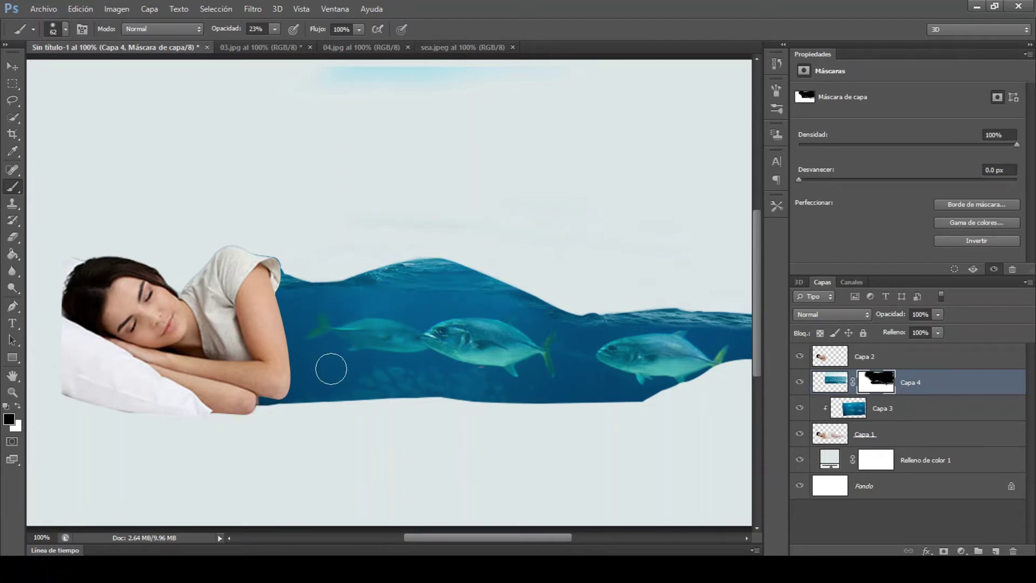
drag(456, 537, 489, 537)
drag(425, 312, 615, 324)
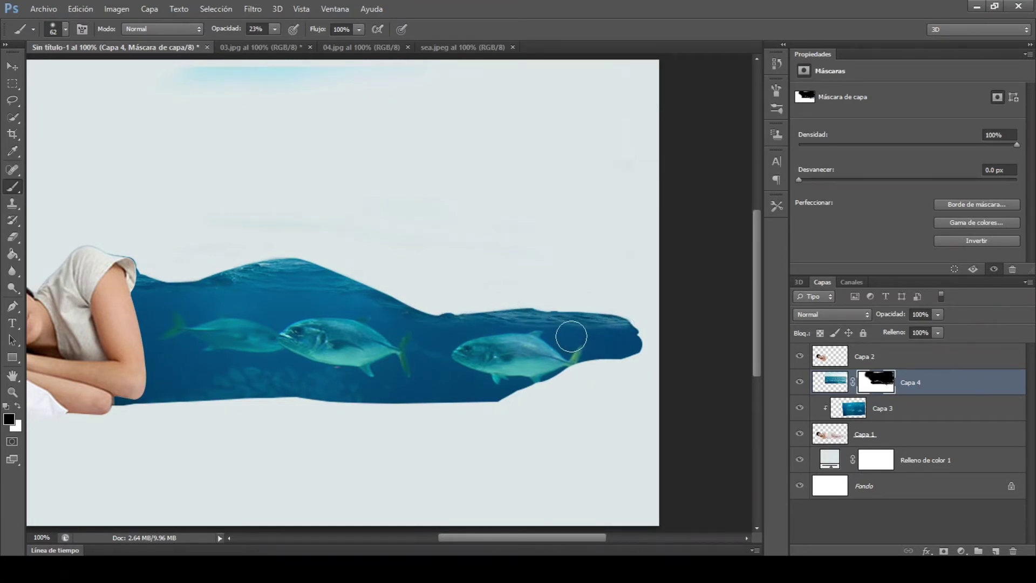
alt+right_click(479, 338)
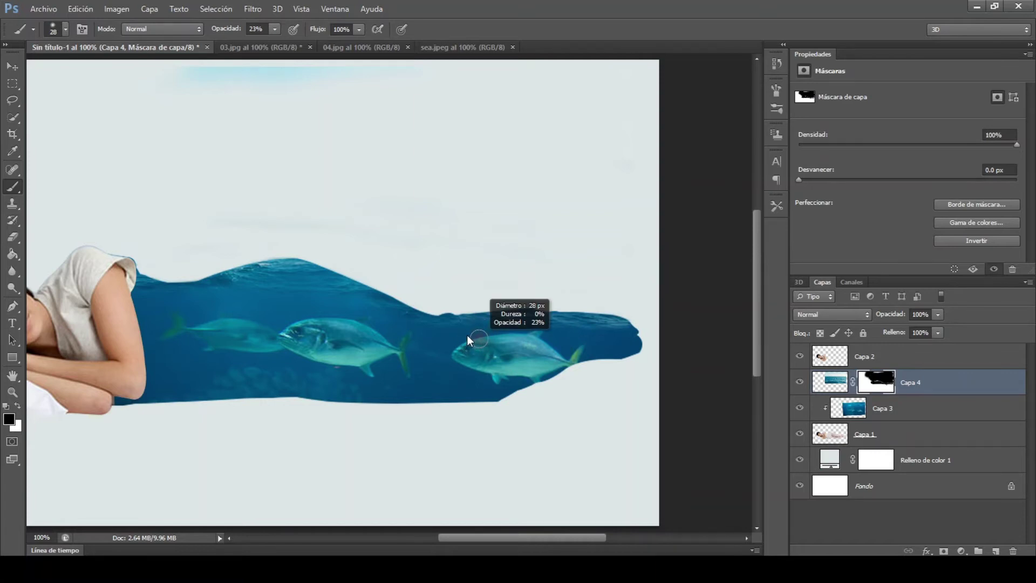
key(ctrl+plus)
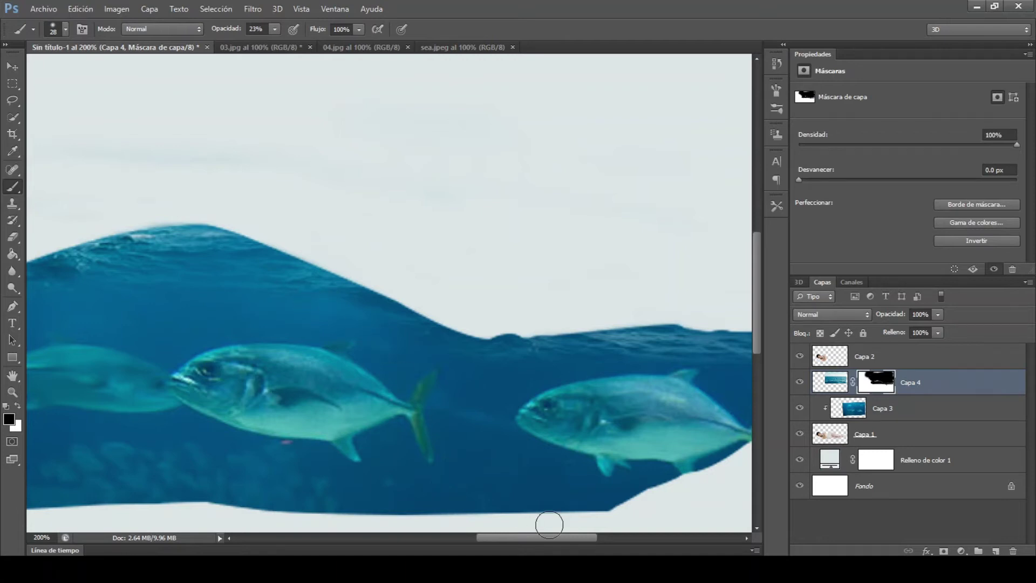
drag(554, 537, 489, 537)
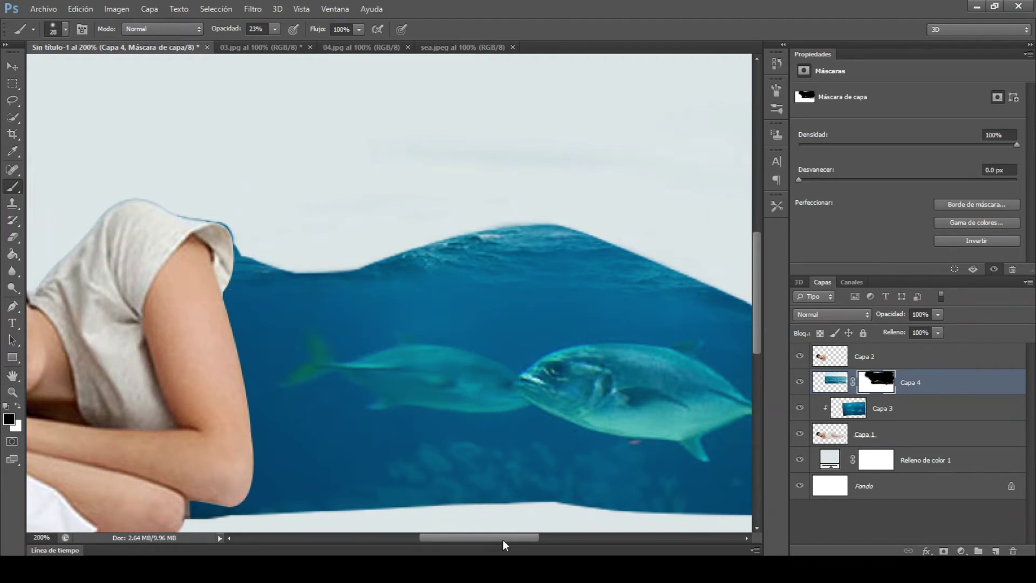
drag(503, 538, 577, 538)
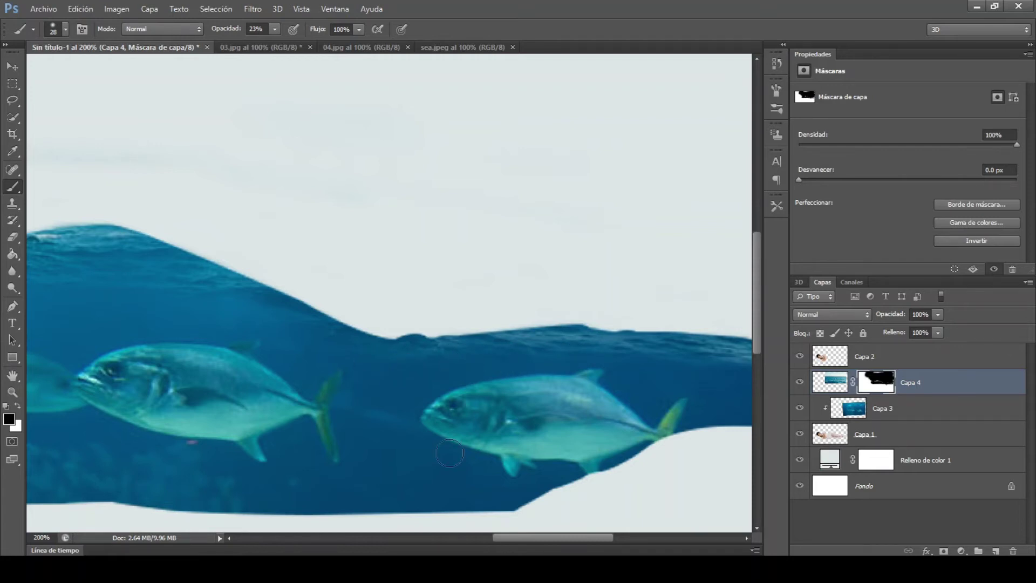
drag(510, 538, 558, 539)
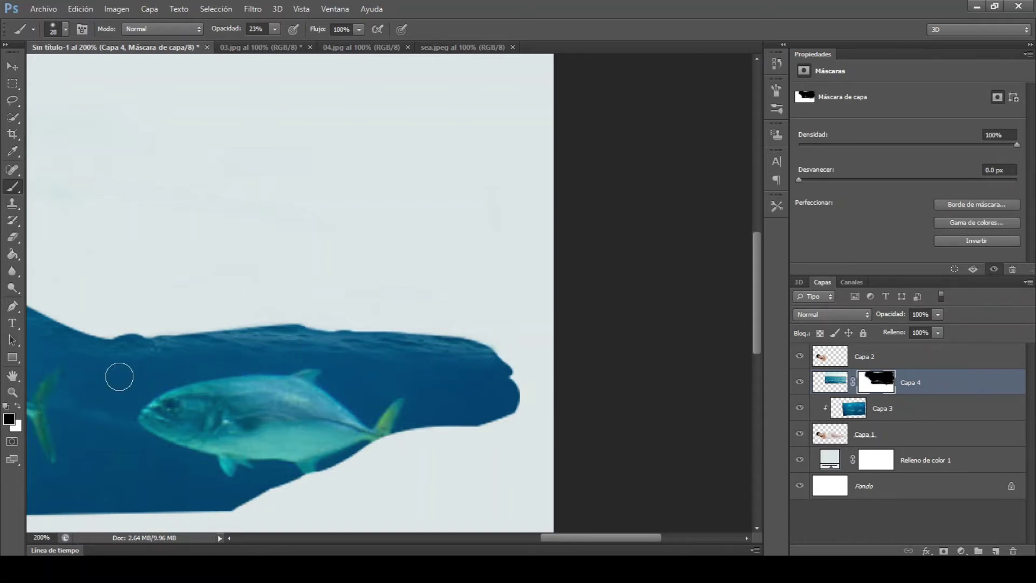
key(ctrl+0)
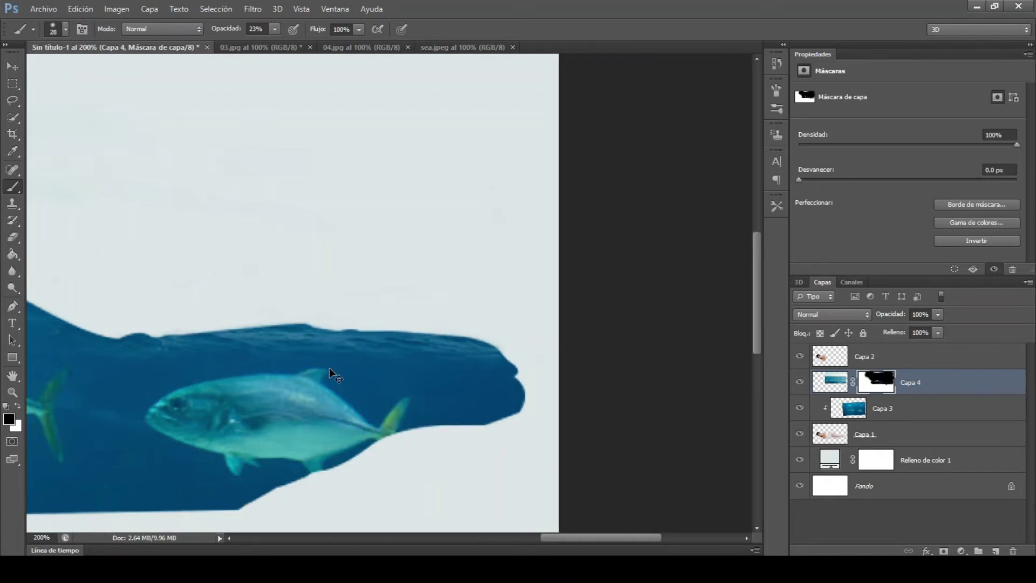
Step: Add Capa 5 clipped to Capa 3 and set the foreground colour to black
click(947, 417)
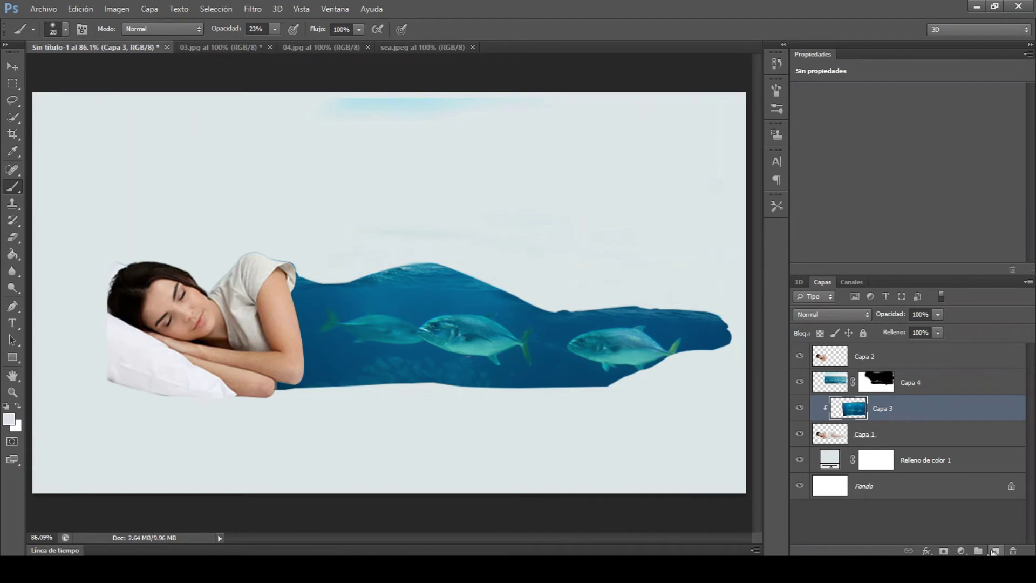
click(993, 551)
right_click(940, 412)
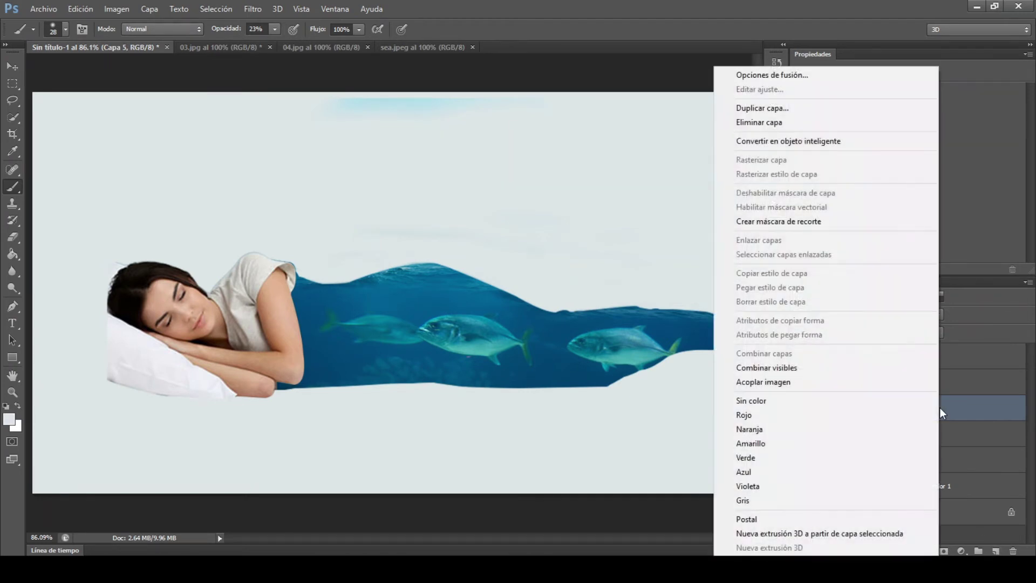
click(890, 219)
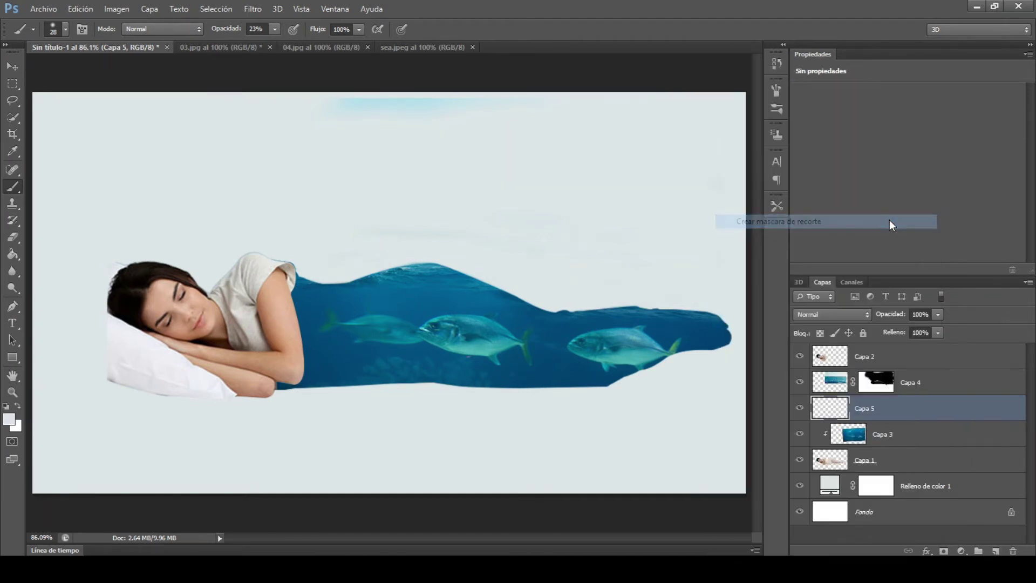
click(9, 419)
click(344, 310)
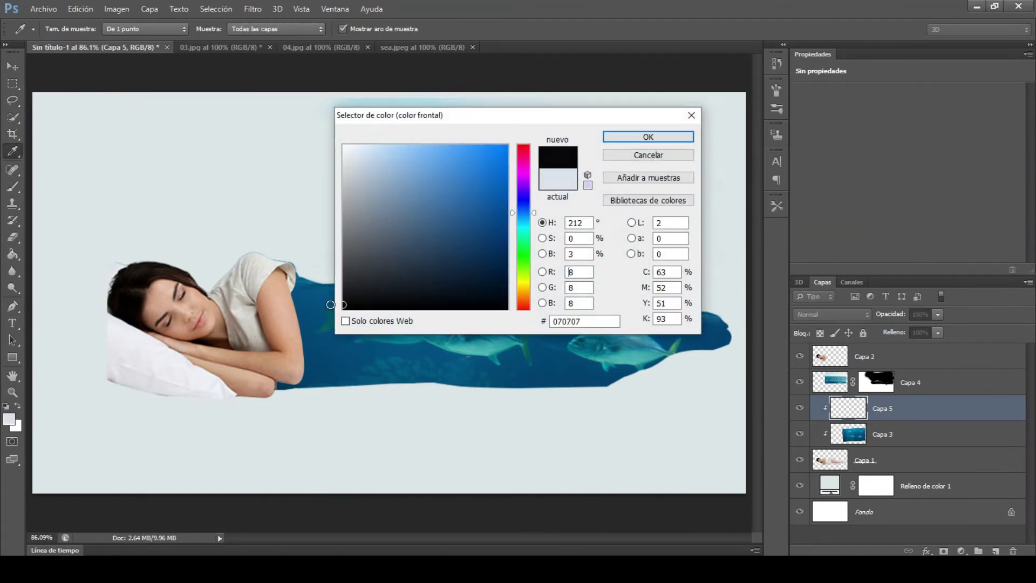
click(634, 140)
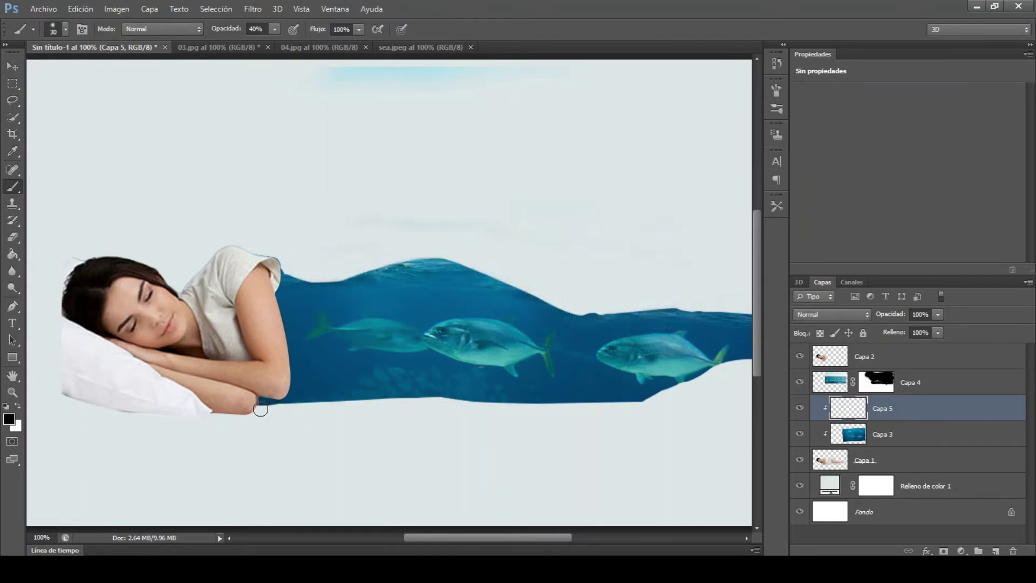
Step: Paint a 55%-opacity shadow along the sea shape's lower edge and round off the jagged right tip
drag(303, 405, 336, 405)
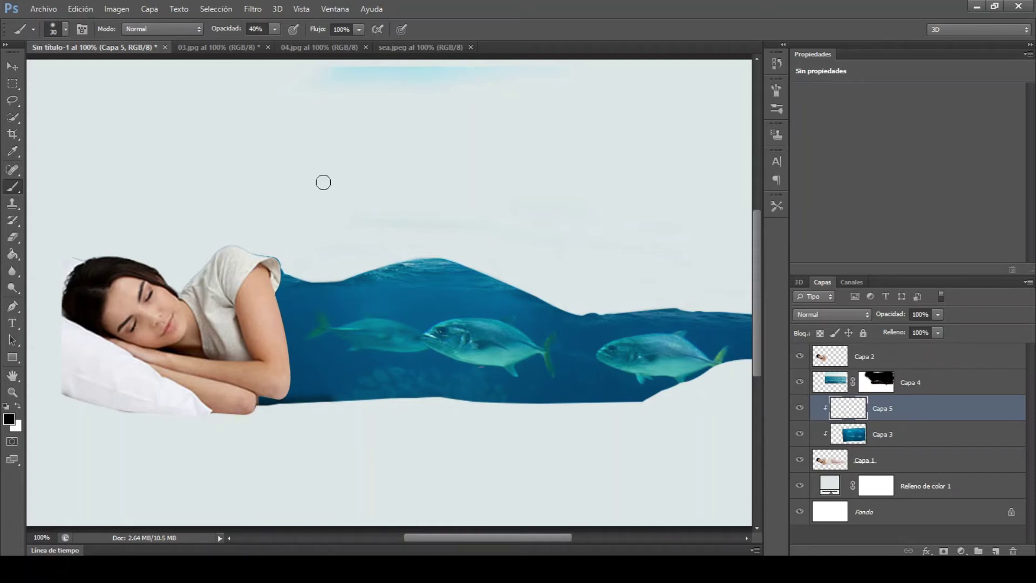
drag(226, 33, 224, 33)
drag(503, 399, 599, 410)
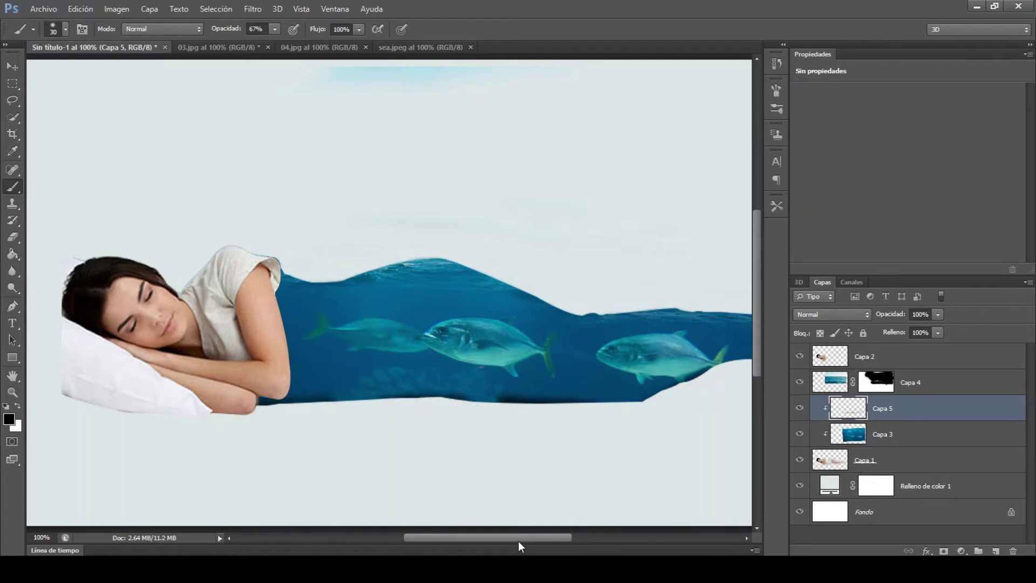
drag(518, 541, 575, 540)
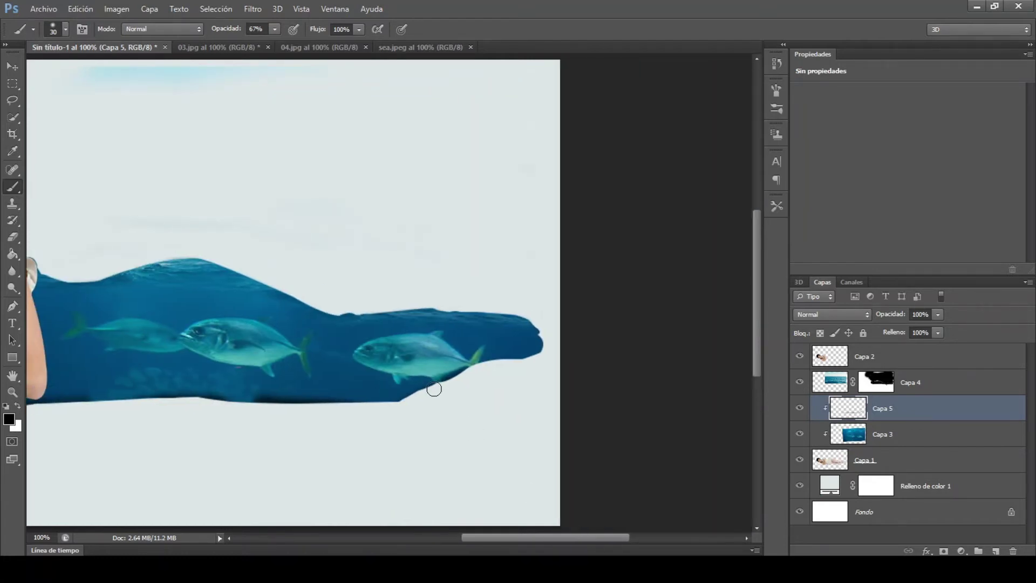
drag(473, 371, 548, 349)
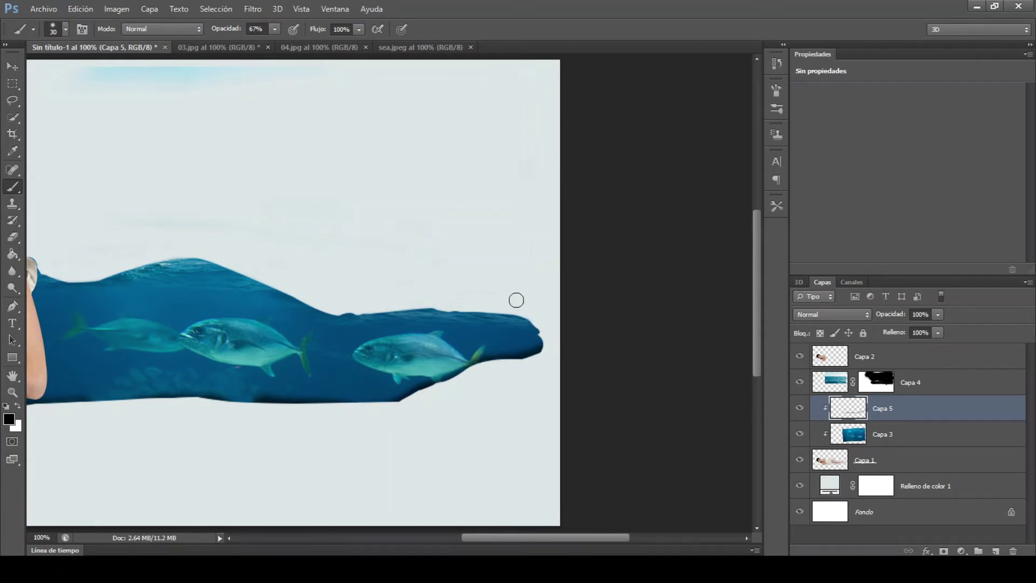
mouse_move(525, 313)
mouse_down()
mouse_move(556, 347)
mouse_move(539, 343)
mouse_up()
drag(536, 324, 546, 356)
drag(529, 539, 483, 538)
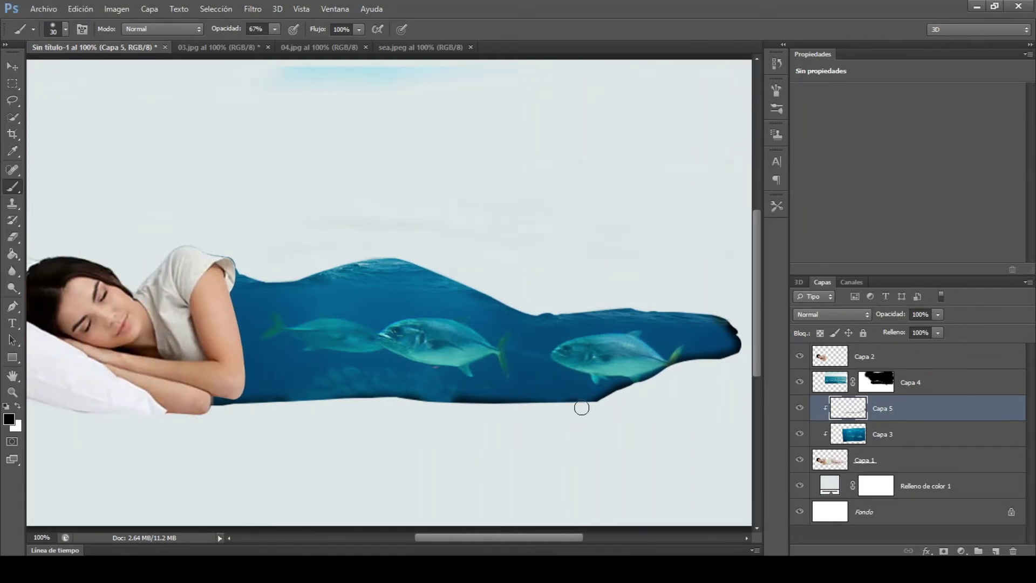
mouse_move(388, 396)
mouse_down()
mouse_move(343, 401)
mouse_move(331, 412)
mouse_move(201, 411)
mouse_up()
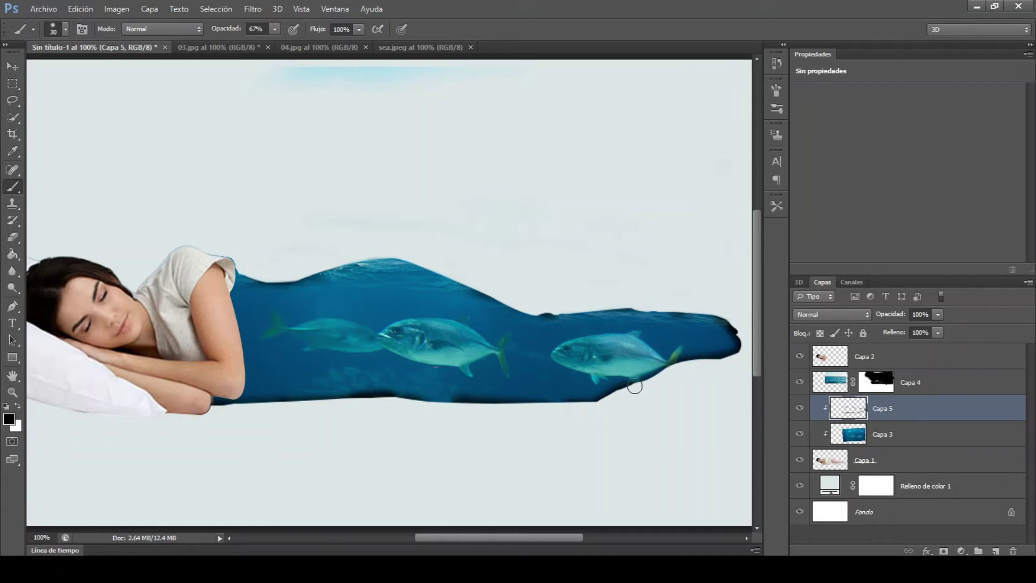
Step: Shade the middle of the lower edge further, varying the brush between 36 and 76 px
drag(620, 397, 627, 400)
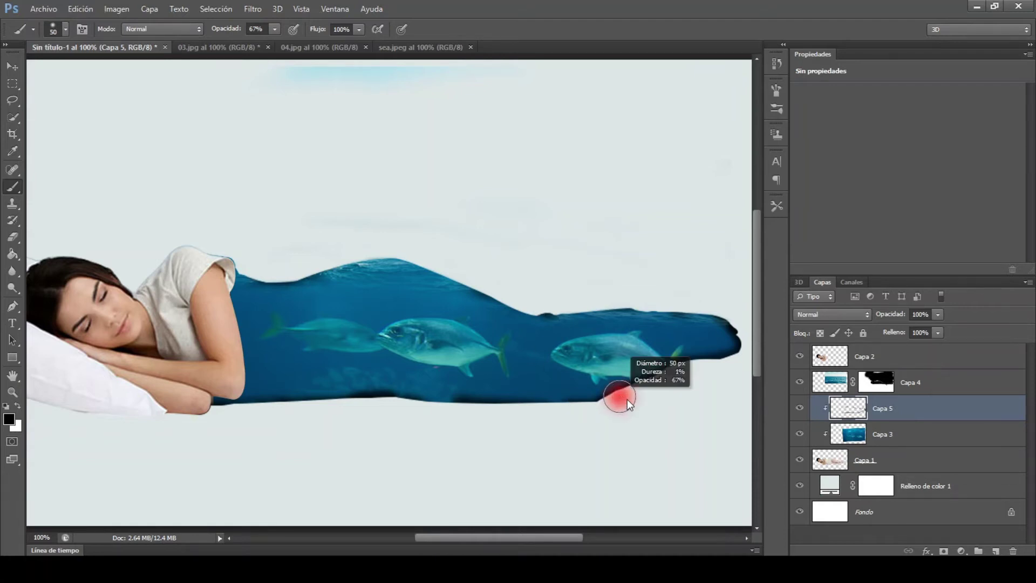
mouse_move(294, 398)
mouse_down()
mouse_move(266, 405)
mouse_move(303, 411)
mouse_up()
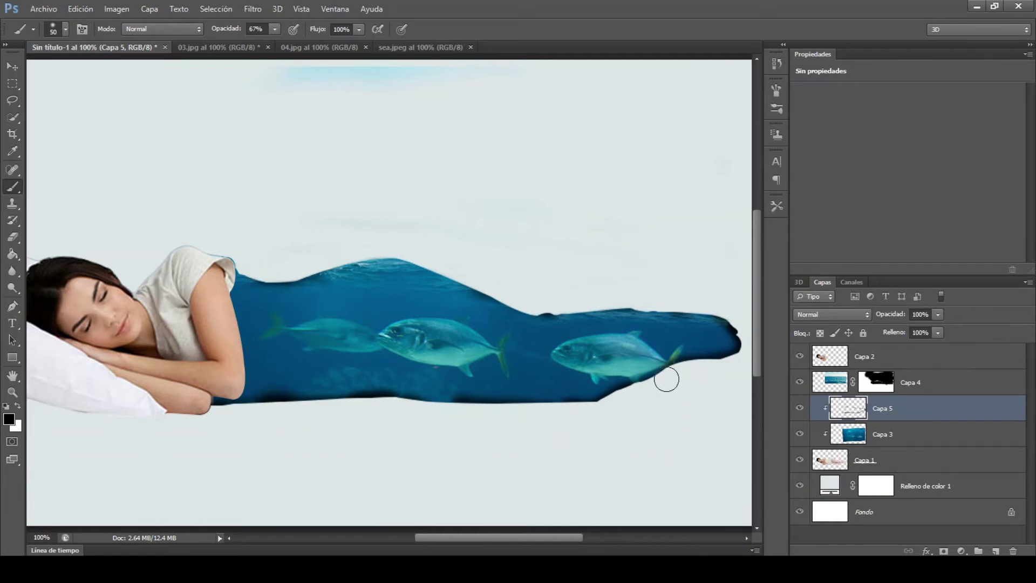
drag(655, 384, 646, 383)
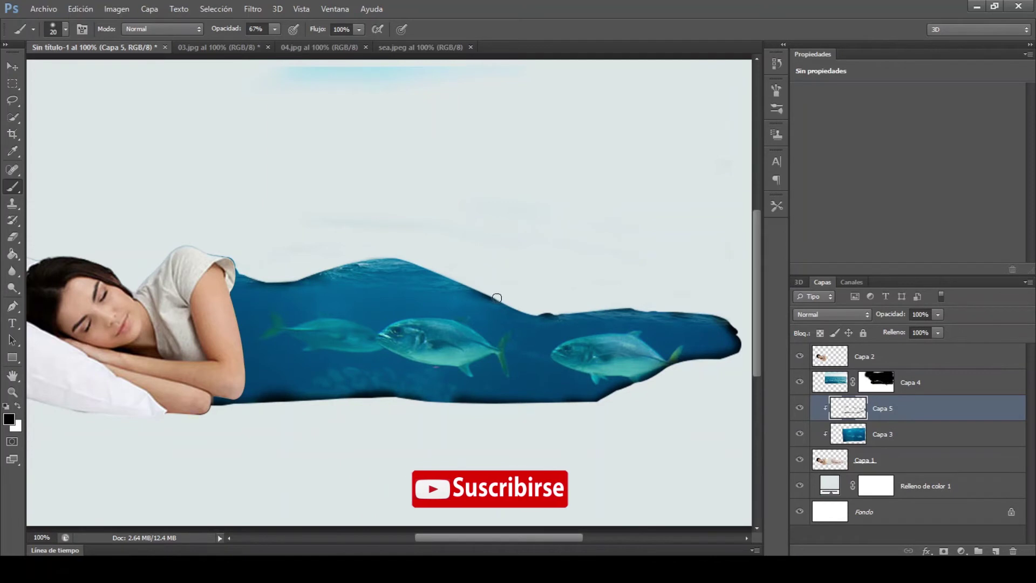
drag(553, 294, 672, 301)
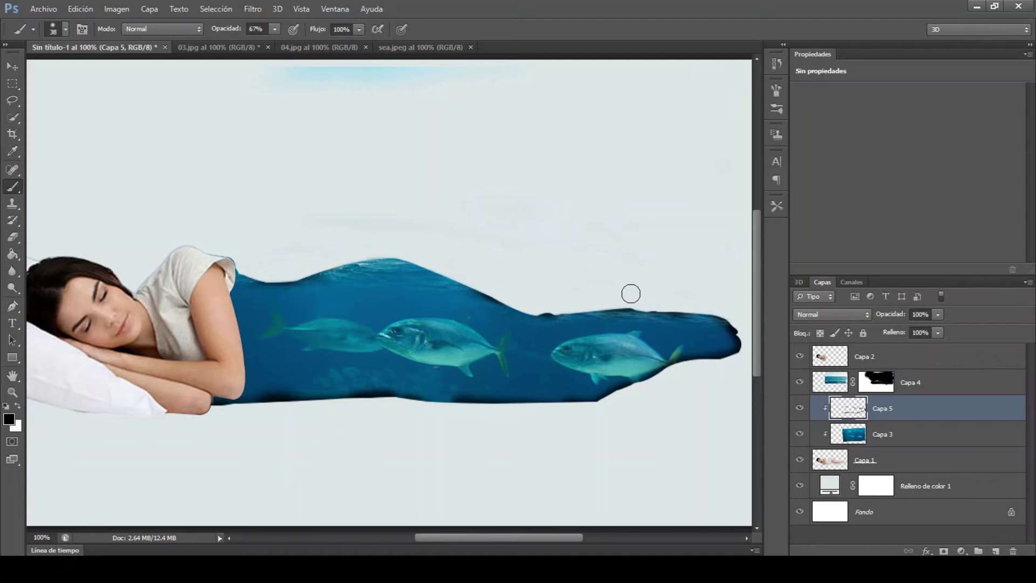
mouse_move(351, 254)
mouse_down()
mouse_move(324, 265)
mouse_move(263, 258)
mouse_up()
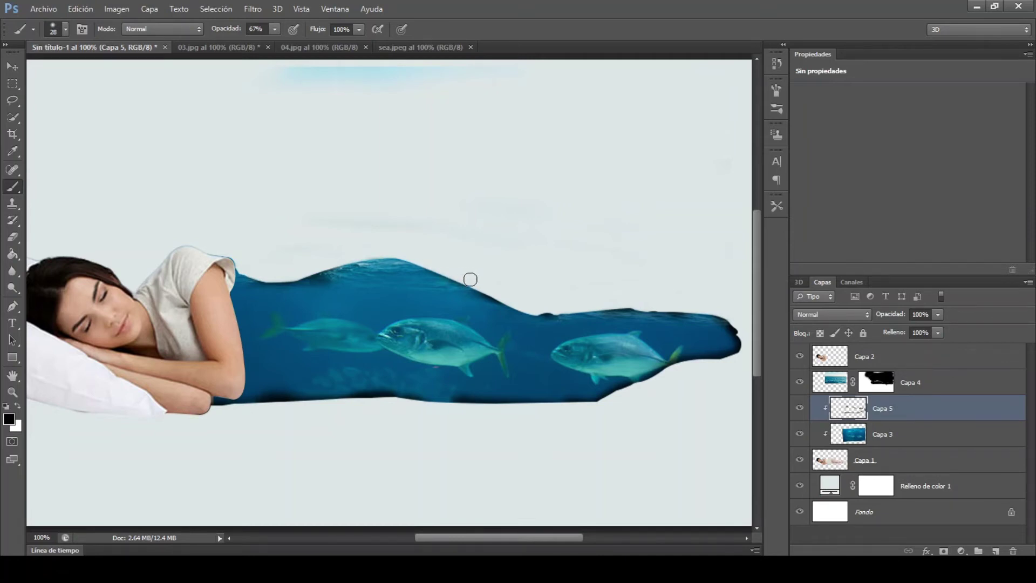
click(12, 66)
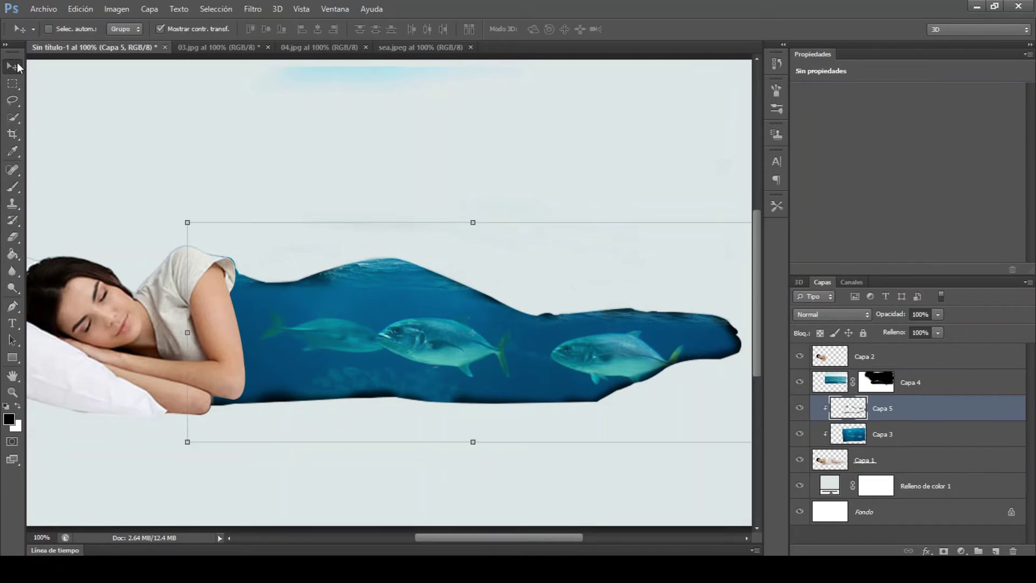
Step: Open boat.png and draw a loose lasso selection around the sailboat
click(44, 8)
click(57, 35)
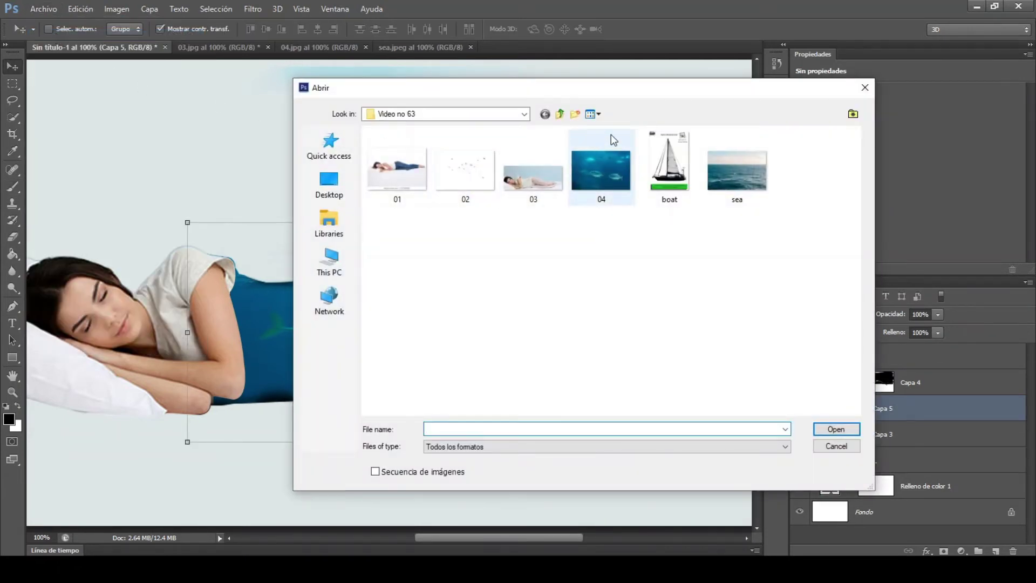
double_click(674, 157)
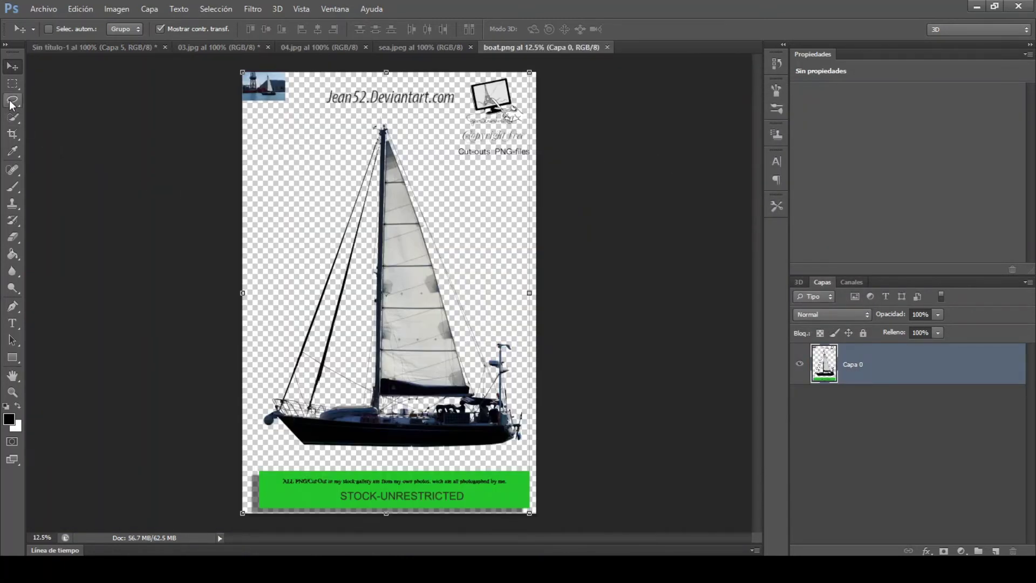
click(11, 103)
mouse_move(371, 116)
mouse_down()
mouse_move(308, 456)
mouse_move(519, 456)
mouse_move(534, 410)
mouse_move(506, 306)
mouse_move(426, 162)
mouse_move(371, 115)
mouse_up()
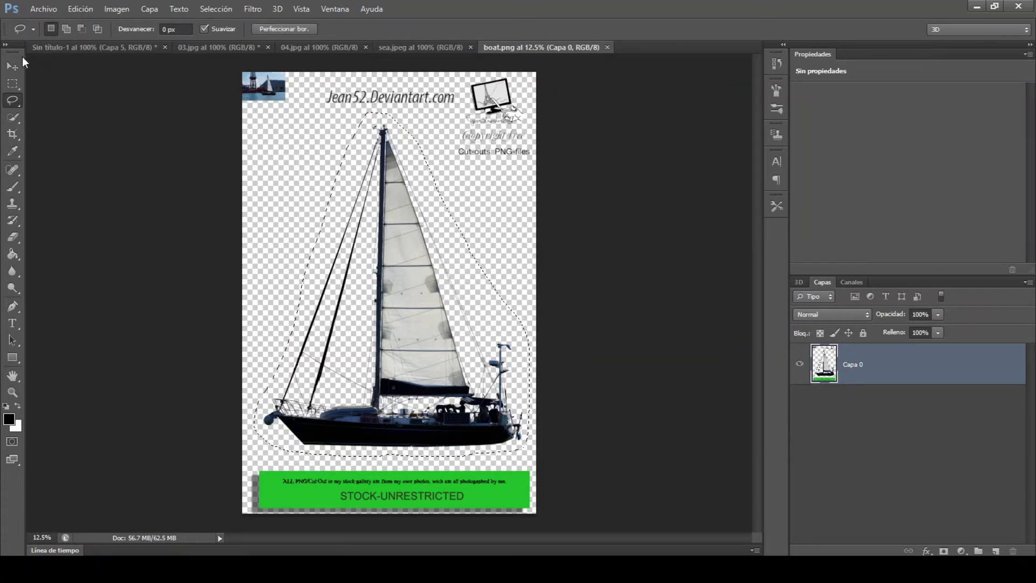
click(12, 66)
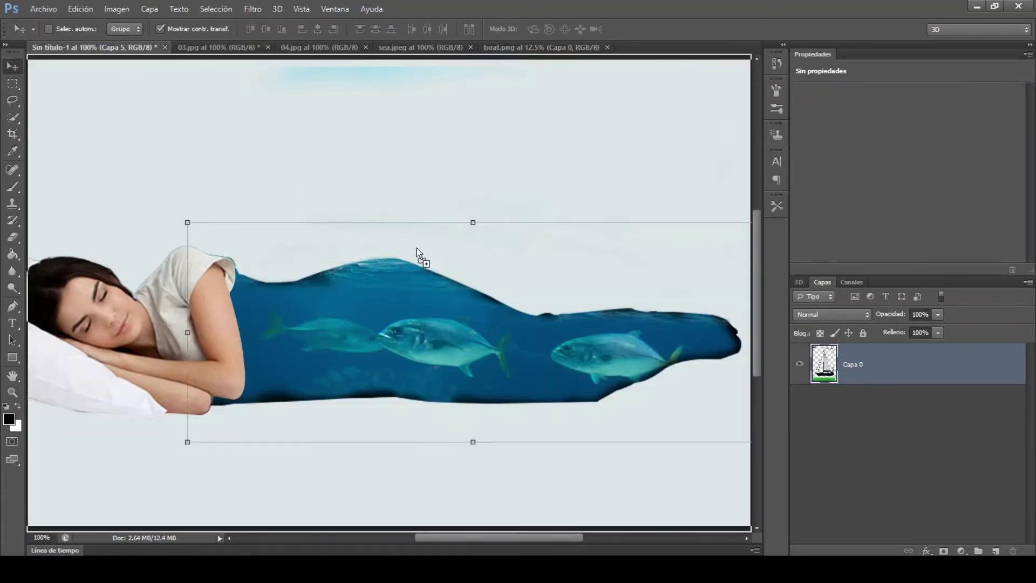
Step: Bring the sailboat into the composite, shrink it to about 12% and place it on the wave
drag(102, 39, 417, 248)
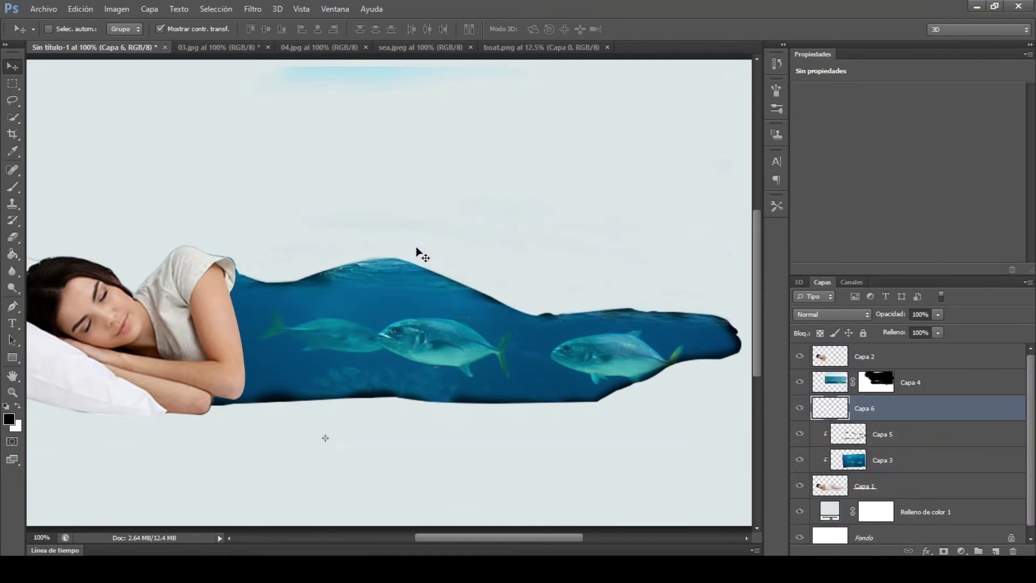
key(ctrl+minus)
key(ctrl+minus)
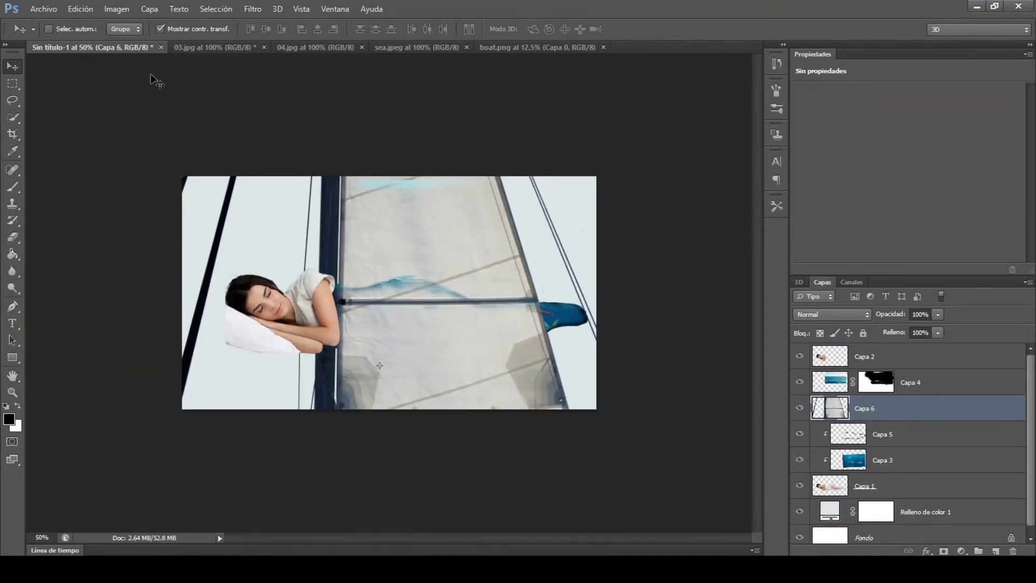
click(80, 8)
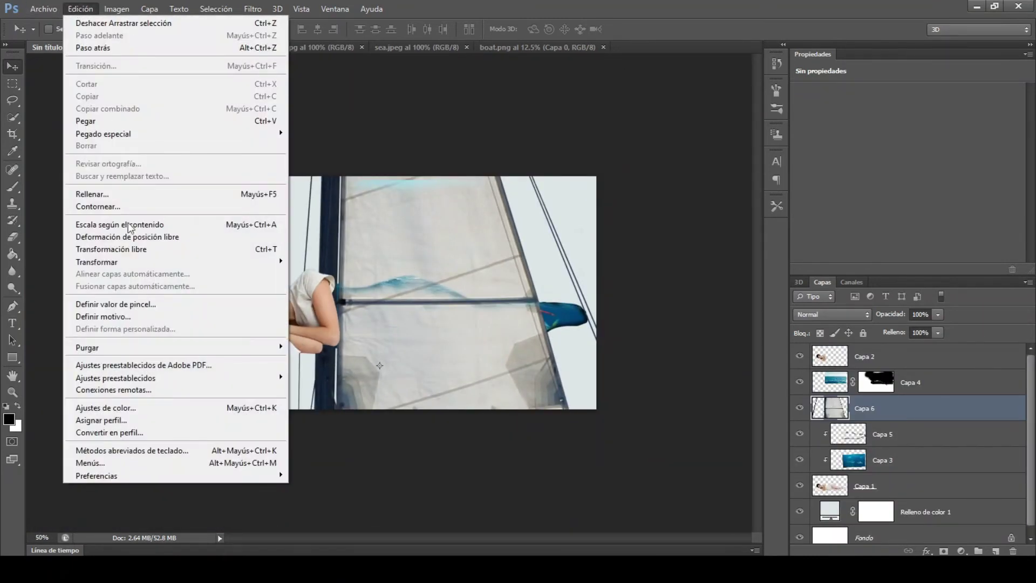
click(132, 250)
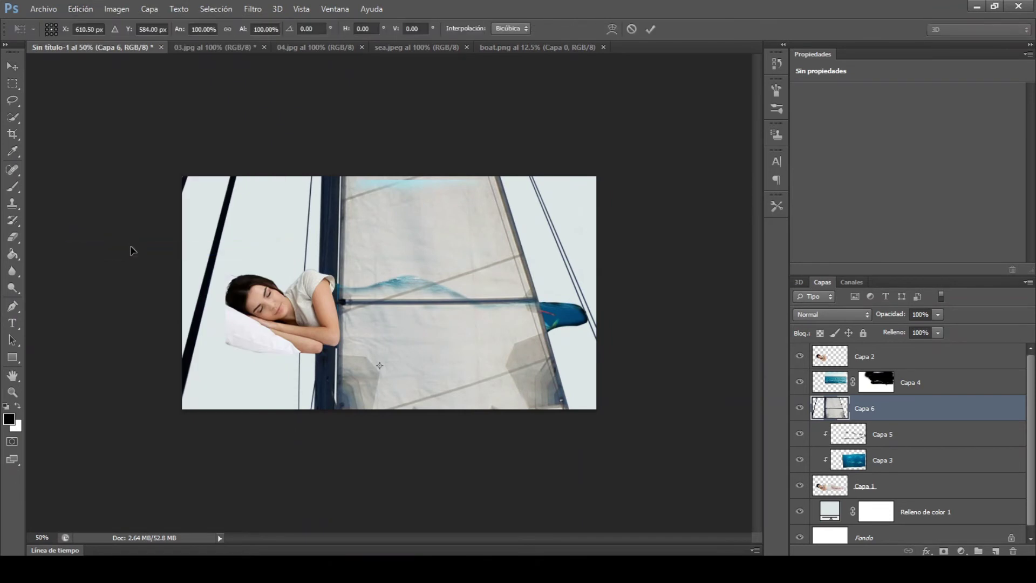
key(ctrl+minus)
key(ctrl+minus)
key(ctrl+minus)
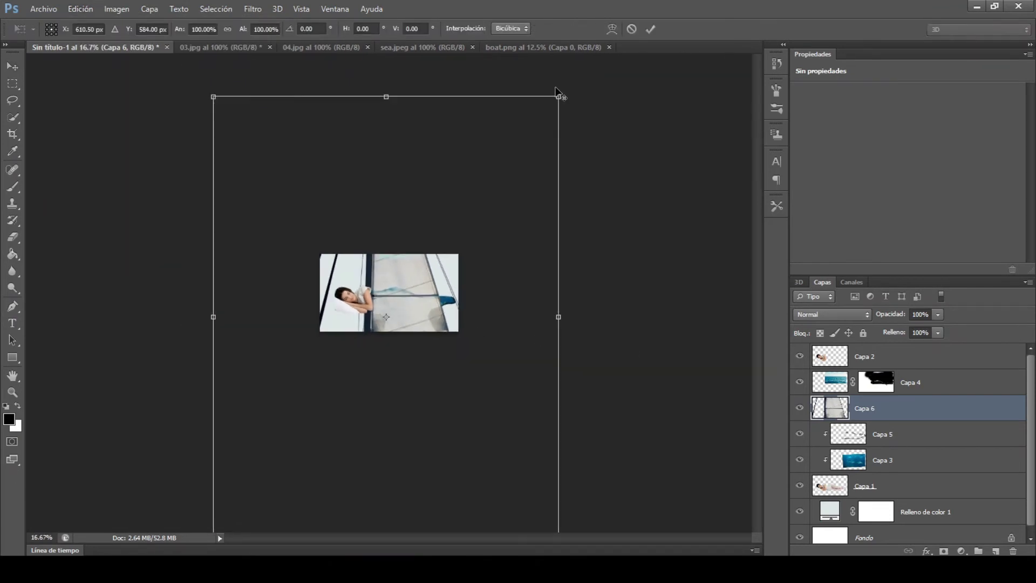
drag(559, 96, 408, 295)
key(ctrl+plus)
key(ctrl+plus)
key(ctrl+plus)
key(ctrl+plus)
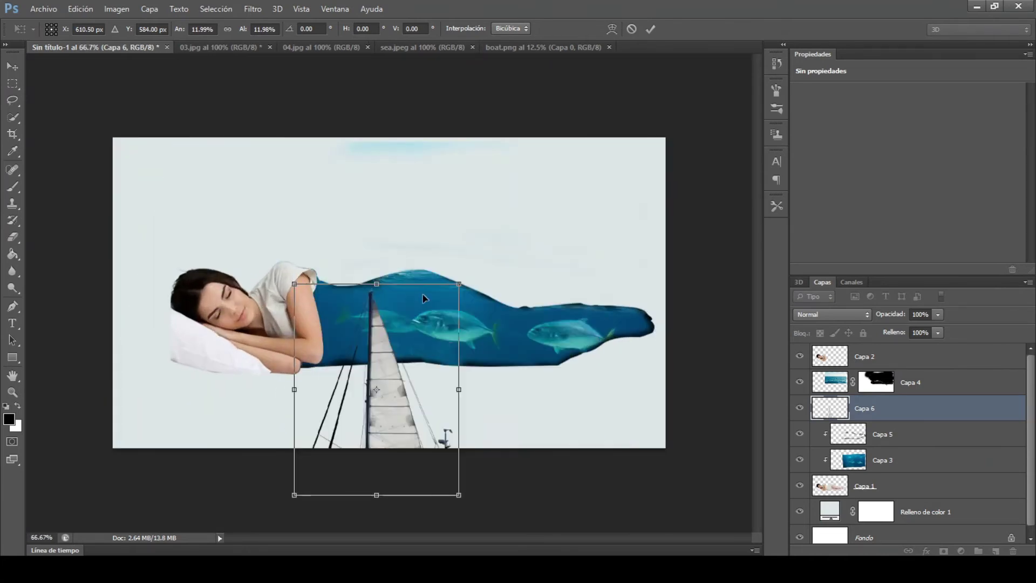
drag(459, 283, 406, 352)
drag(393, 397, 420, 247)
key(ctrl+plus)
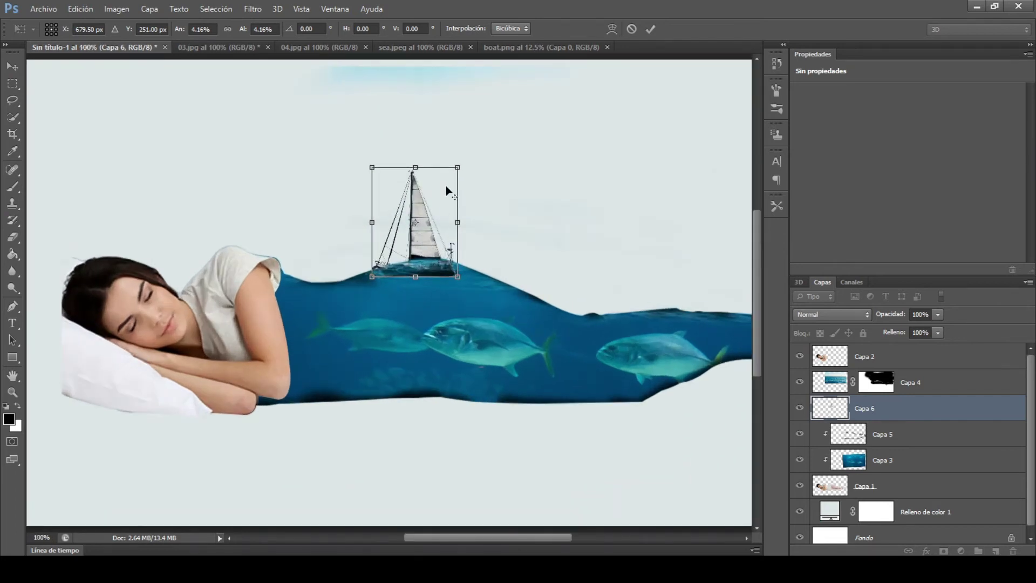
drag(457, 168, 439, 208)
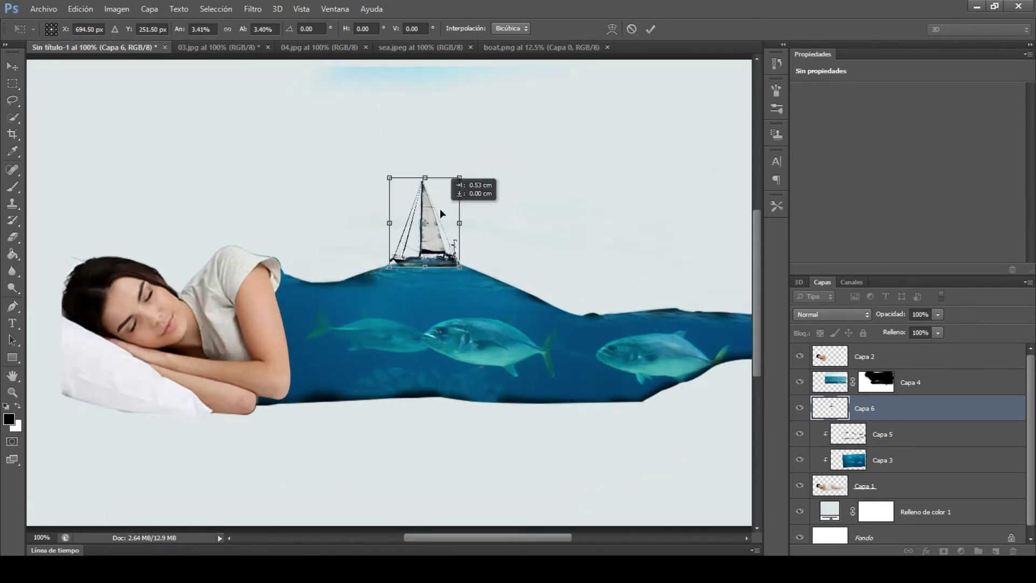
click(651, 31)
Step: Move Capa 6 to the top, scale the boat to 89.9% and tilt it slightly counter-clockwise
drag(941, 412, 942, 354)
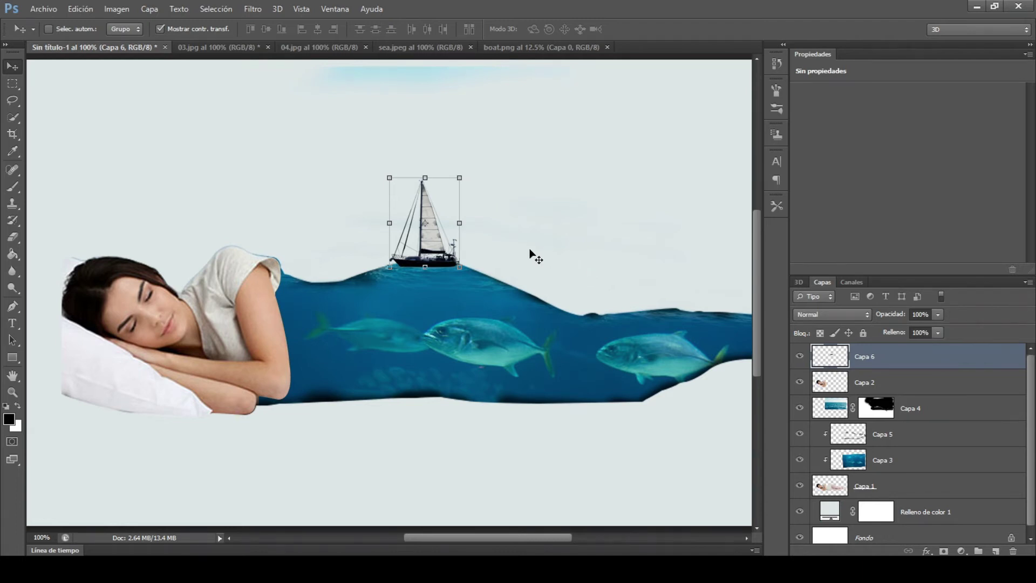
click(449, 216)
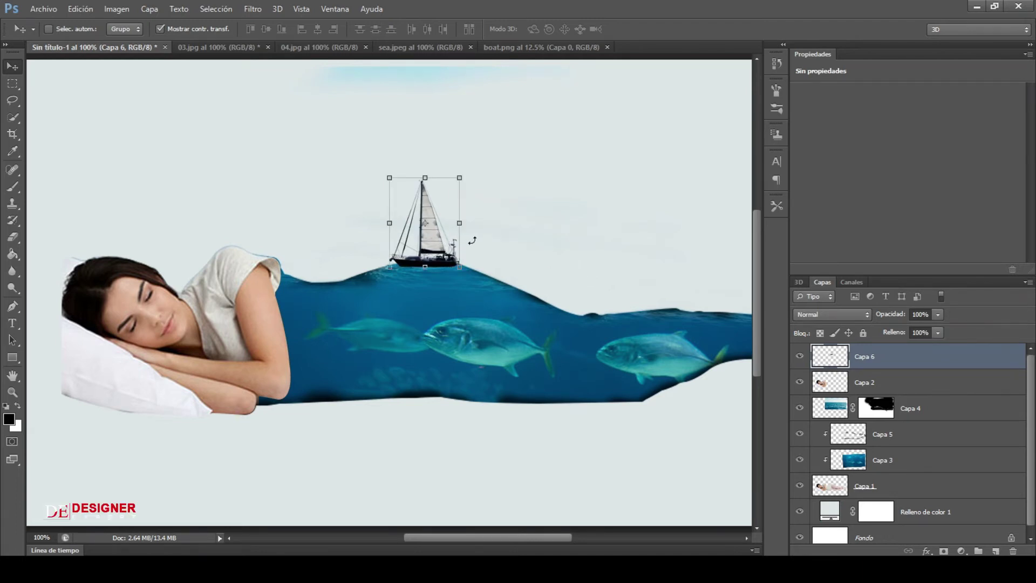
drag(460, 177, 459, 180)
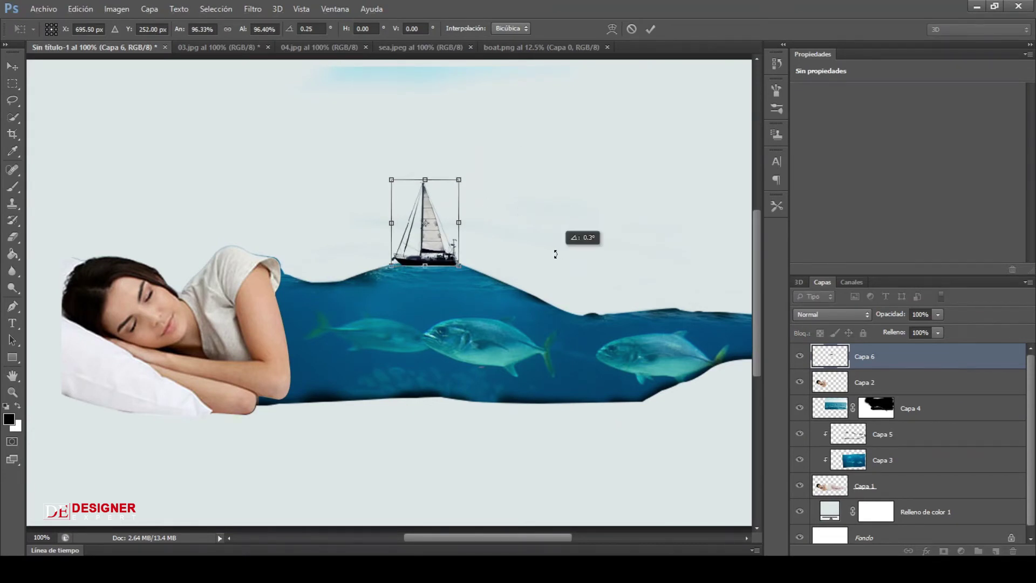
mouse_move(470, 229)
mouse_down()
mouse_move(482, 221)
mouse_move(477, 192)
mouse_up()
key(ctrl+plus)
click(654, 30)
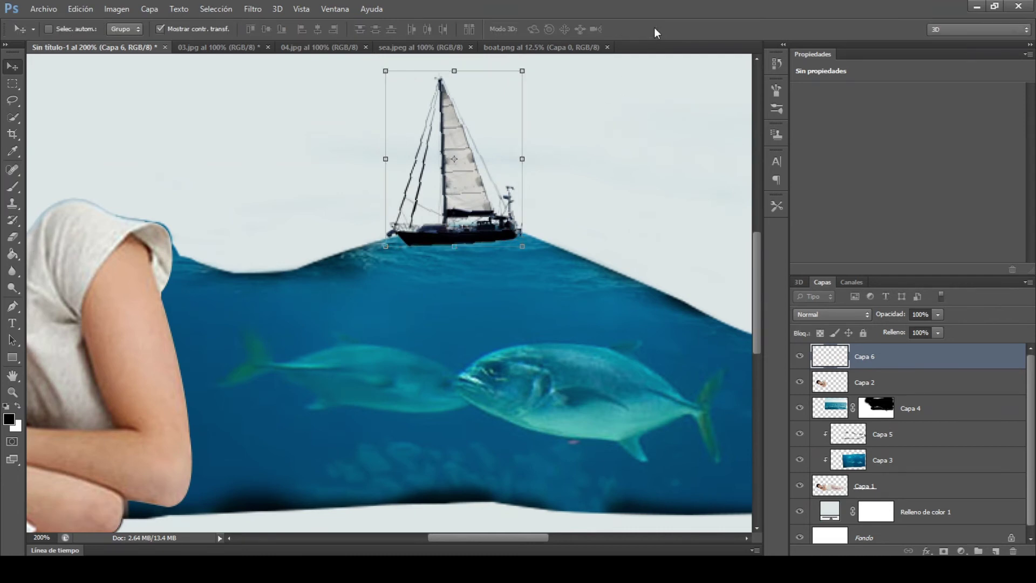
key(ctrl+minus)
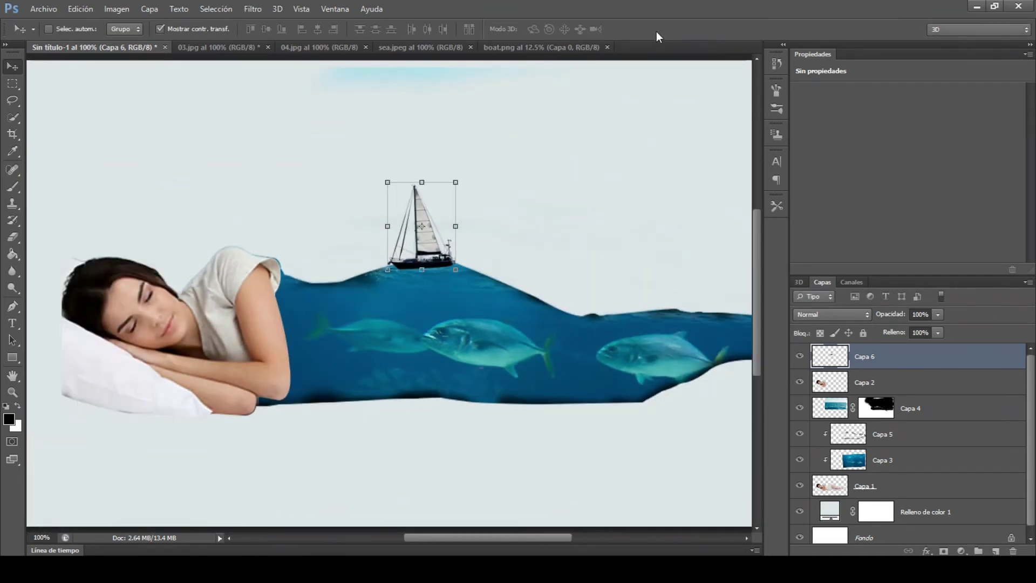
Step: Duplicate the Capa 6 sailboat layer and move the copy right onto the water
right_click(941, 351)
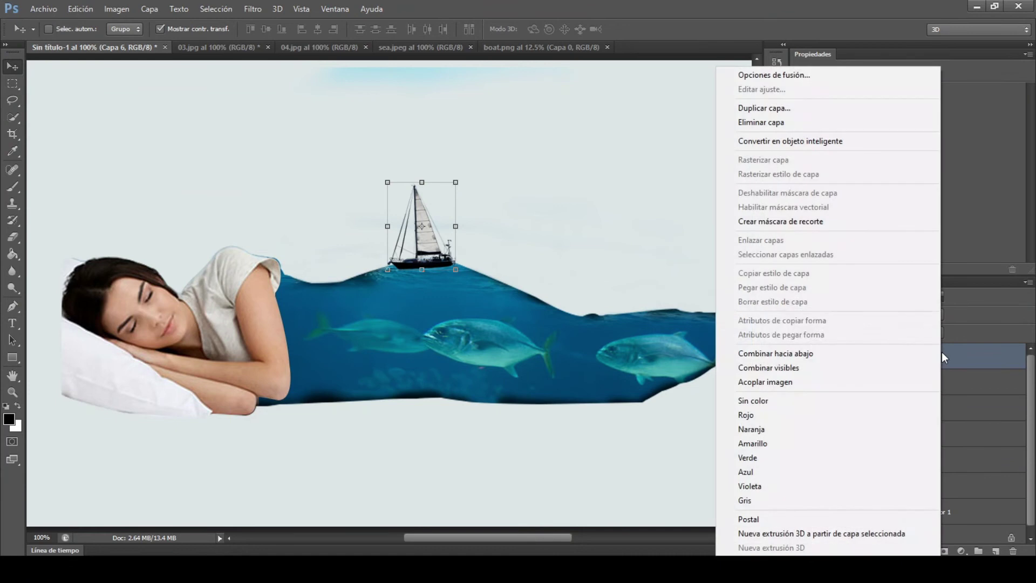
click(875, 108)
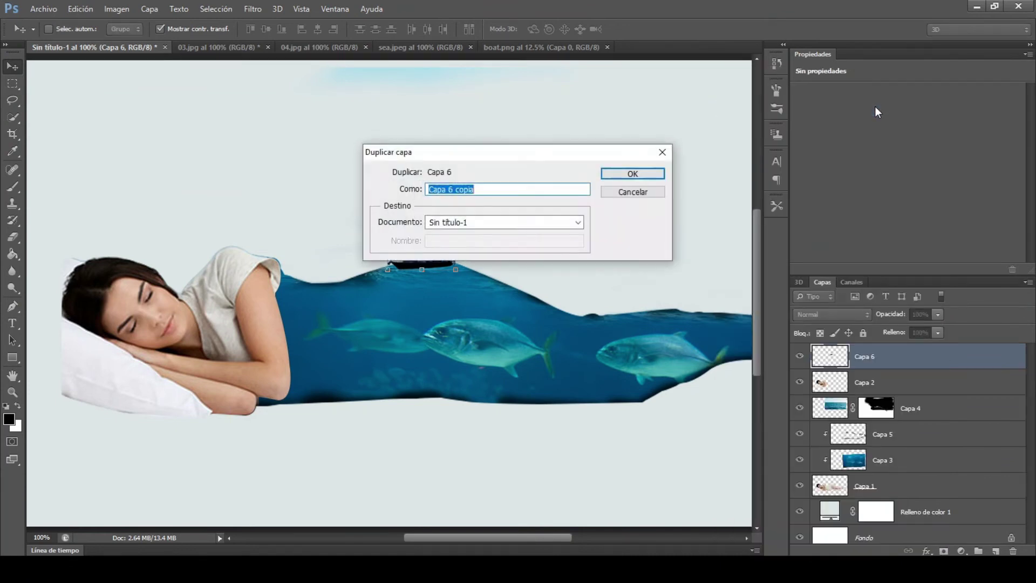
click(660, 177)
drag(444, 229, 615, 270)
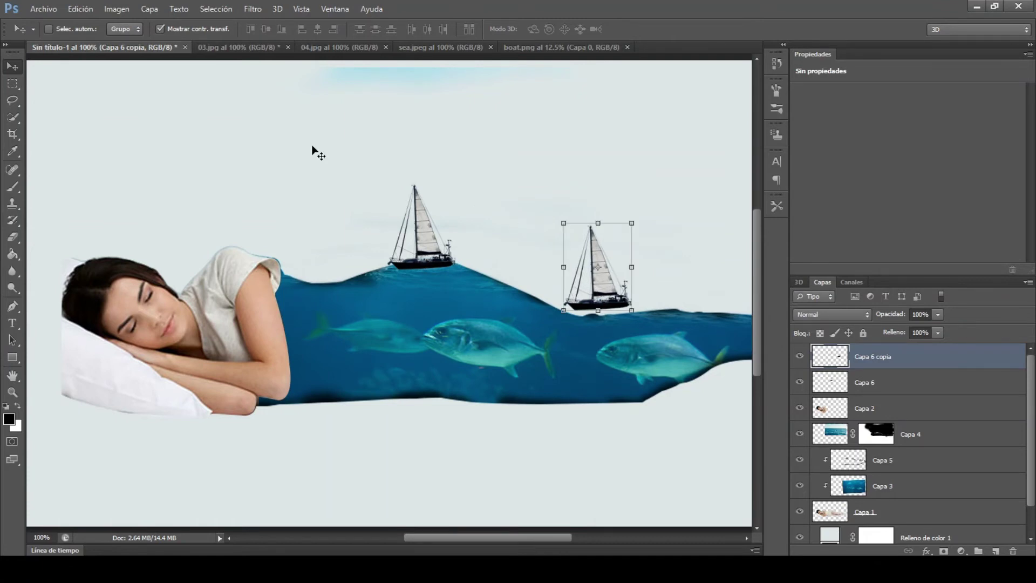
Step: Flip the copied boat horizontally, shrink and tilt it to about 80%, then view the full canvas
click(80, 8)
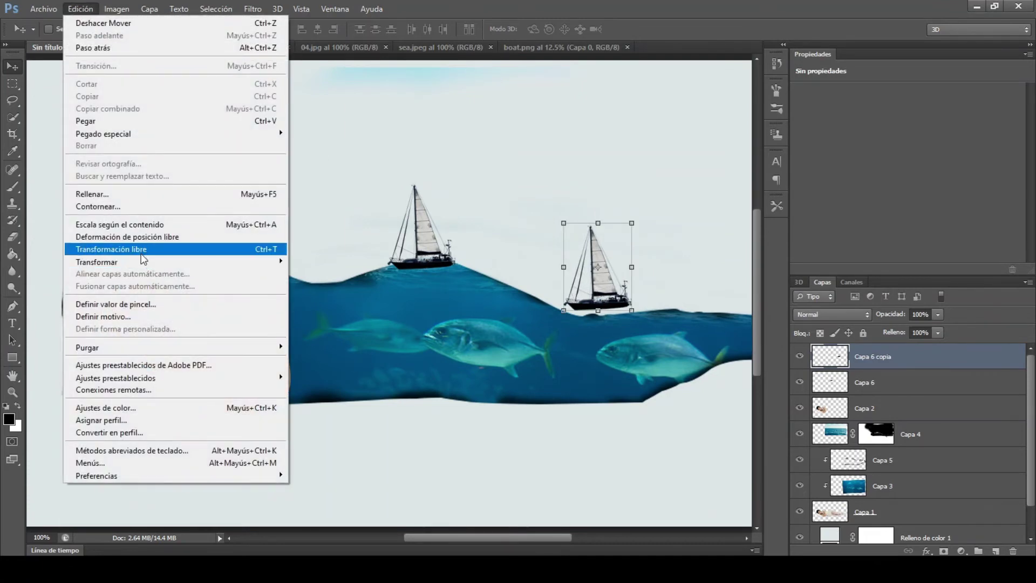
click(111, 249)
right_click(612, 249)
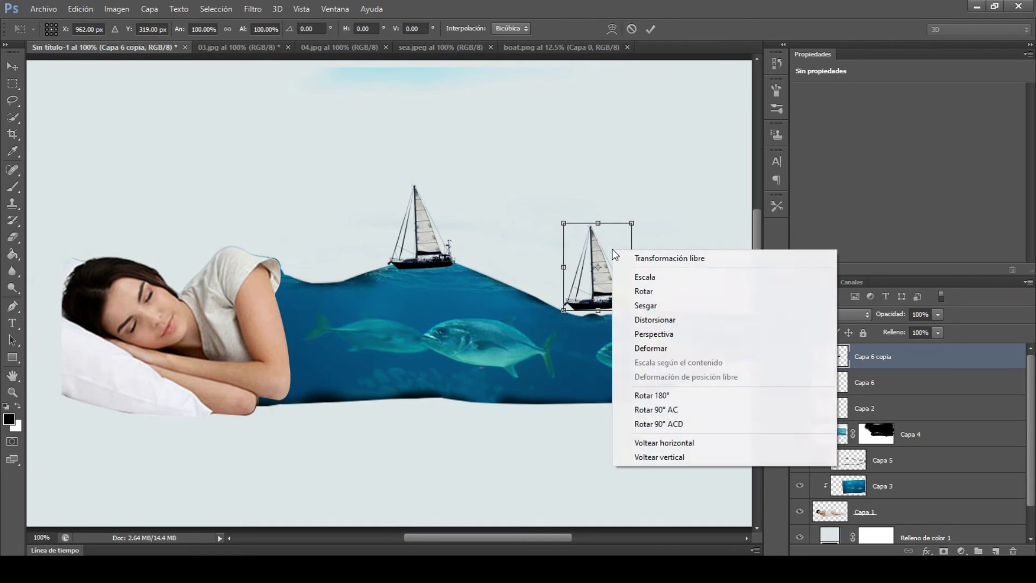
click(689, 443)
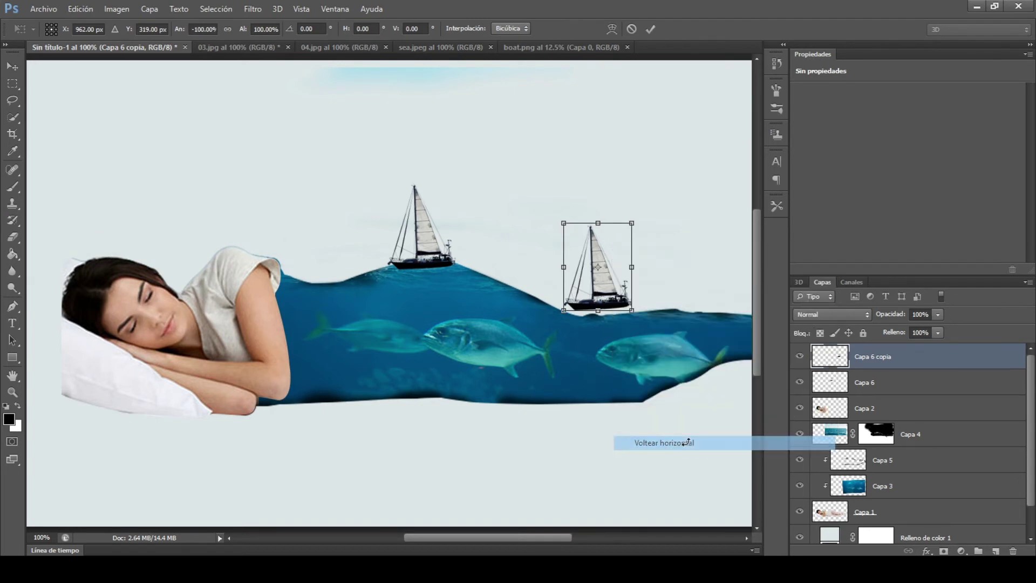
mouse_move(631, 309)
mouse_down()
mouse_move(640, 278)
mouse_move(654, 307)
mouse_up()
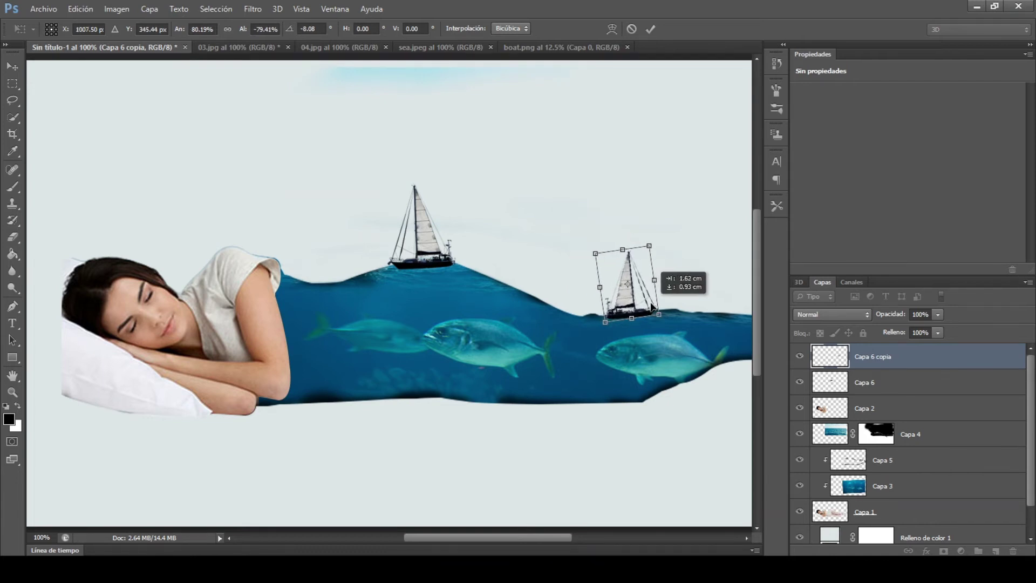
click(649, 29)
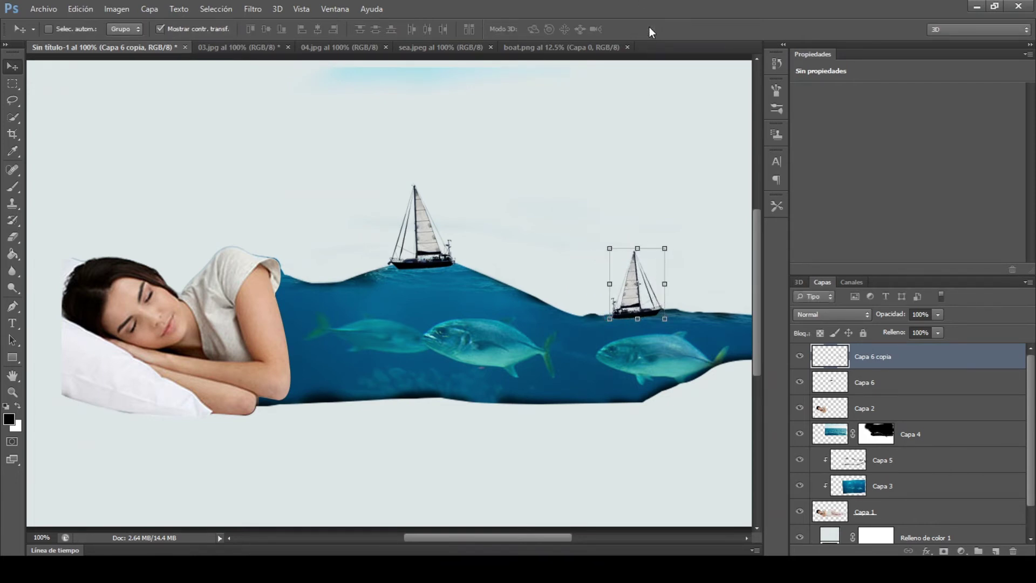
key(ctrl+0)
key(ctrl+minus)
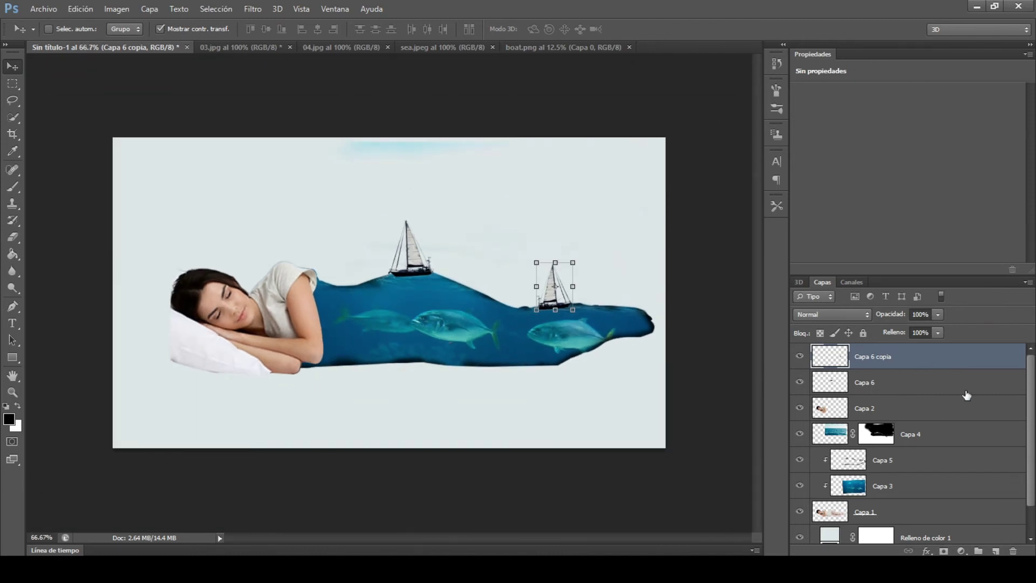
Step: Add Capa 7 above Relleno de color 1 and dab a 337 px, 100%-opacity black blob below the body
drag(1033, 428, 1033, 512)
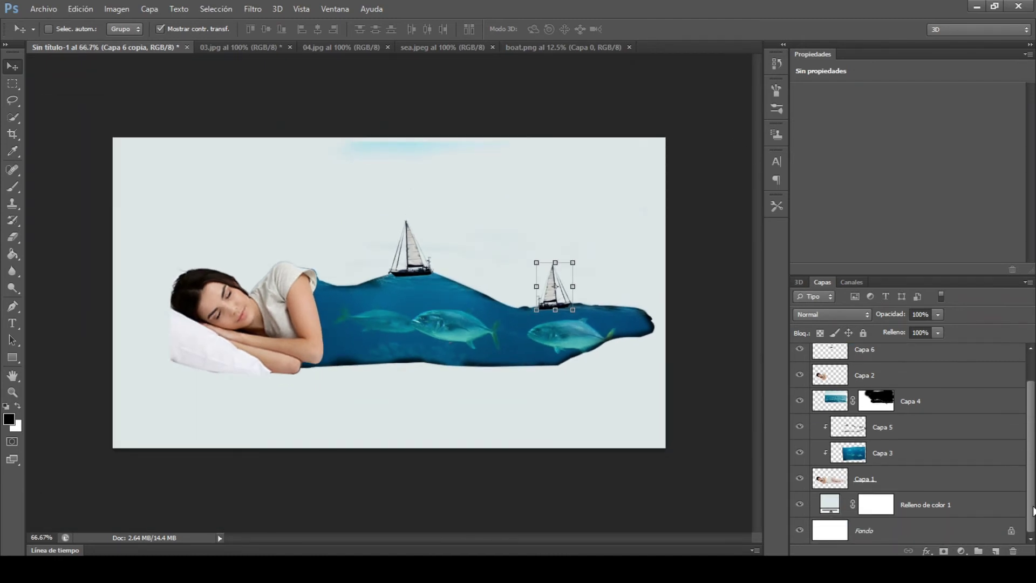
click(931, 505)
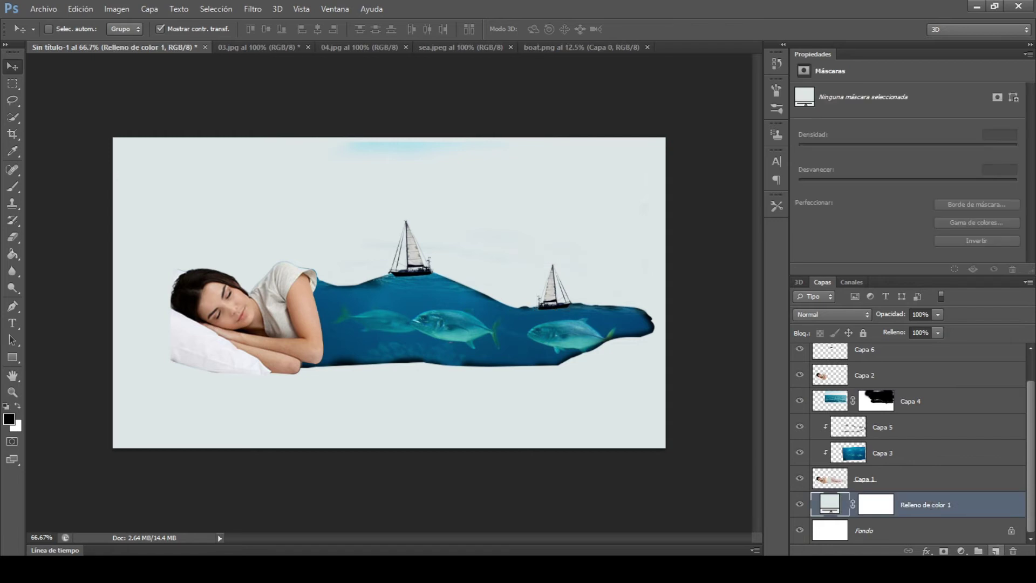
click(996, 552)
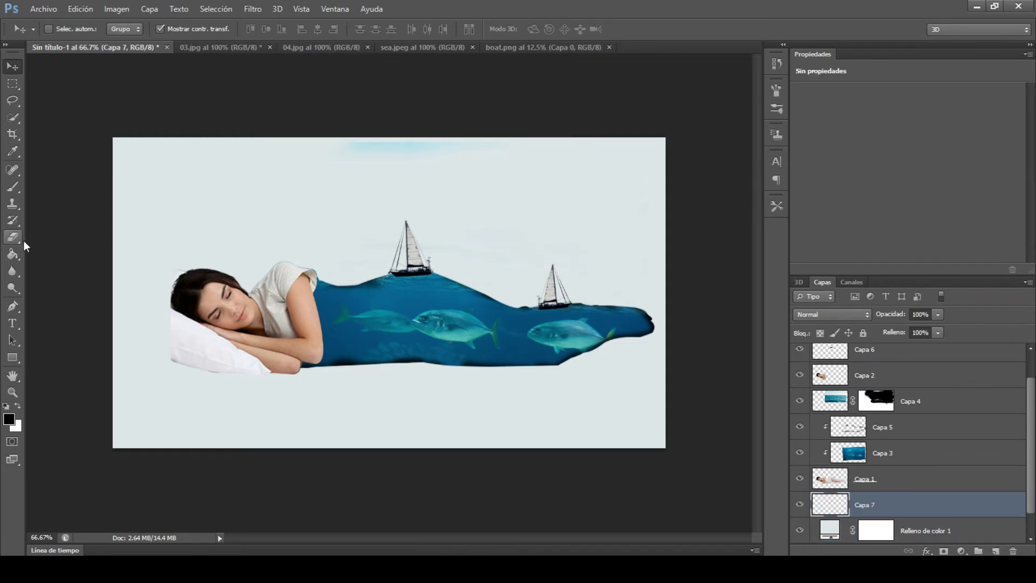
click(14, 188)
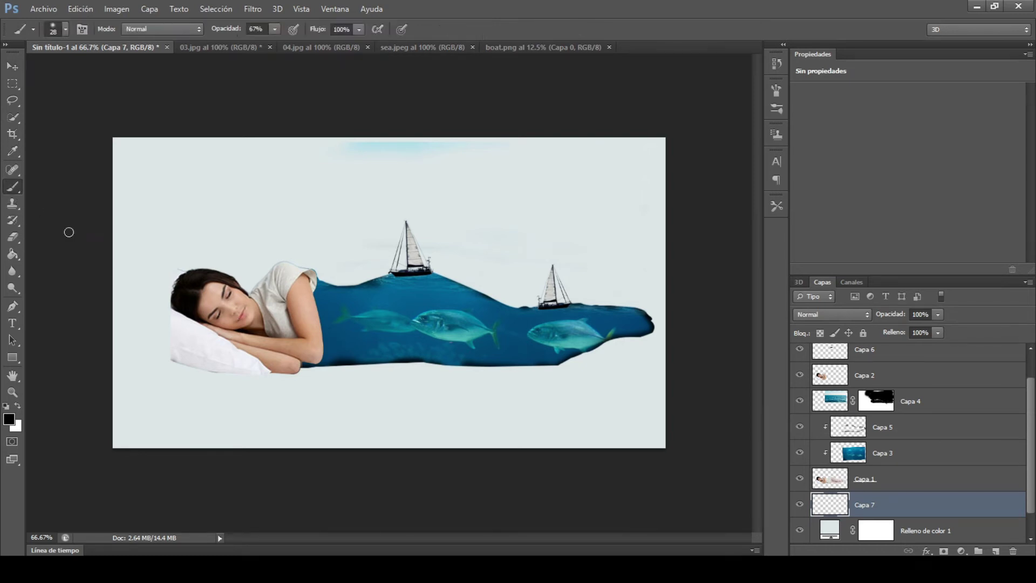
drag(365, 417, 437, 423)
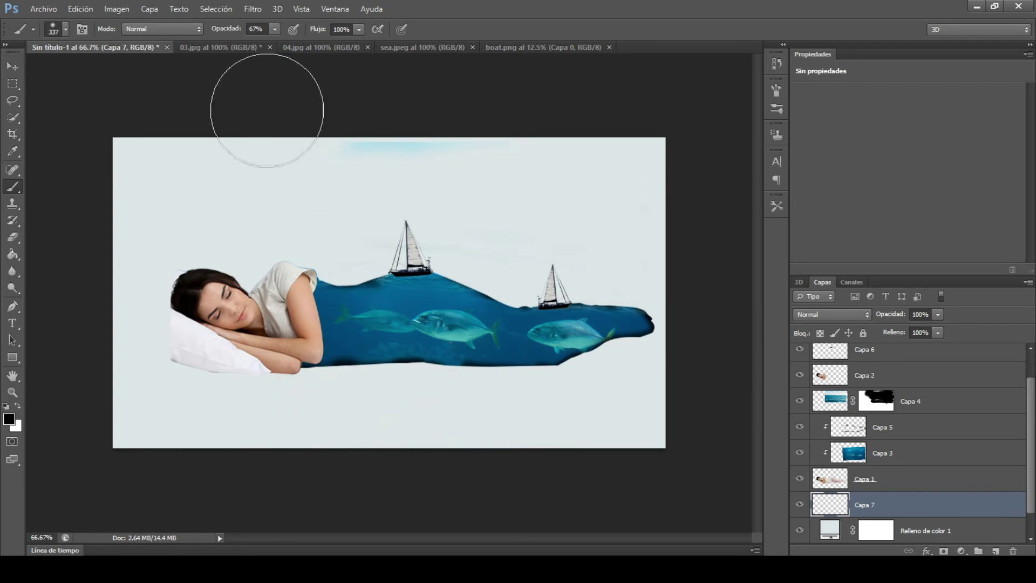
text(100)
key(Return)
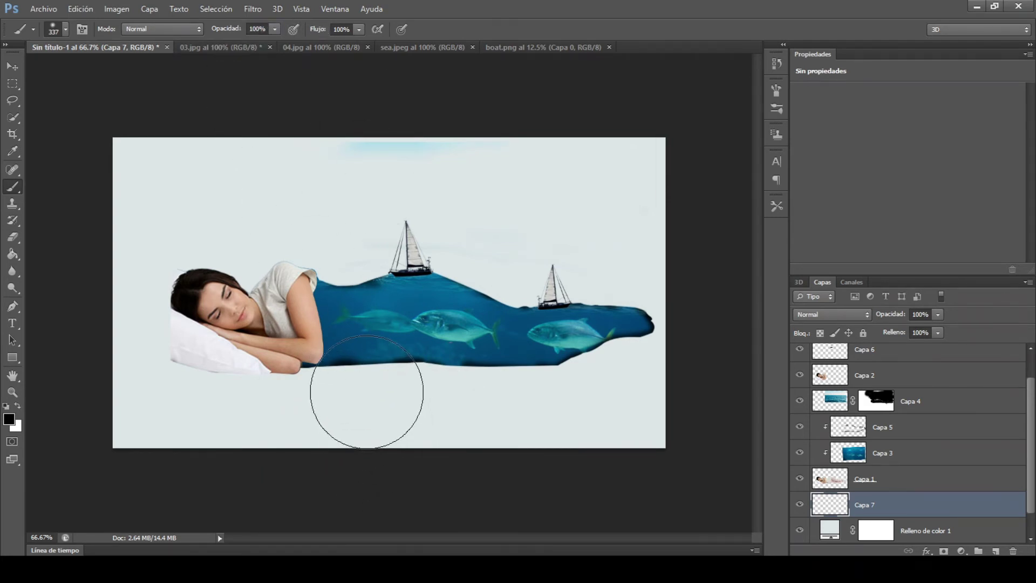
click(370, 387)
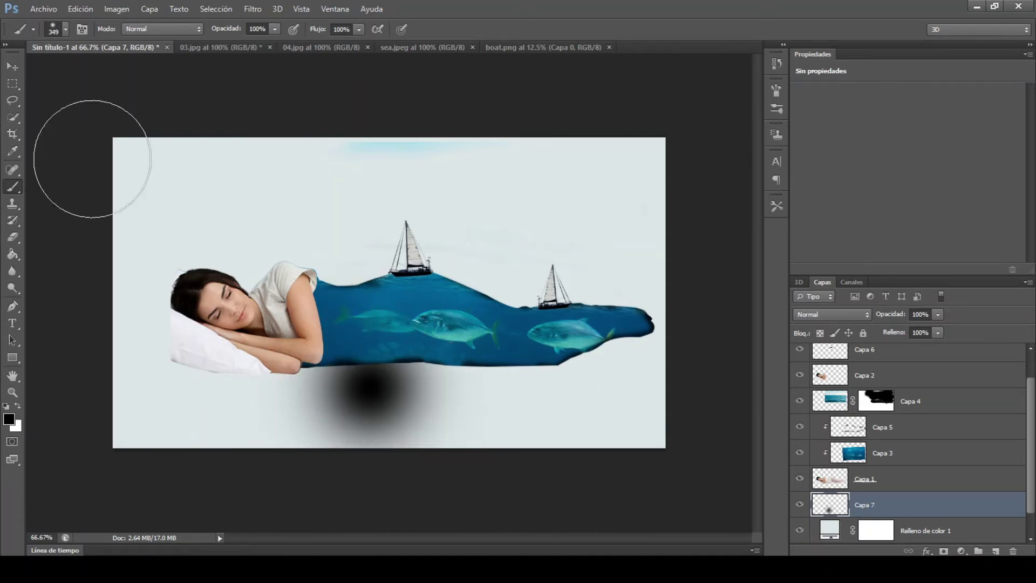
click(14, 69)
Step: Transform Capa 7's blob to about 19% height and 259% width, positioned under the whole body
click(75, 9)
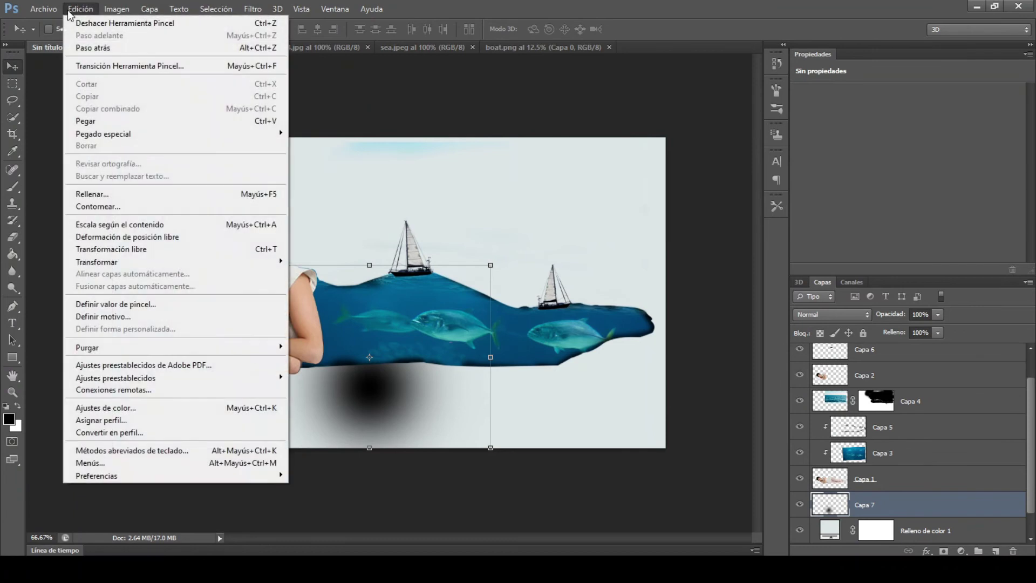
click(129, 249)
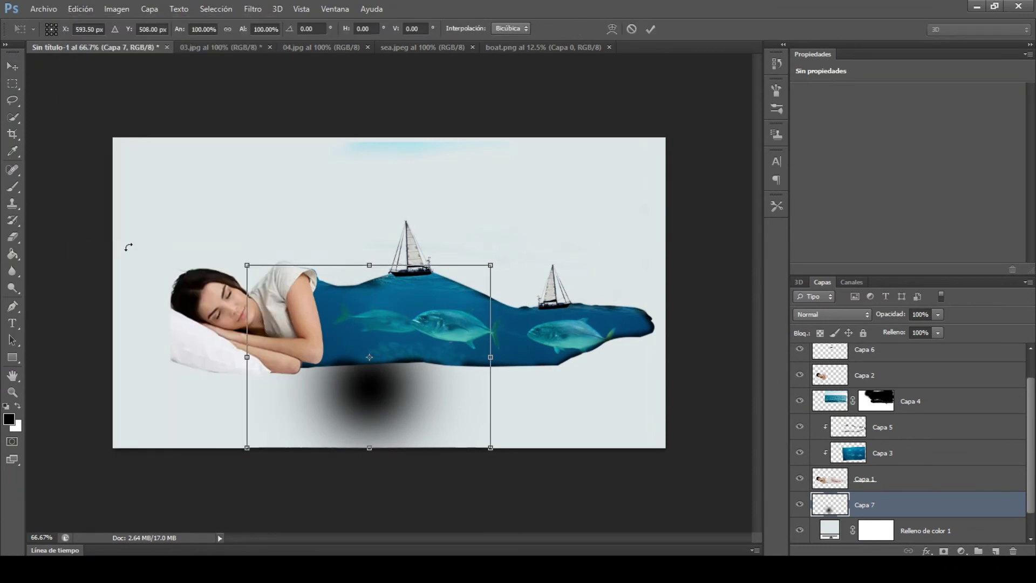
mouse_move(370, 265)
mouse_down()
mouse_move(370, 413)
mouse_move(363, 382)
mouse_up()
drag(465, 382, 573, 382)
drag(505, 384, 408, 367)
drag(474, 365, 685, 377)
drag(522, 360, 389, 364)
drag(524, 365, 562, 366)
drag(459, 367, 477, 373)
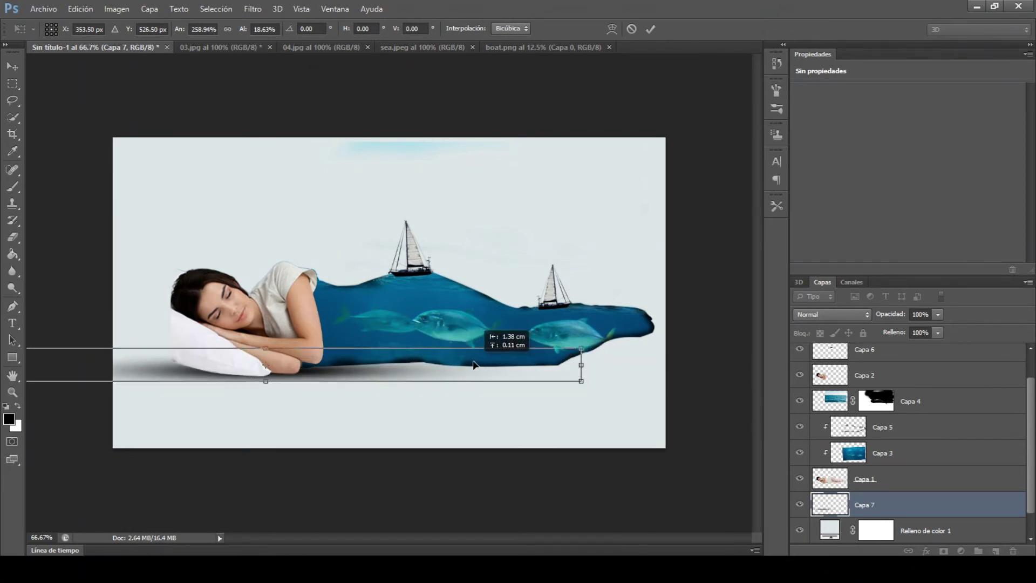
click(654, 27)
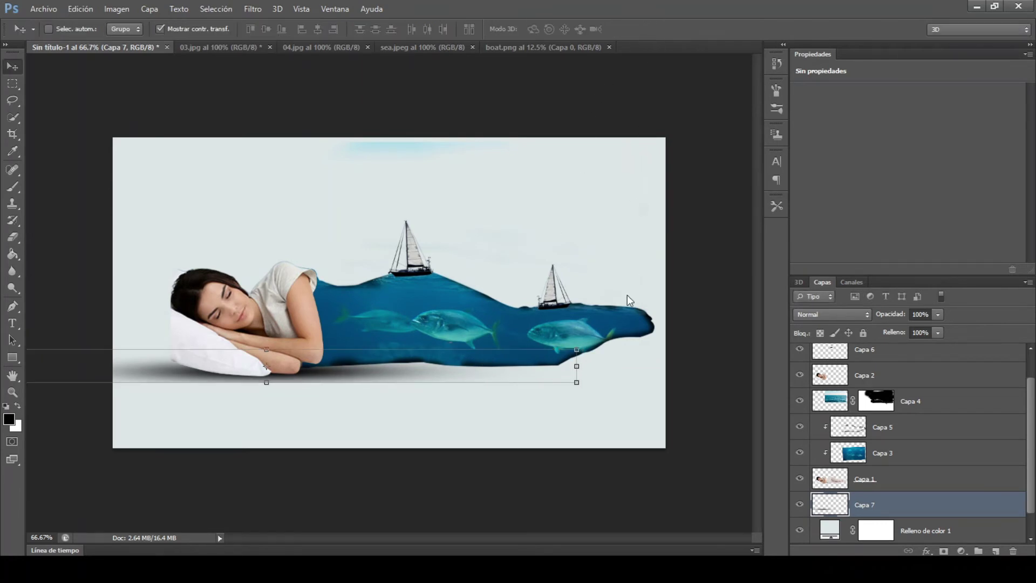
Step: Duplicate the Capa 7 shadow, shift the copy right and adjust its height
right_click(981, 512)
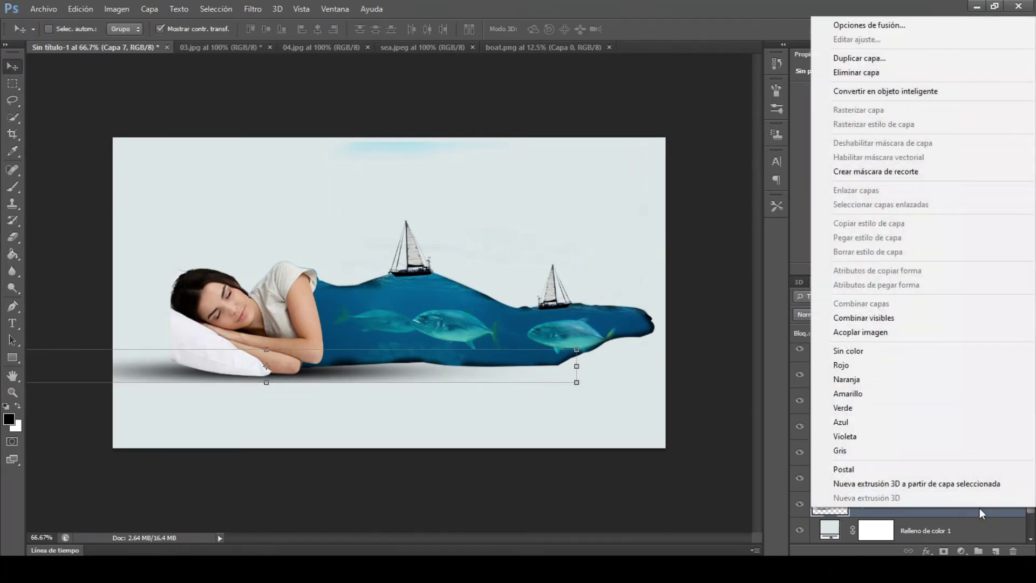
click(936, 63)
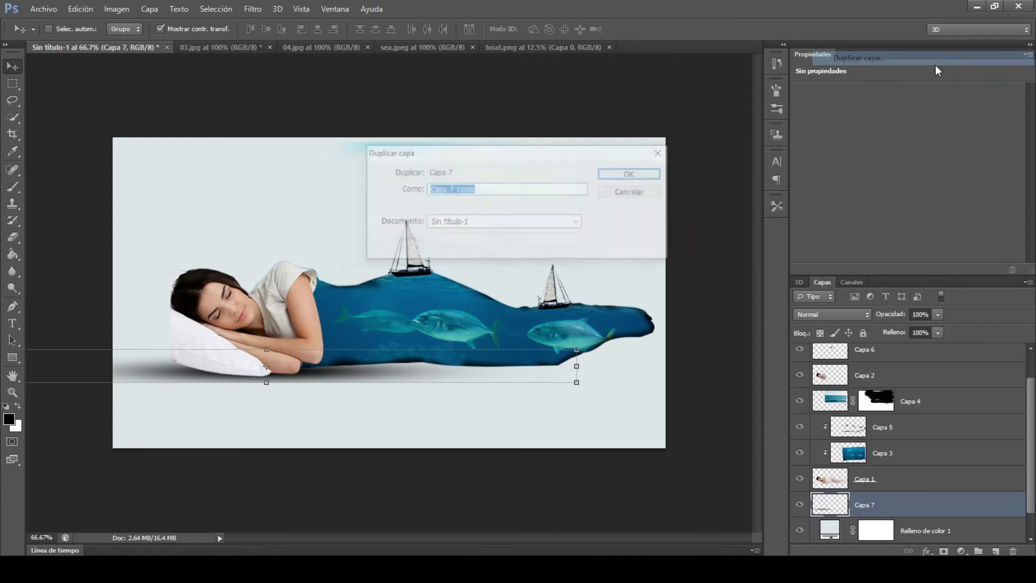
click(615, 175)
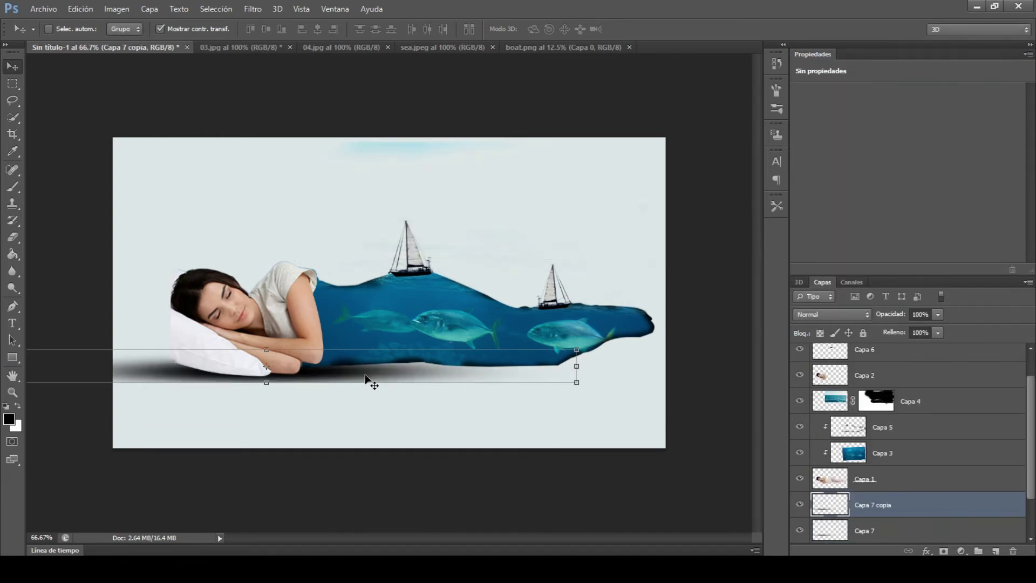
drag(370, 377, 608, 371)
key(ctrl+t)
drag(524, 381, 501, 376)
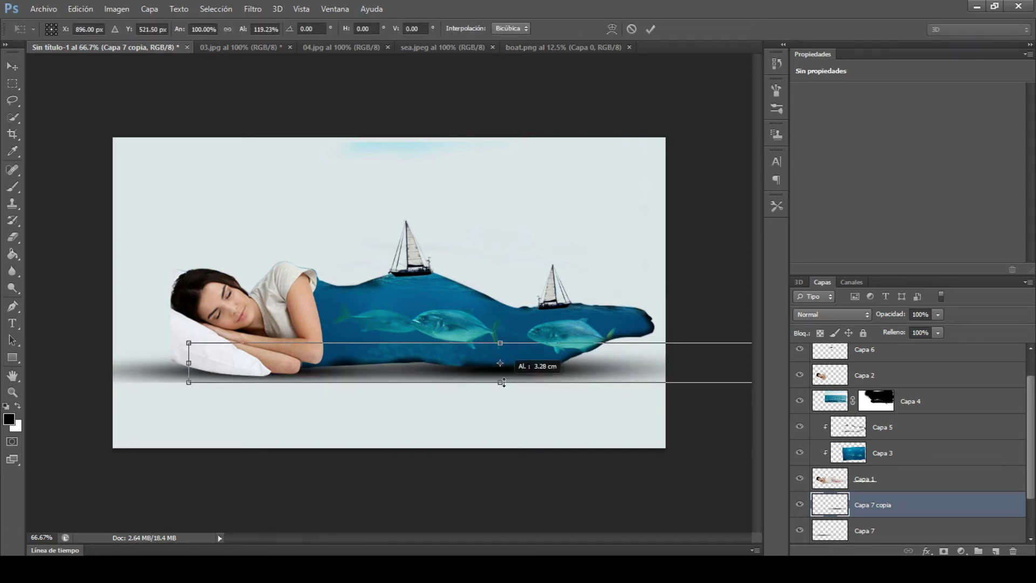
click(649, 28)
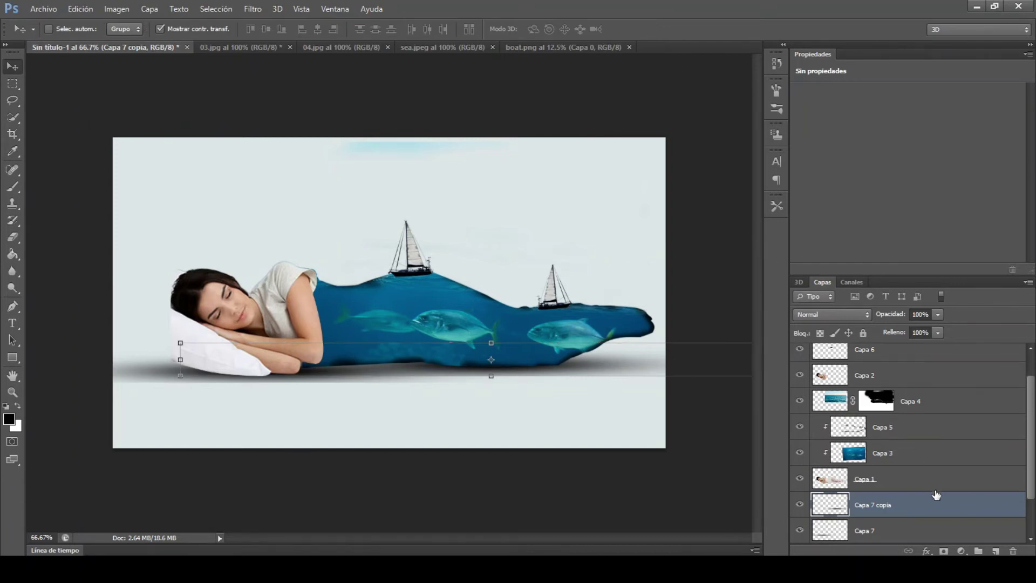
right_click(940, 506)
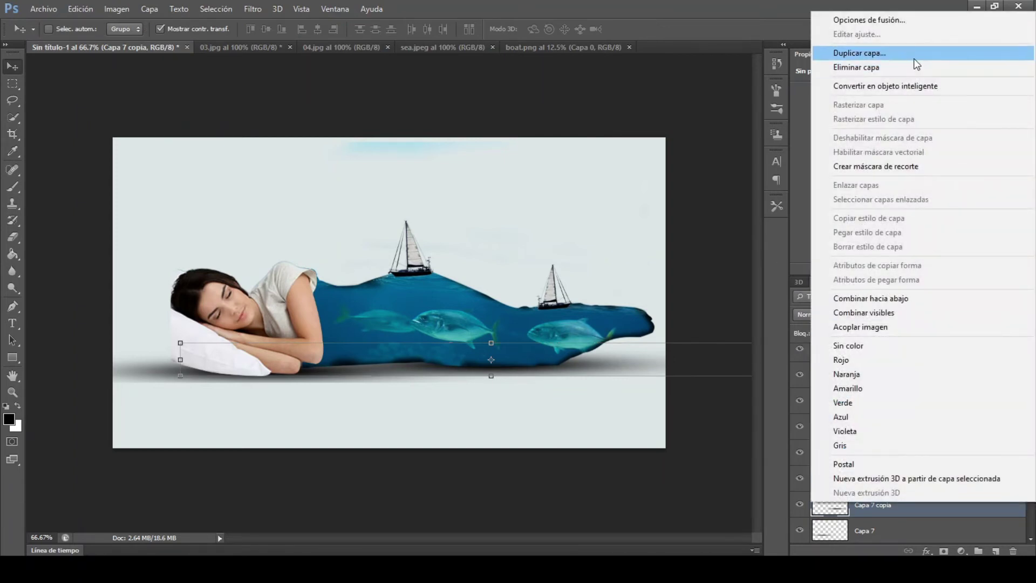
Step: Duplicate the shadow copy again, then narrow, tilt and move it under the sea
click(914, 57)
click(650, 173)
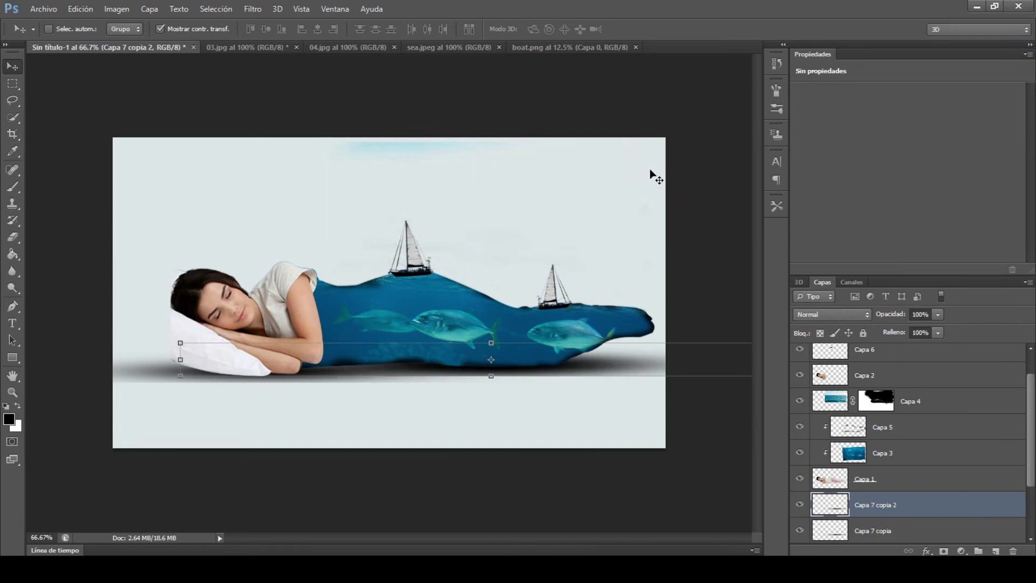
drag(638, 292, 591, 351)
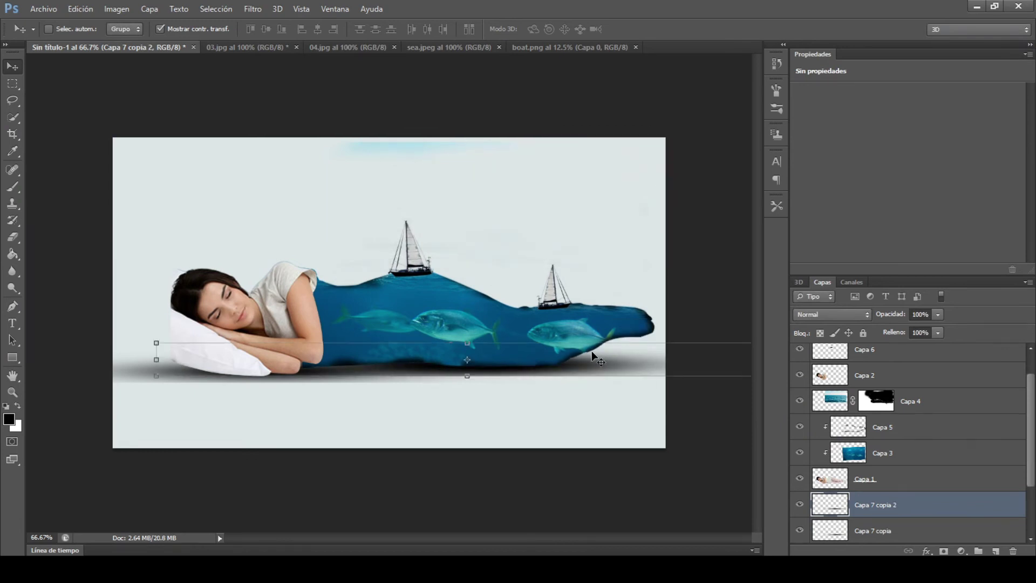
drag(156, 359, 336, 367)
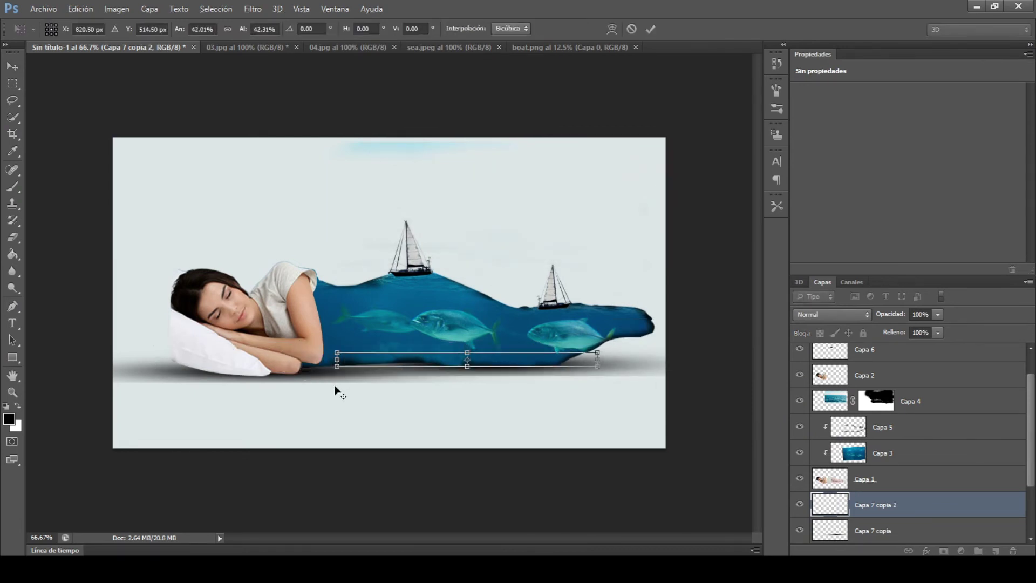
drag(466, 376, 471, 383)
drag(616, 388, 621, 351)
mouse_move(540, 356)
mouse_down()
mouse_move(678, 341)
mouse_move(682, 351)
mouse_up()
drag(474, 361, 474, 354)
Step: Stretch and flatten the new shadow beneath the body, and set its opacity to 55%
drag(711, 372, 687, 358)
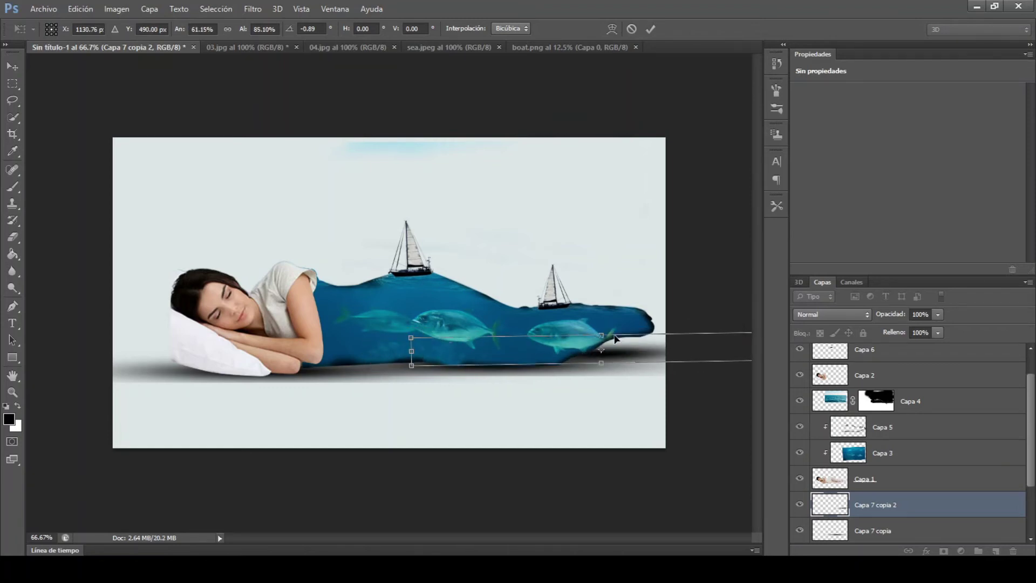
drag(411, 351, 275, 348)
drag(502, 338, 490, 332)
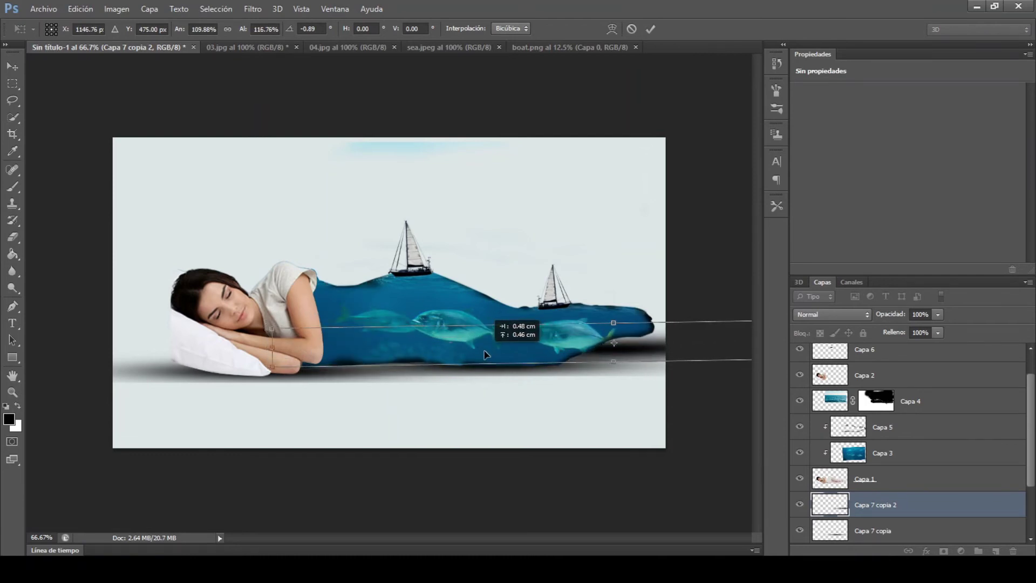
drag(617, 324, 617, 328)
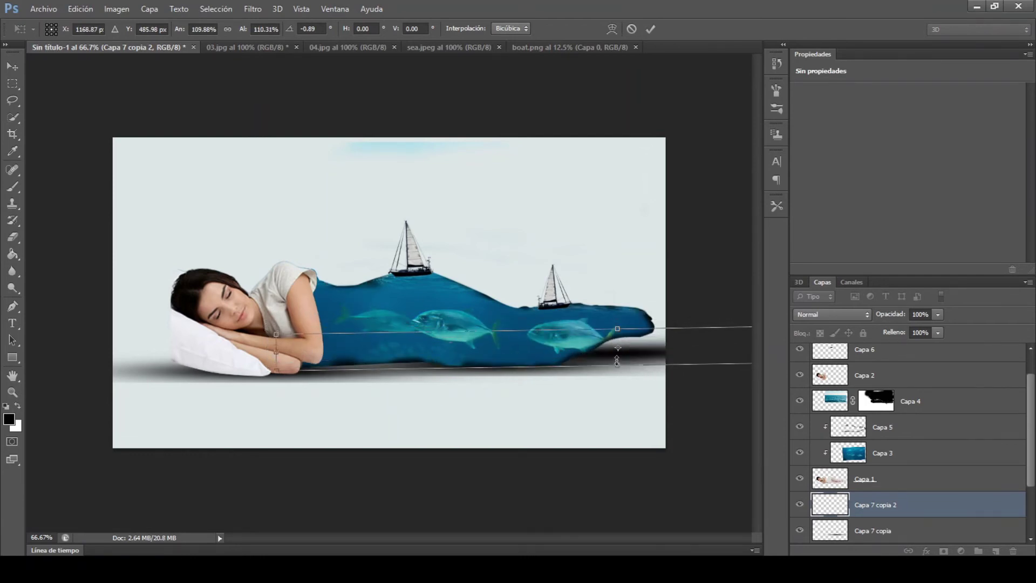
click(650, 29)
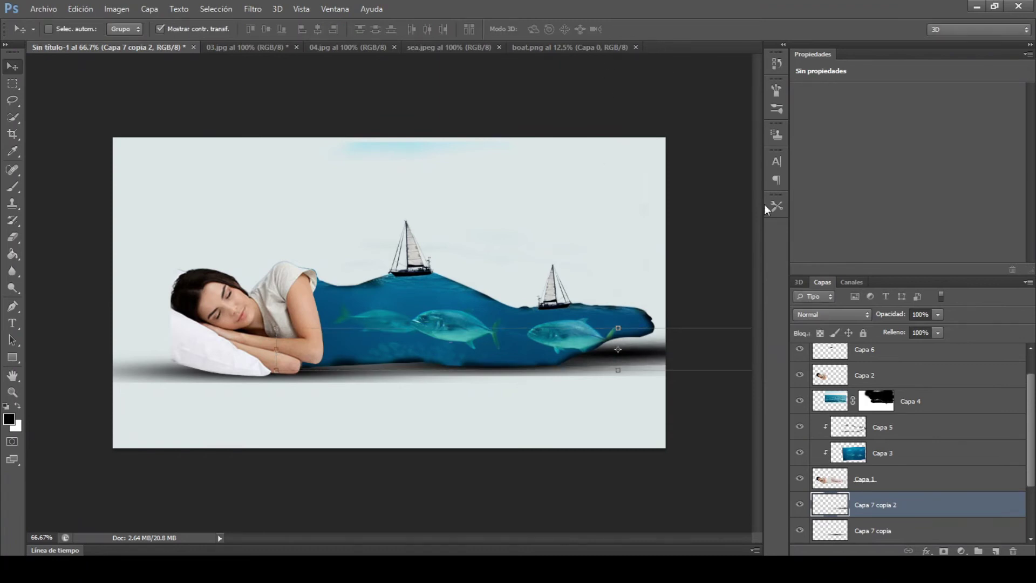
drag(894, 317, 891, 318)
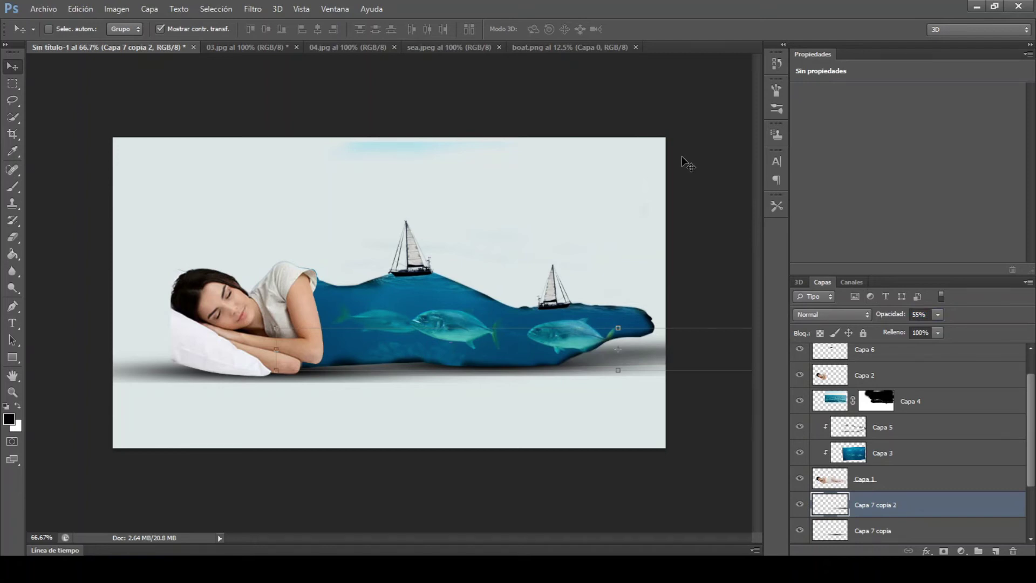
Step: Switch to the Eraser with lowered opacity and a 73 px brush
click(12, 236)
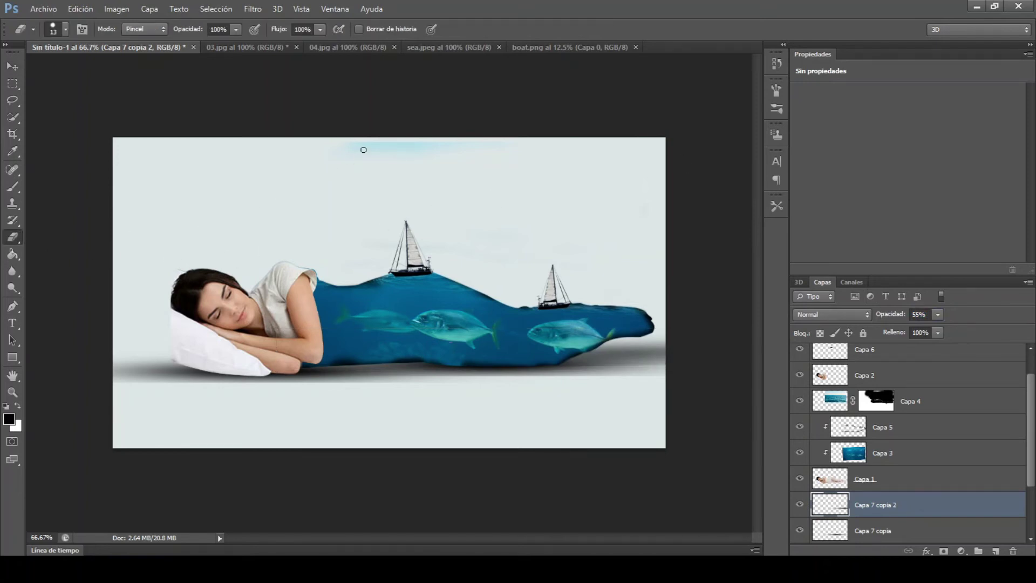
drag(200, 33, 166, 32)
drag(378, 416, 391, 418)
scroll(1027, 462, down, 3)
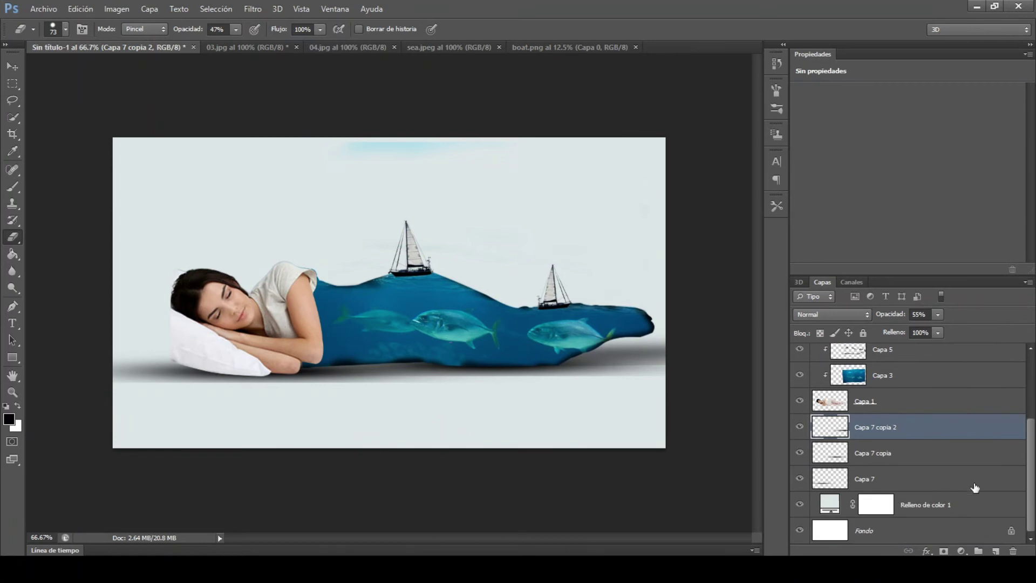
Step: Combine Capa 7 and Capa 7 copia into one shadow layer, viewed at actual size
click(949, 479)
shift+click(933, 457)
right_click(934, 455)
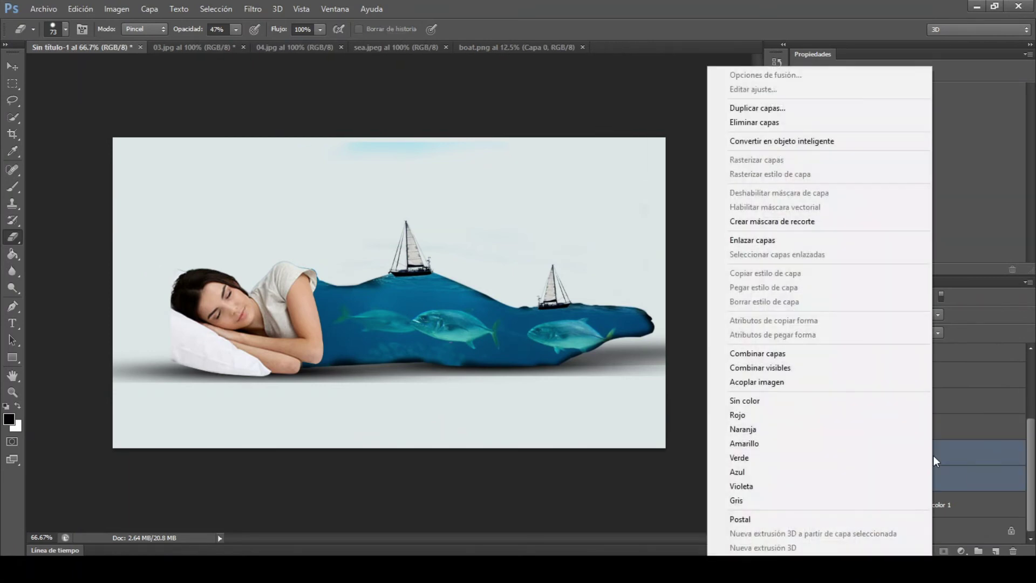
click(892, 353)
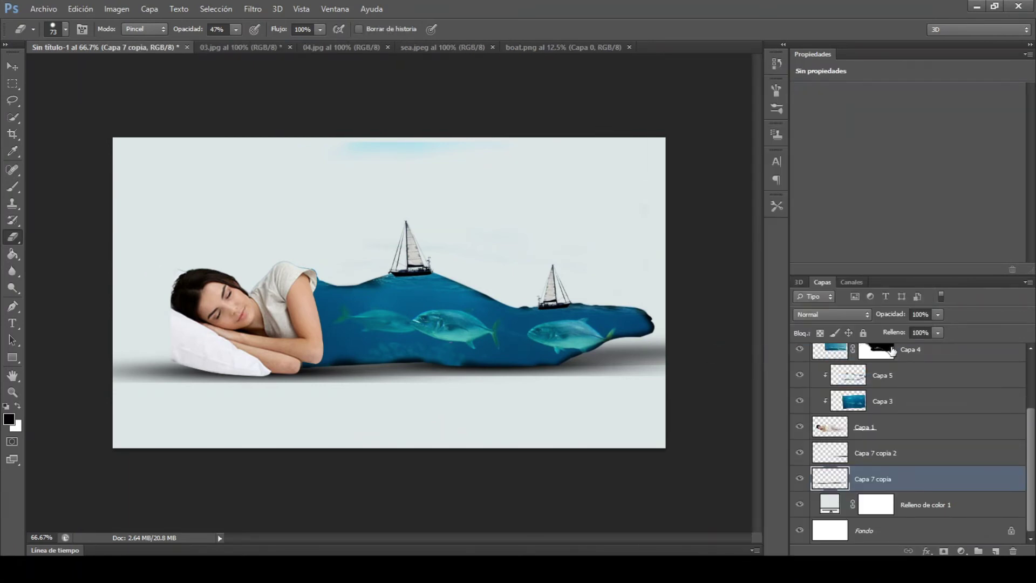
key(ctrl+plus)
Step: Resize the eraser to 43 px, test-erase a shadow strip under the fish, then undo it
alt+right_click(369, 416)
drag(349, 410, 363, 416)
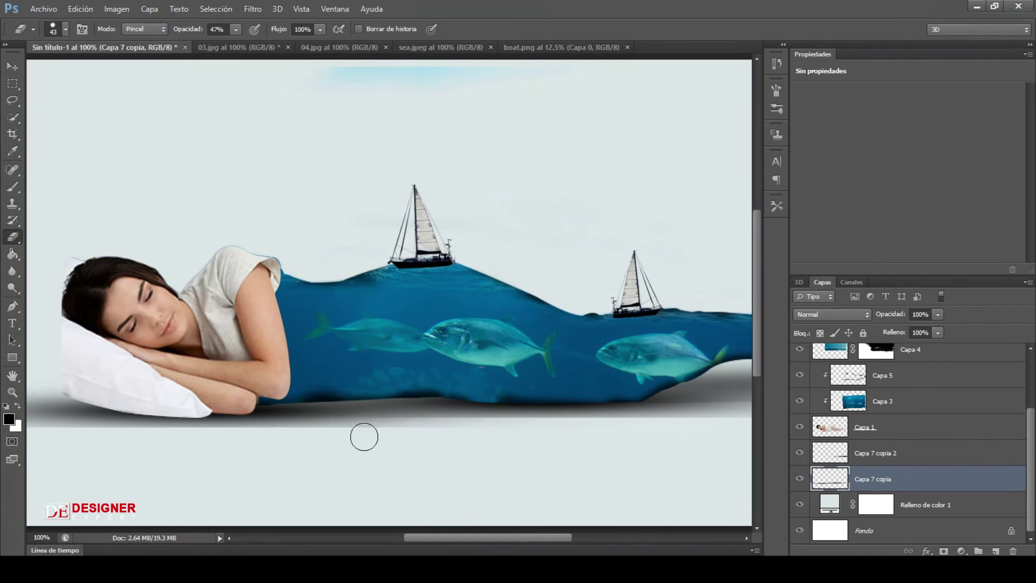
drag(472, 538, 441, 536)
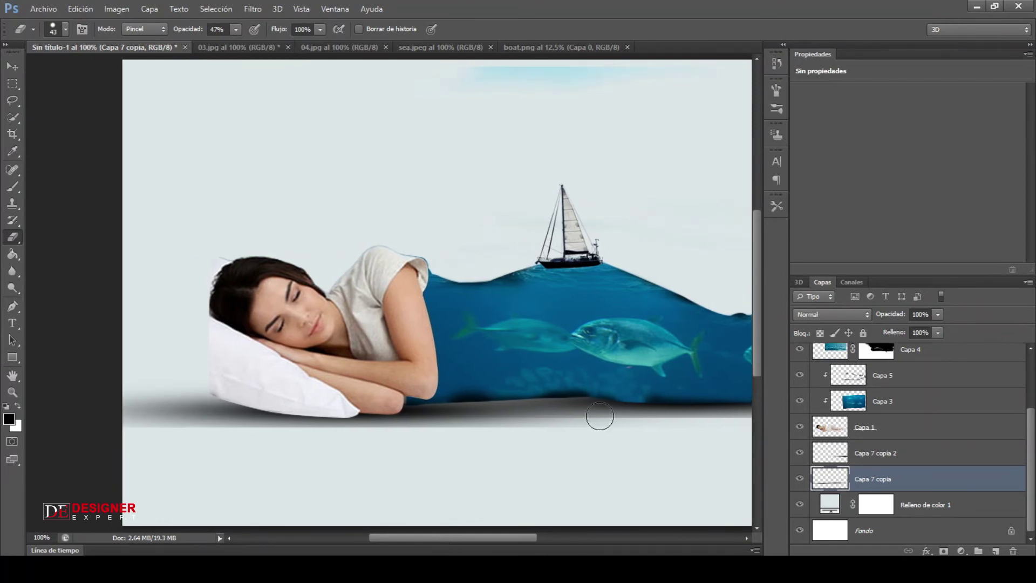
drag(538, 426, 632, 425)
key(ctrl+z)
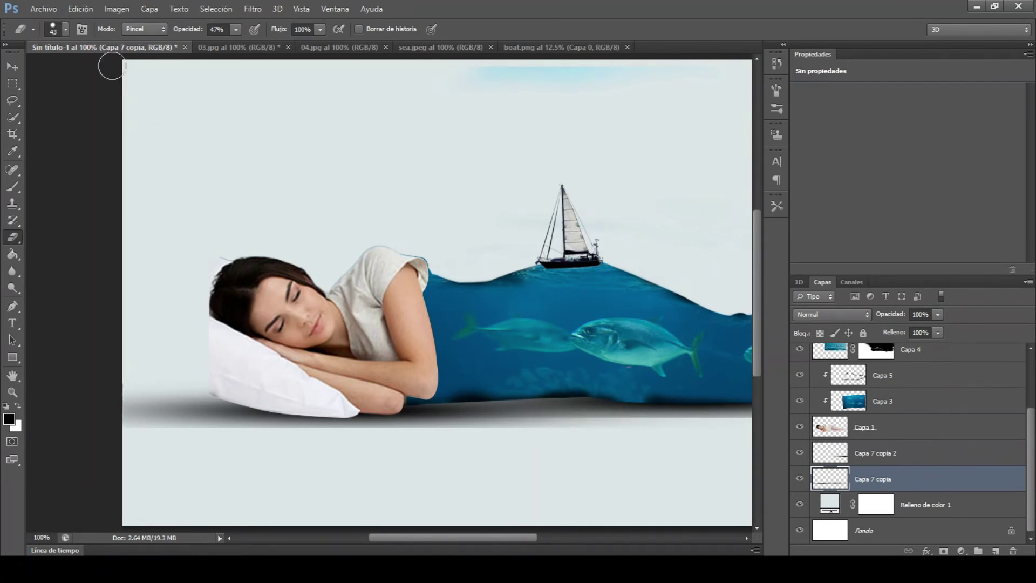
Step: Make the eraser 9% hardness and 100% opacity, sized around 67 px
click(66, 29)
click(66, 29)
drag(145, 102, 18, 108)
click(63, 25)
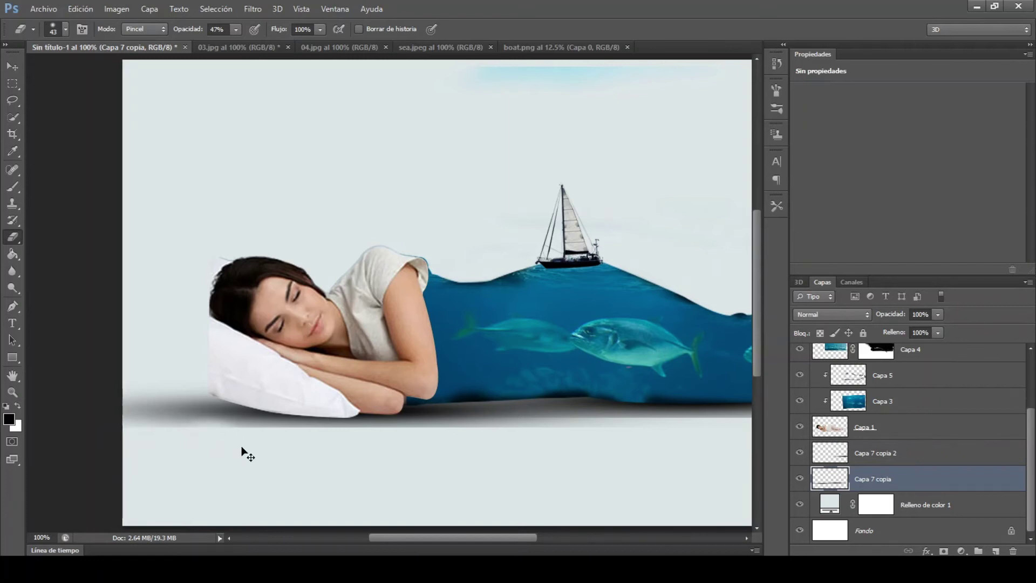
drag(189, 30, 248, 38)
drag(309, 462, 324, 464)
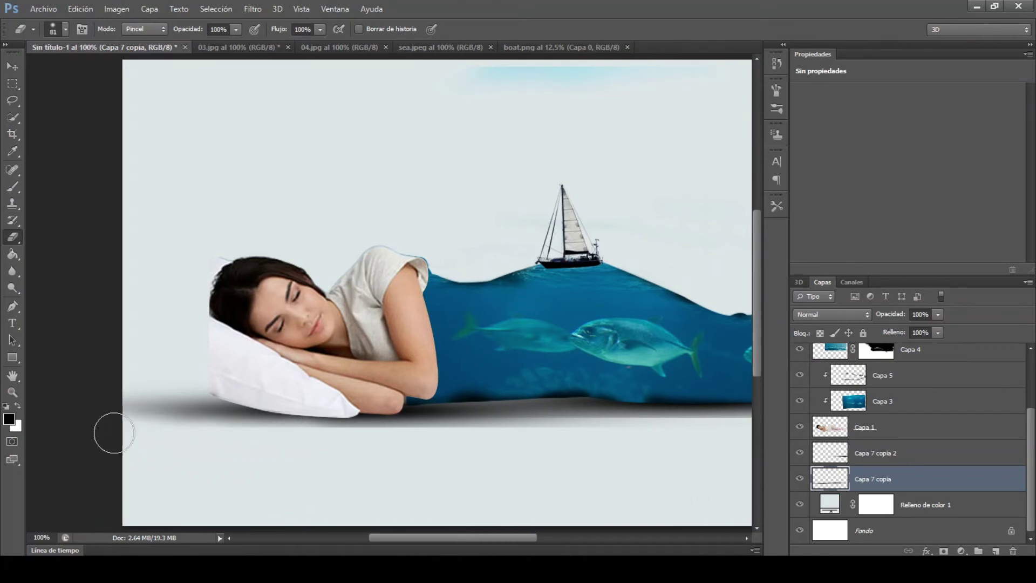
mouse_move(363, 461)
mouse_down()
mouse_move(350, 458)
mouse_move(384, 435)
mouse_move(586, 432)
mouse_up()
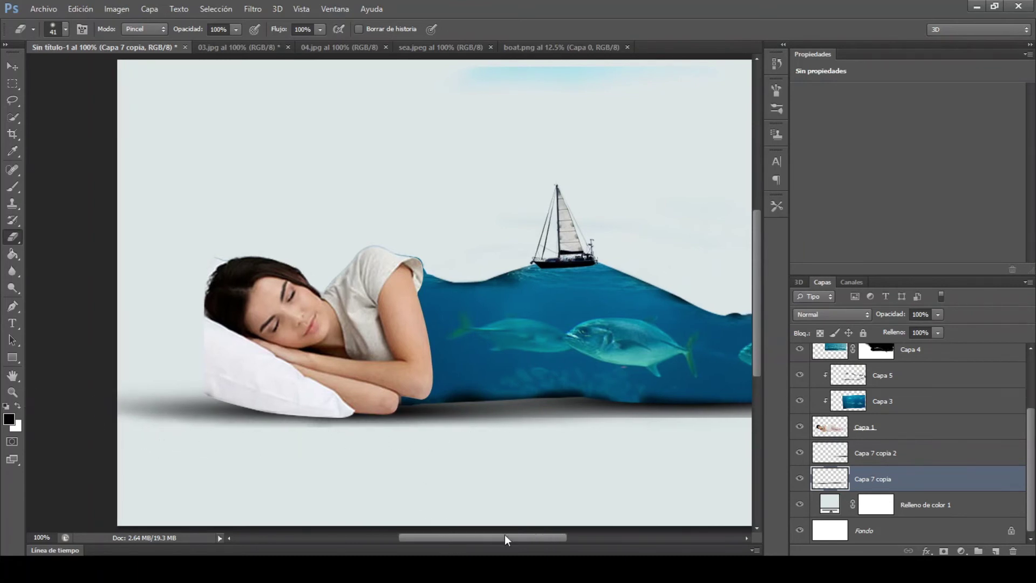
Step: Trial-fade the shadow's lower edge with a 95 px eraser, undo it, and drop to 47 px
drag(458, 537, 530, 530)
mouse_move(358, 437)
mouse_down()
mouse_move(427, 446)
mouse_move(326, 444)
mouse_move(544, 435)
mouse_move(546, 448)
mouse_up()
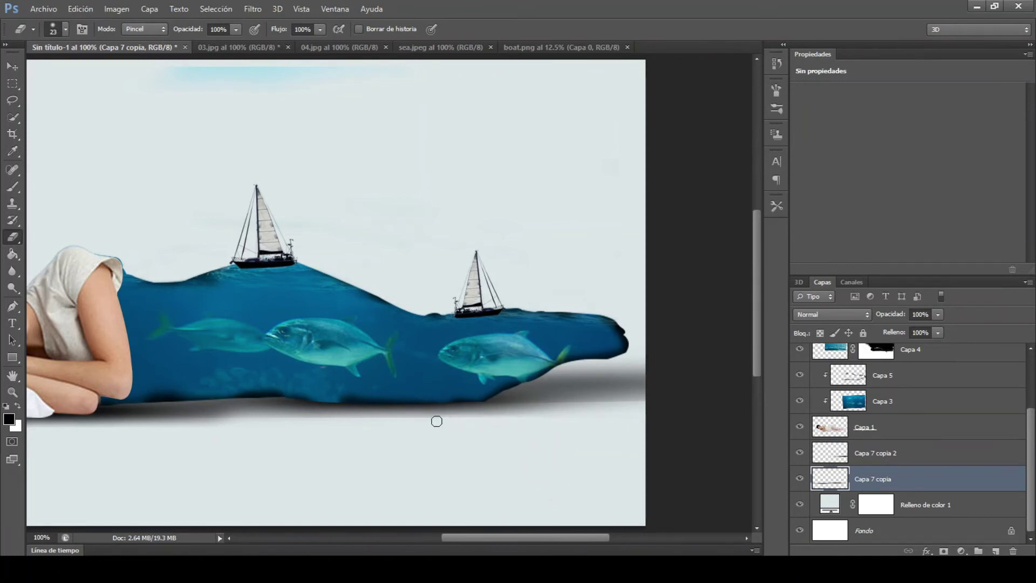
drag(418, 420, 284, 420)
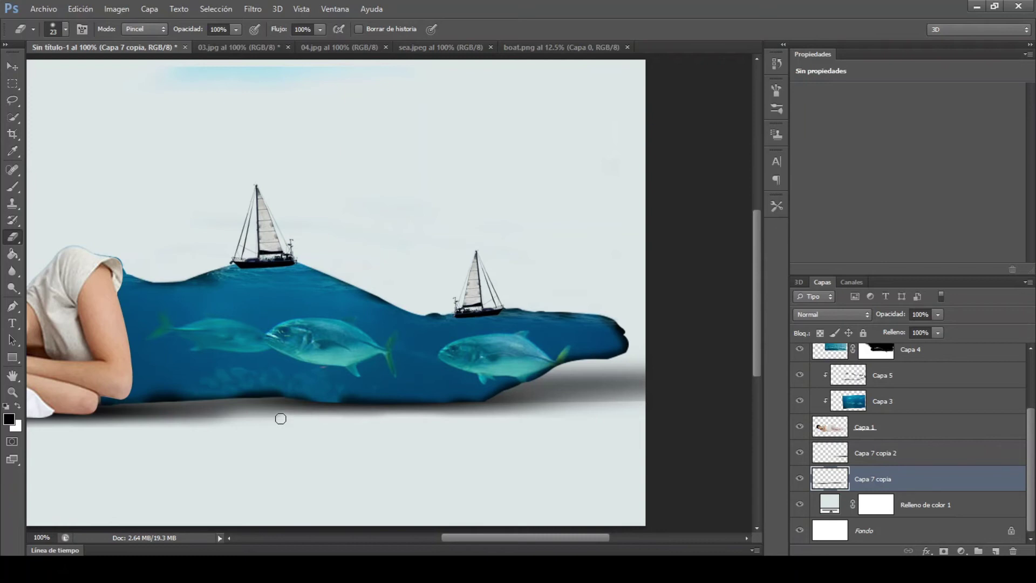
drag(296, 424, 314, 425)
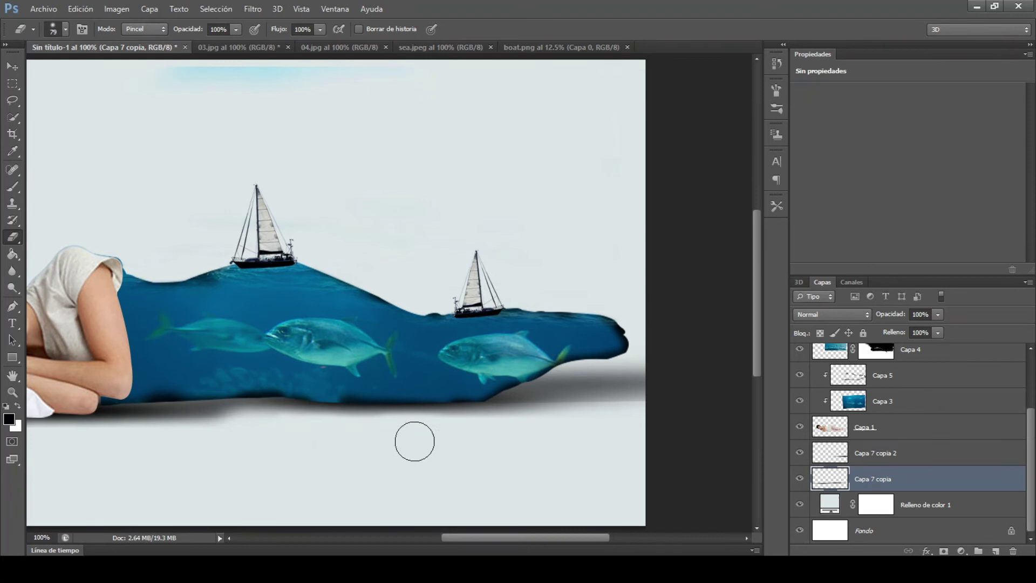
key(ctrl+z)
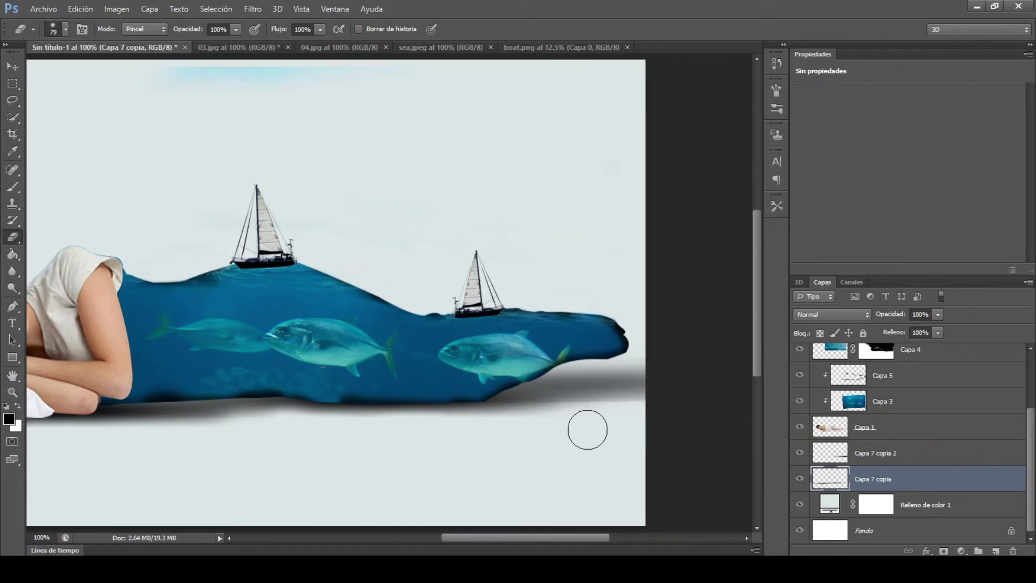
drag(588, 430, 577, 429)
click(947, 462)
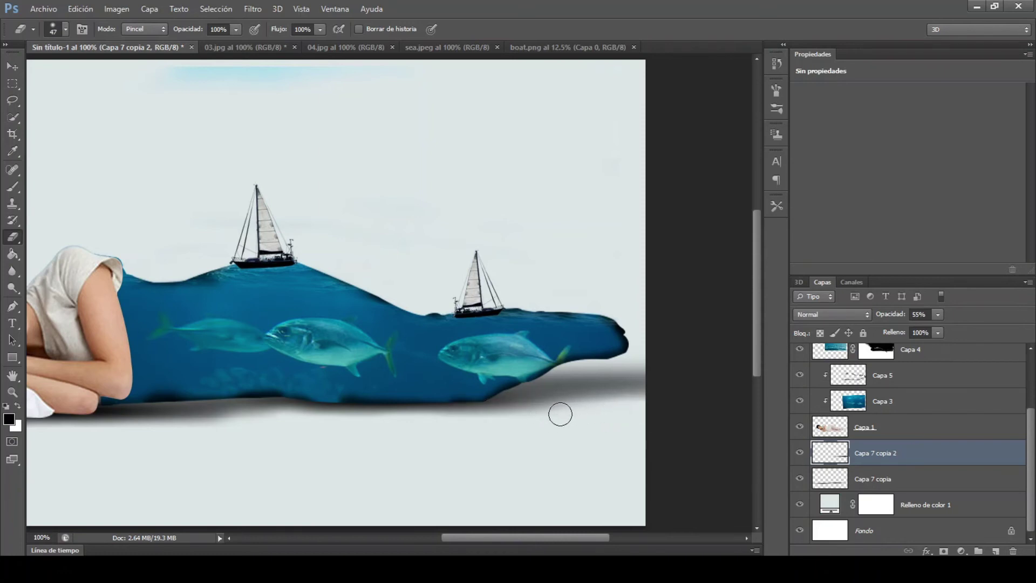
Step: Soften Capa 7 copia's bottom band and pillow shadow with a 182–215 px soft eraser
key(ctrl+minus)
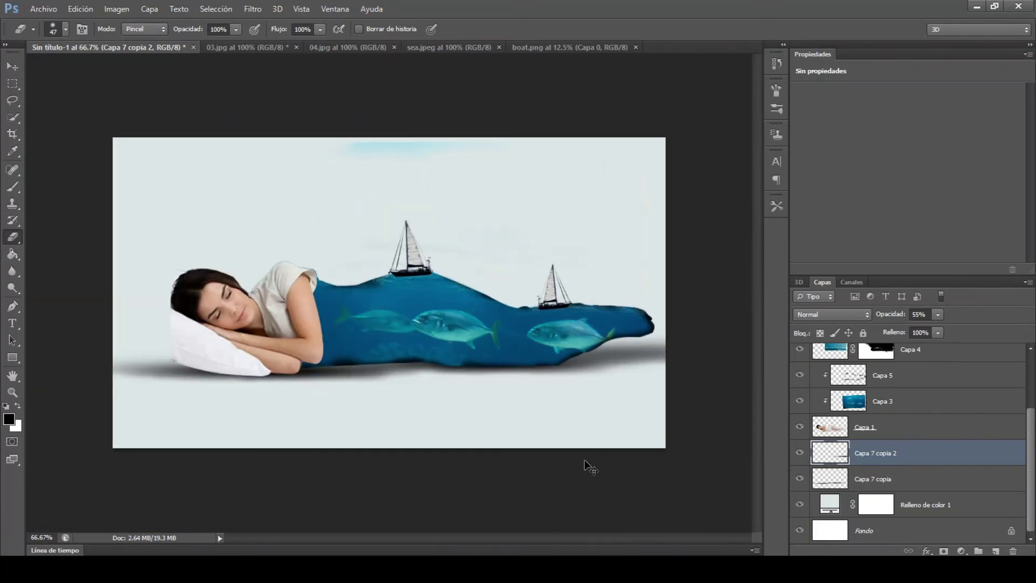
drag(521, 416, 561, 416)
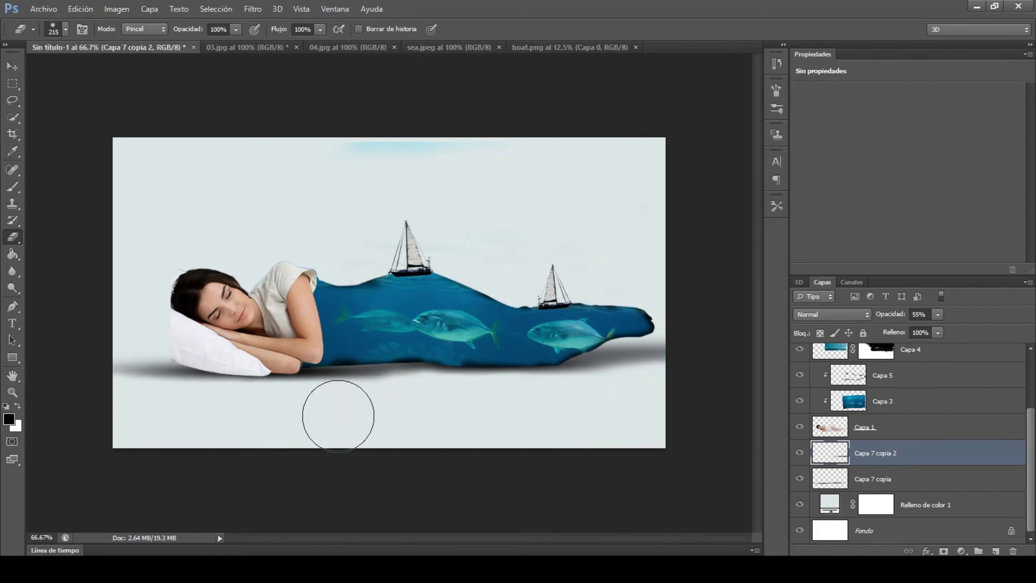
click(964, 488)
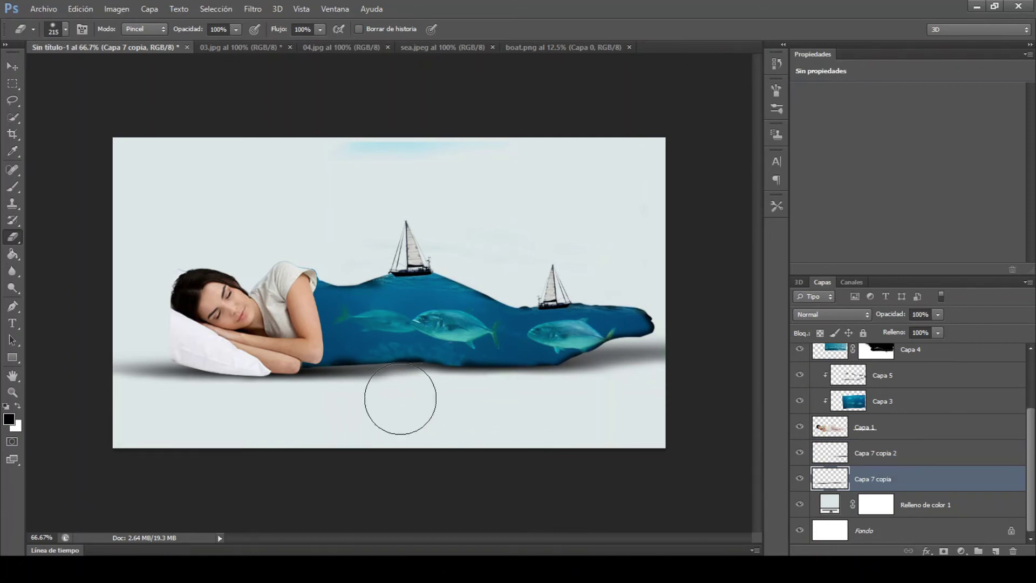
mouse_move(349, 418)
mouse_down()
mouse_move(234, 427)
mouse_move(252, 424)
mouse_up()
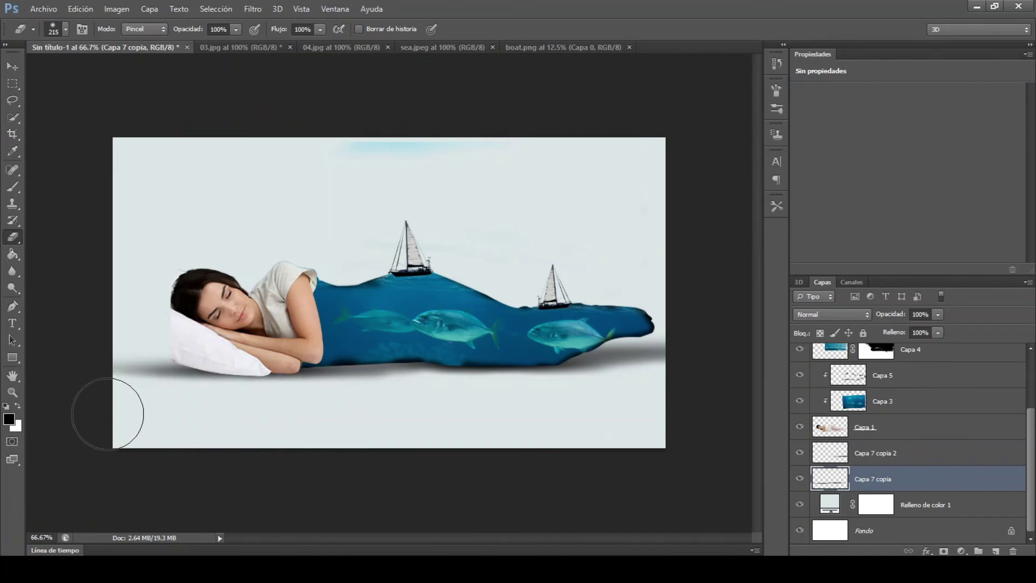
alt+right_click(349, 419)
mouse_move(349, 419)
mouse_down()
mouse_move(335, 411)
mouse_move(603, 406)
mouse_up()
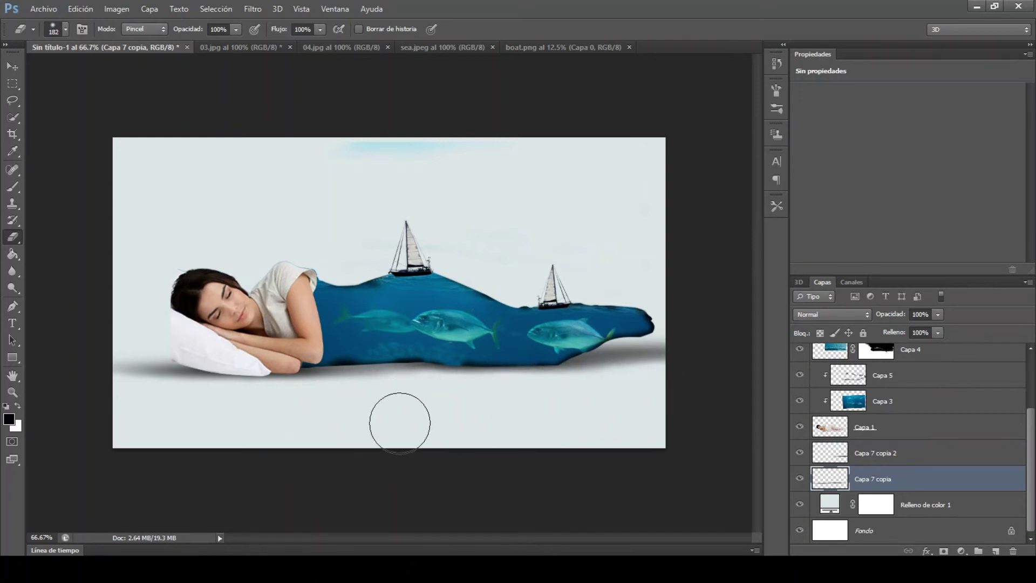
mouse_move(392, 411)
mouse_down()
mouse_move(242, 421)
mouse_move(121, 405)
mouse_move(127, 447)
mouse_up()
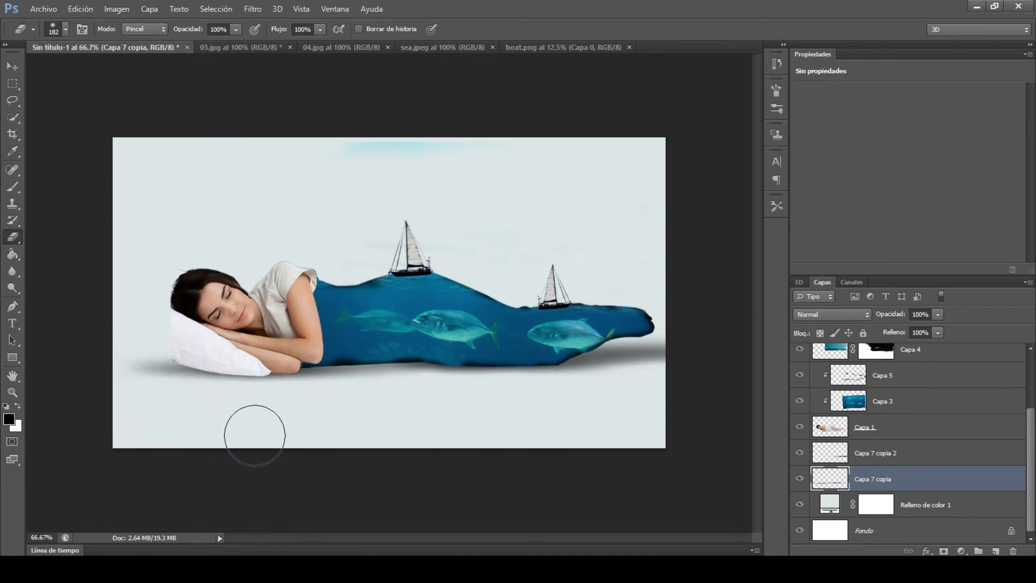
drag(255, 435, 207, 412)
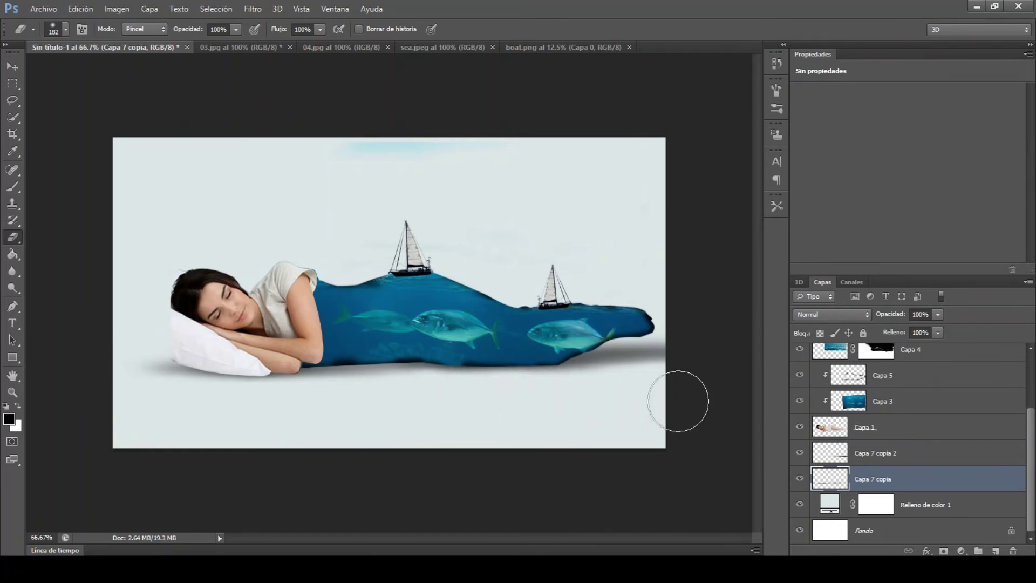
drag(638, 405, 663, 414)
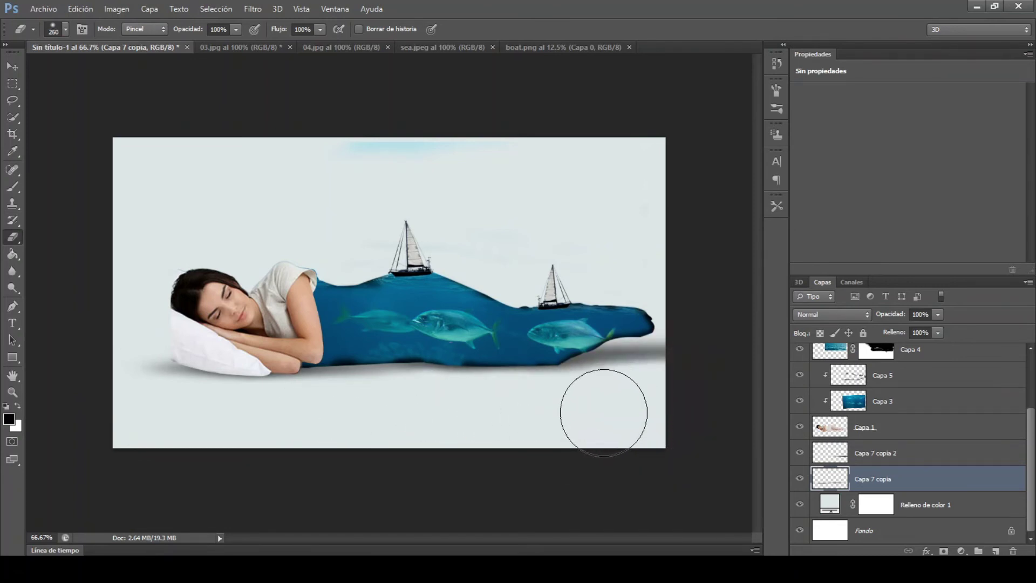
click(926, 453)
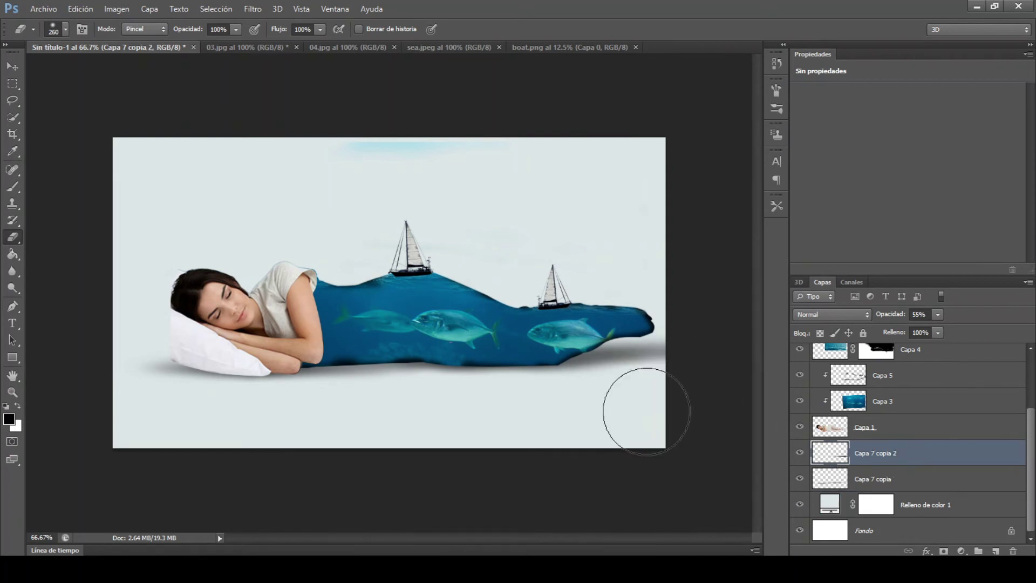
Step: Duplicate Capa 7 copia 2 as Capa 7 copia 3 and shift it slightly up
right_click(917, 456)
click(854, 109)
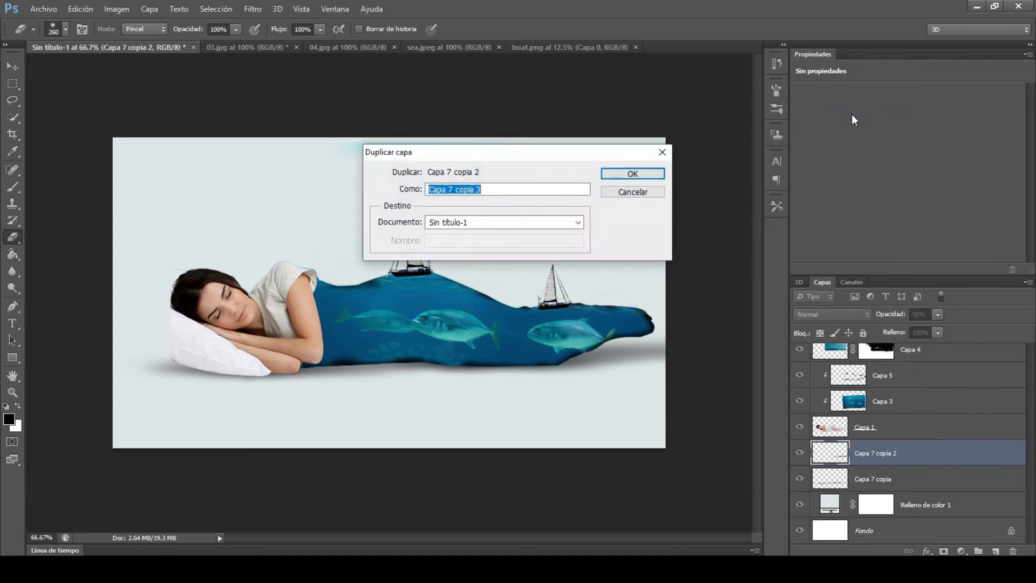
click(643, 175)
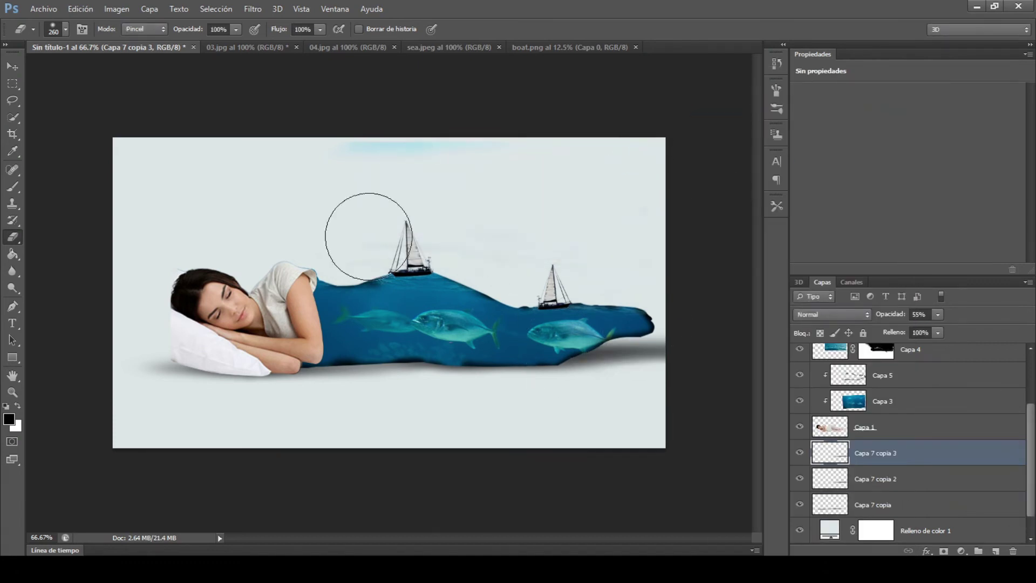
click(87, 8)
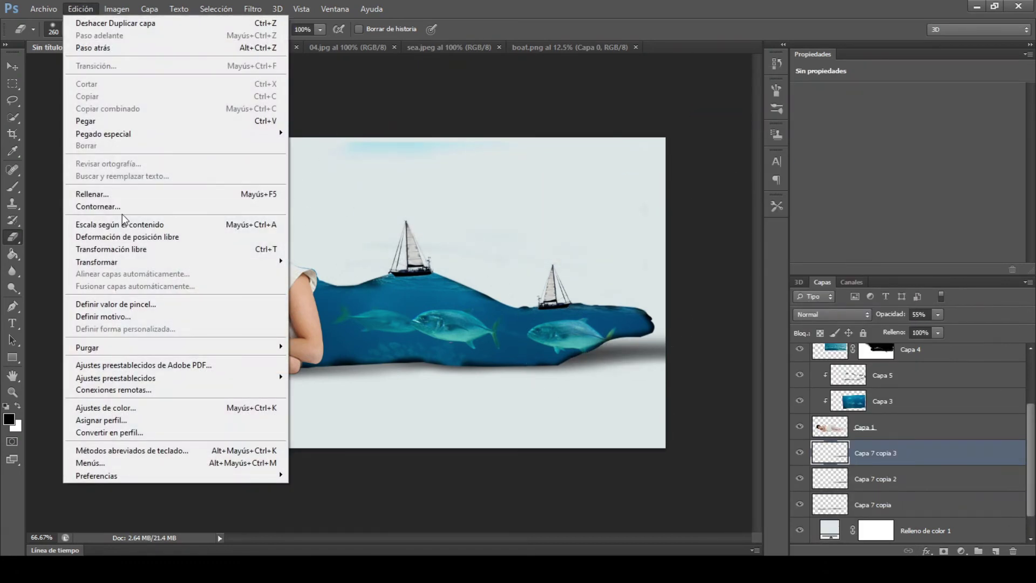
click(128, 248)
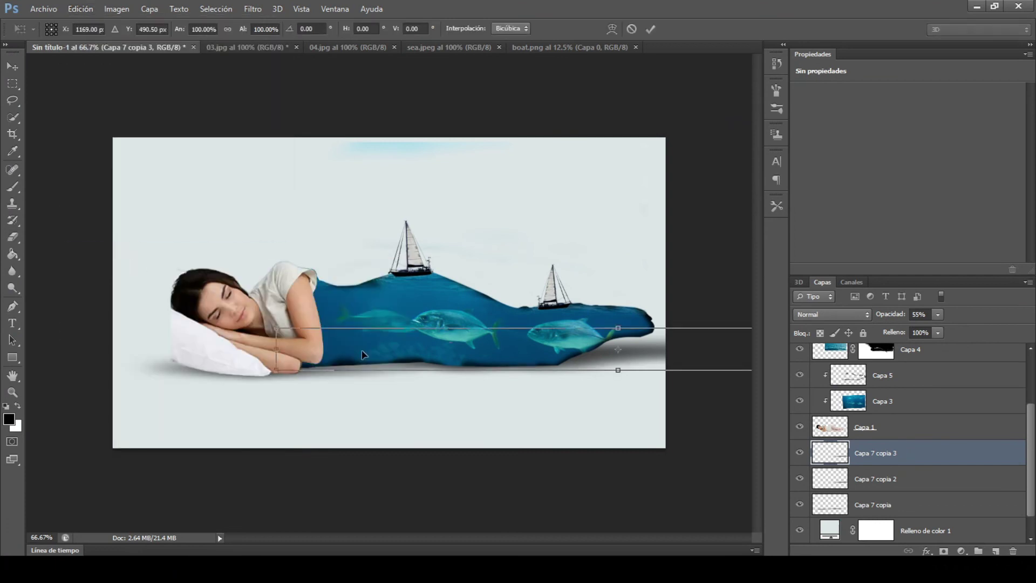
drag(670, 355, 670, 341)
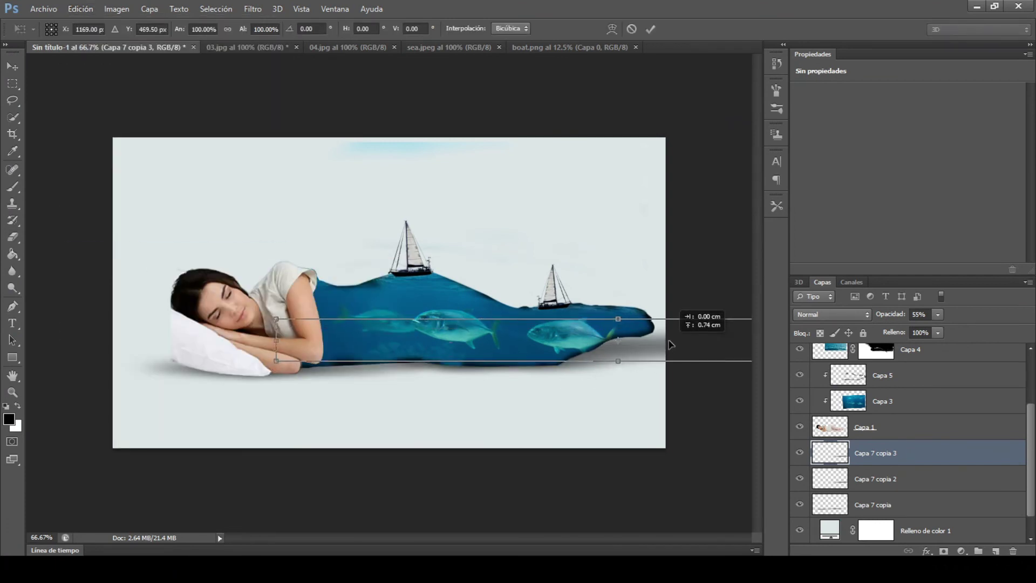
key(Up)
key(Up)
key(Up)
key(Up)
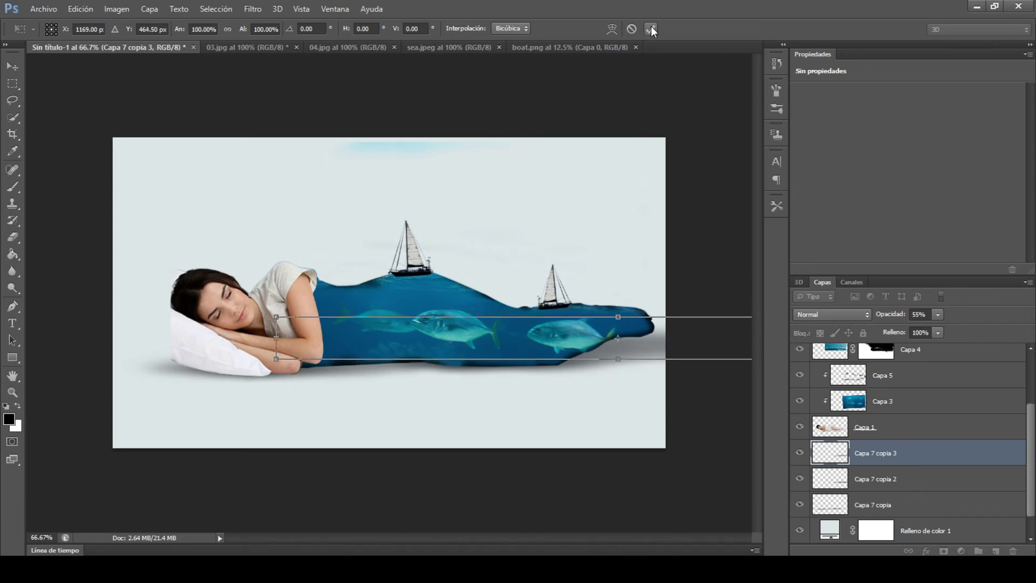
click(651, 29)
Step: Return to a smaller eraser and select the Capa 5 layer
key(e)
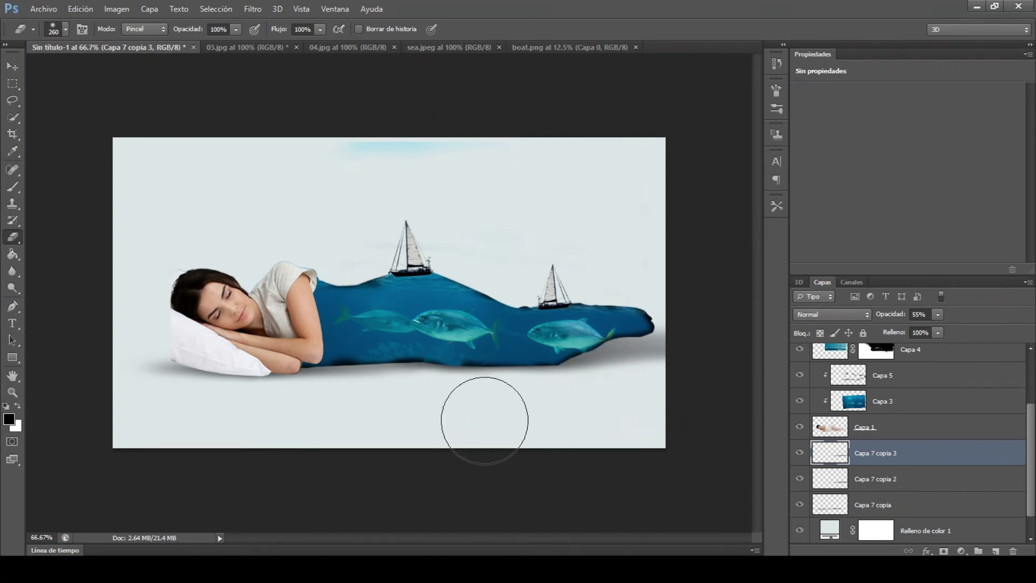
alt+right_click(377, 416)
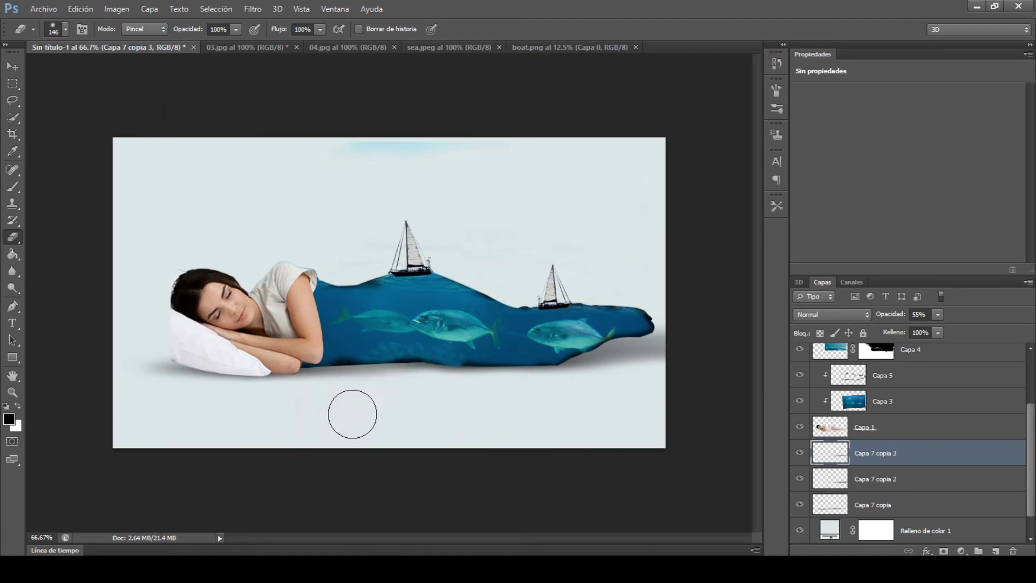
click(880, 508)
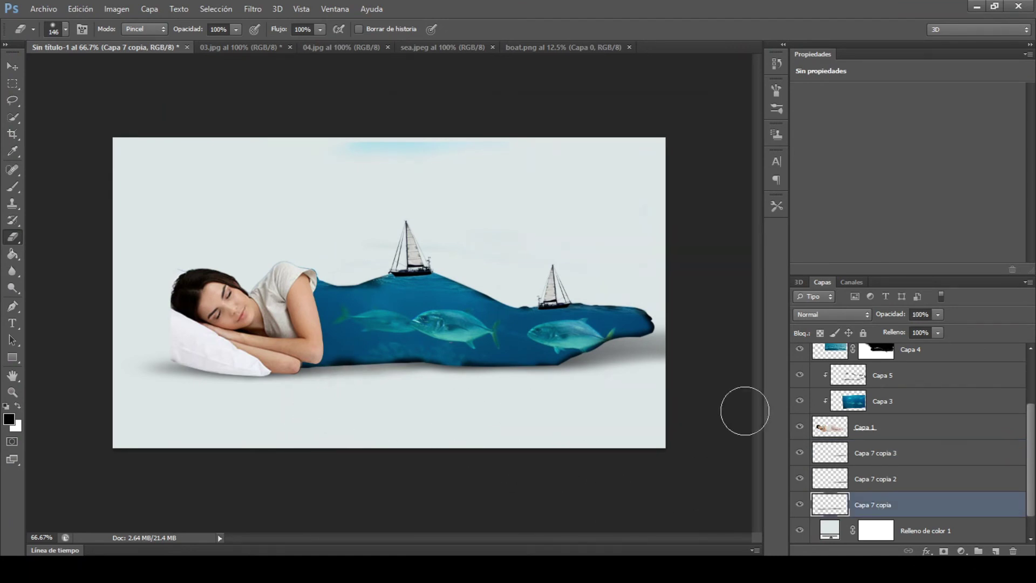
click(908, 376)
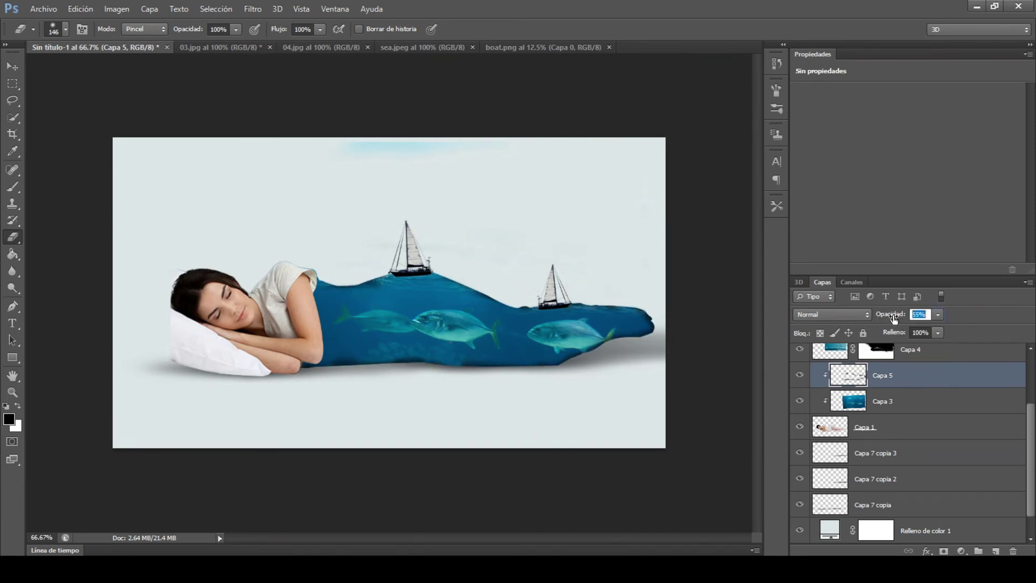
Step: Add empty layer Capa 7 above Capa 5 and clip it to the ocean layers
click(994, 551)
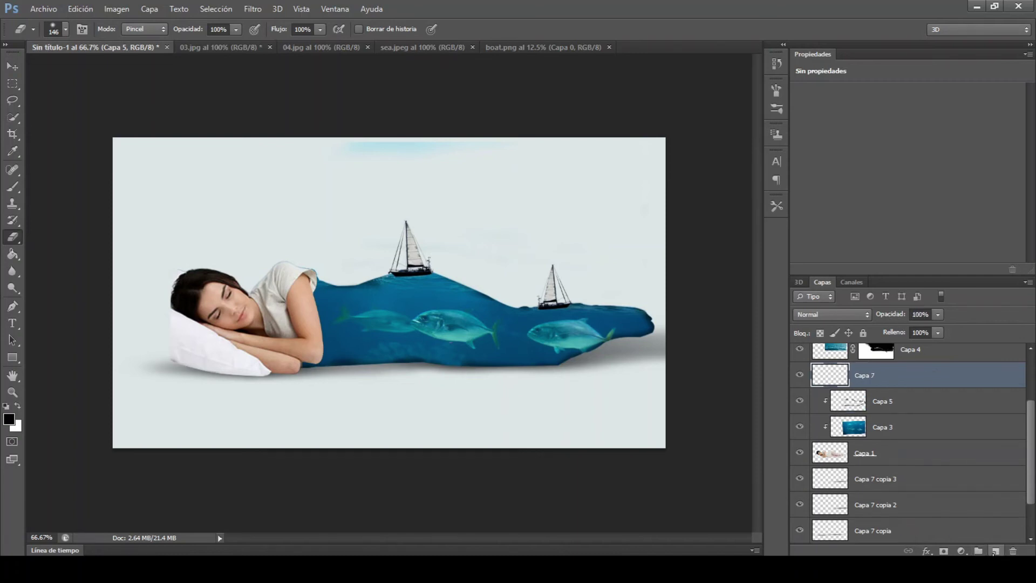
right_click(935, 378)
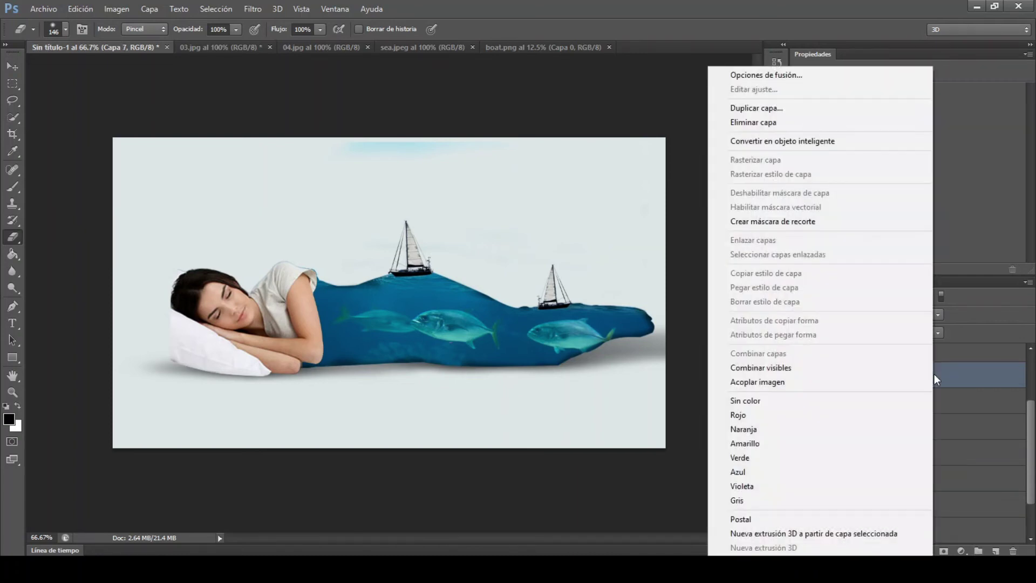
click(885, 223)
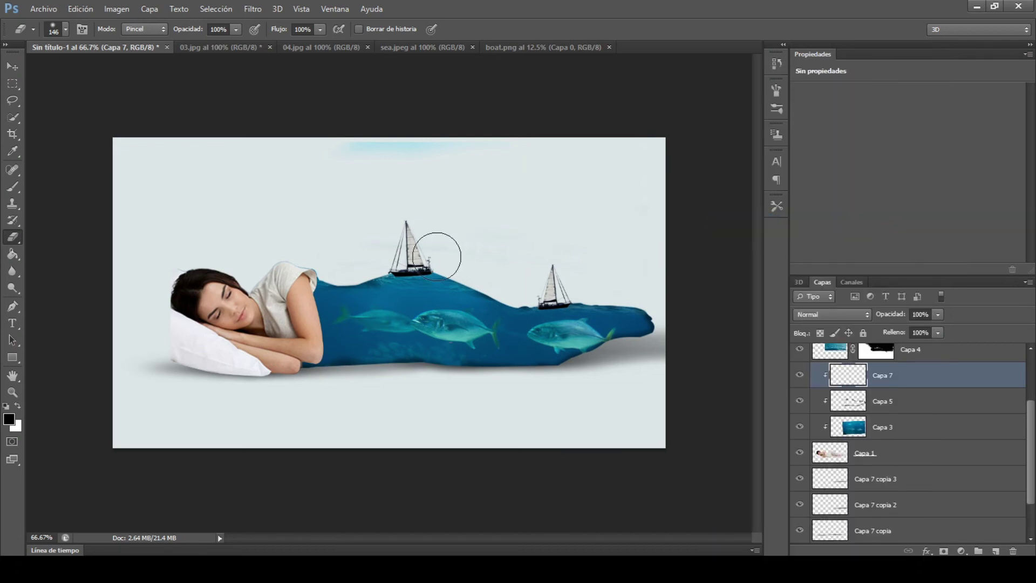
Step: Set a soft Brush of about 154 px at roughly 10% opacity, then enlarge it to 301 px
click(16, 191)
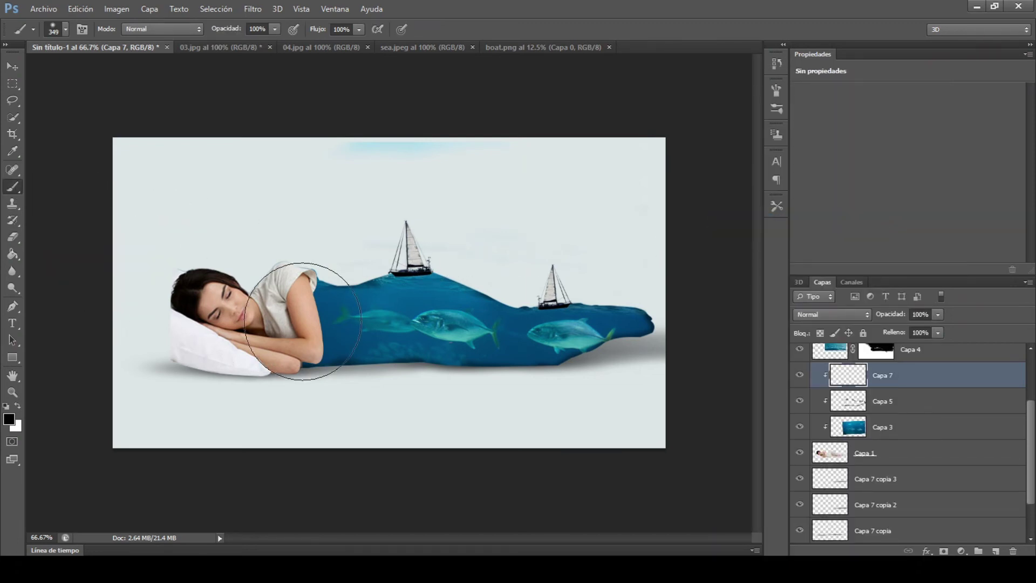
drag(303, 322, 261, 313)
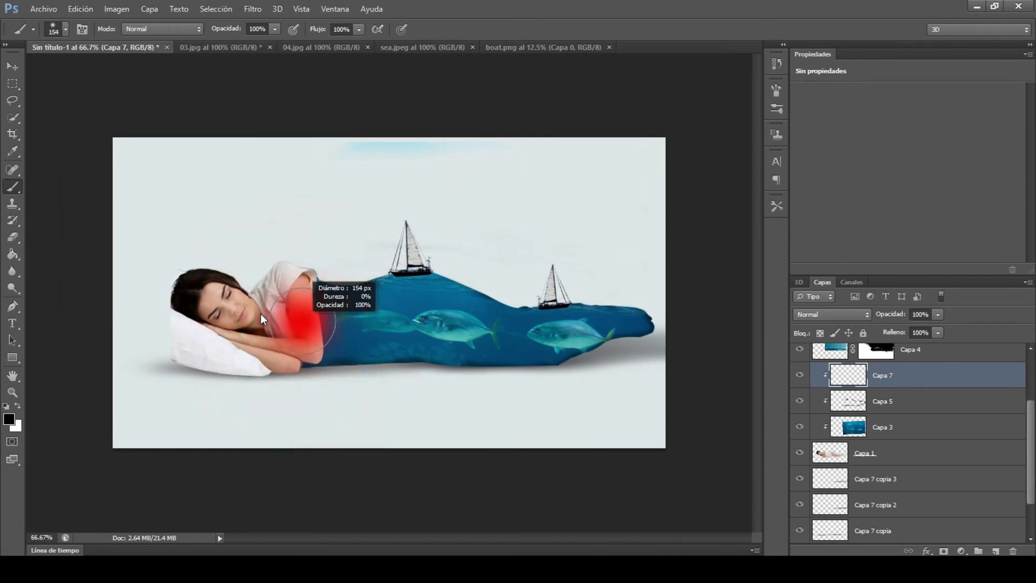
drag(237, 27, 197, 31)
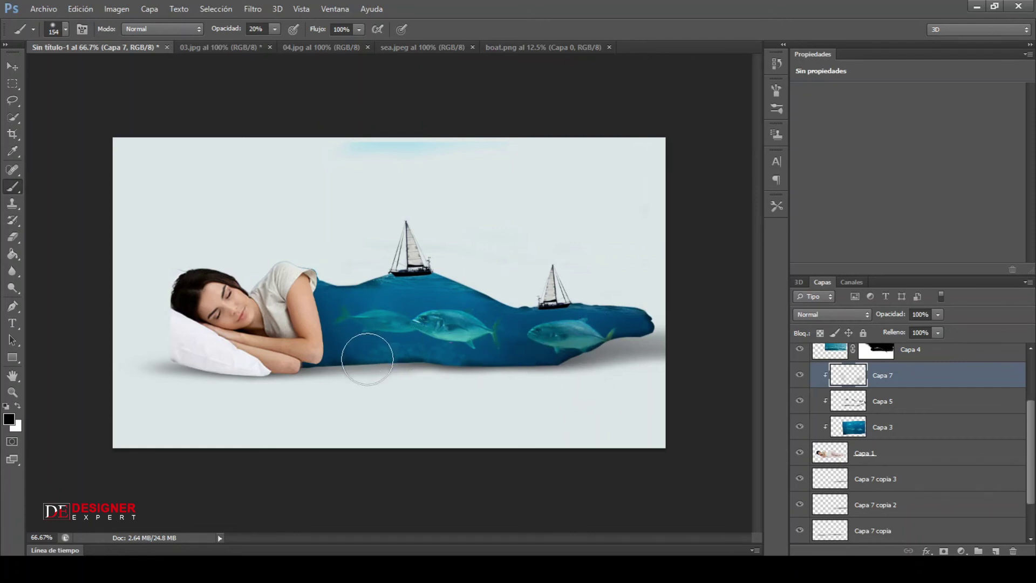
drag(236, 29, 229, 28)
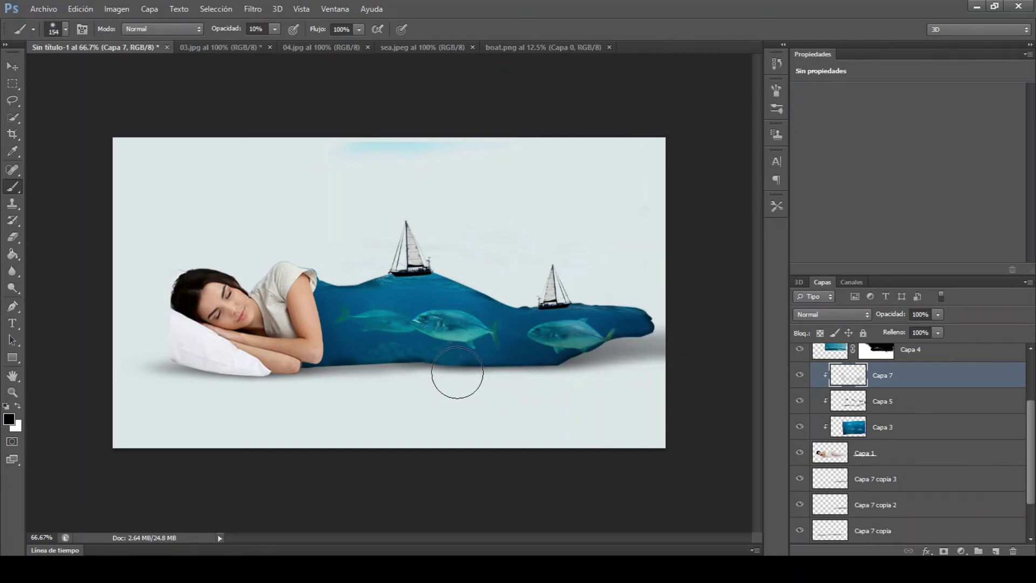
drag(373, 334, 496, 421)
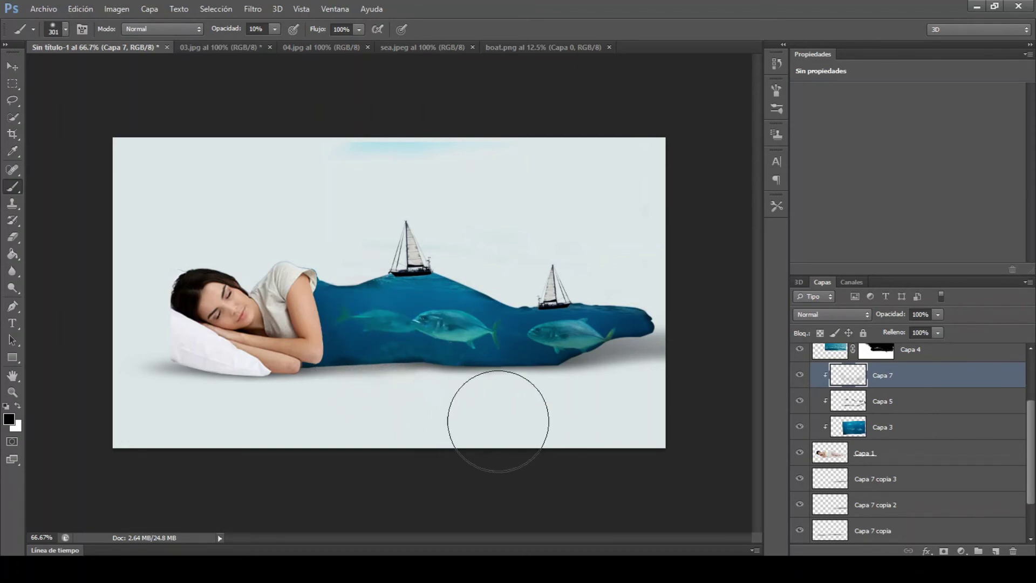
click(39, 11)
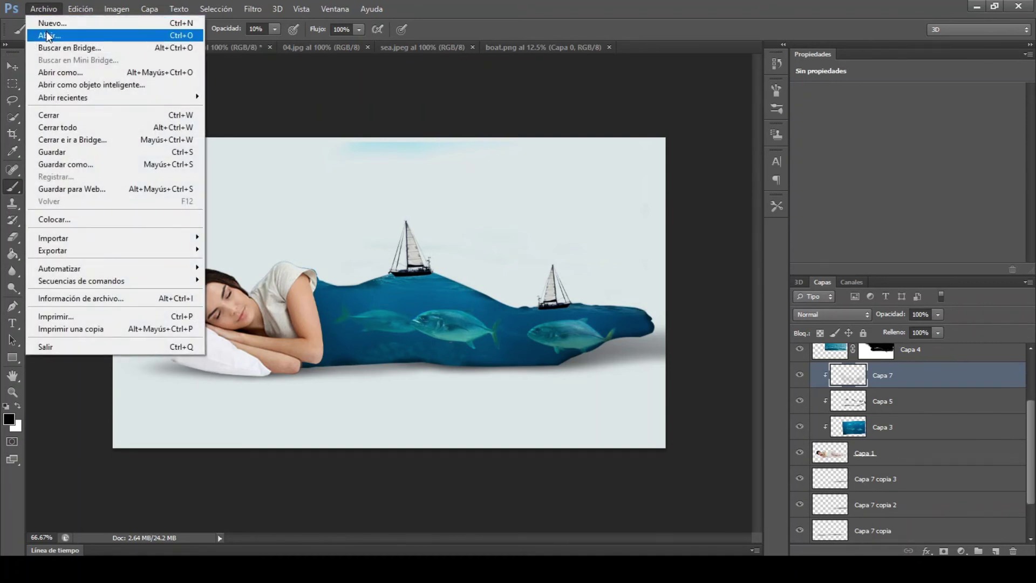
Step: Open cloud.png and drag it into Sin título-1 as new layer Capa 8
click(48, 36)
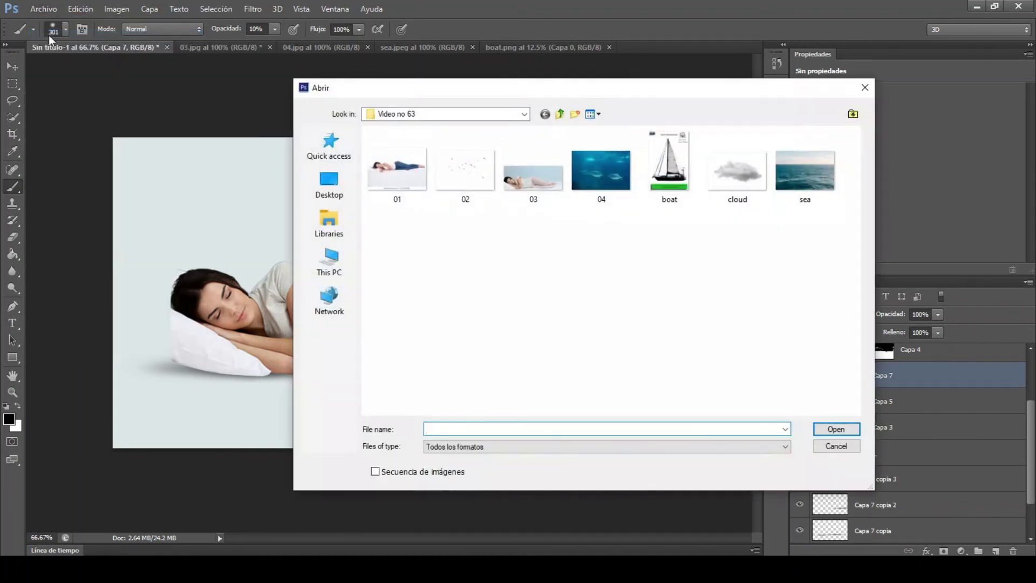
double_click(753, 170)
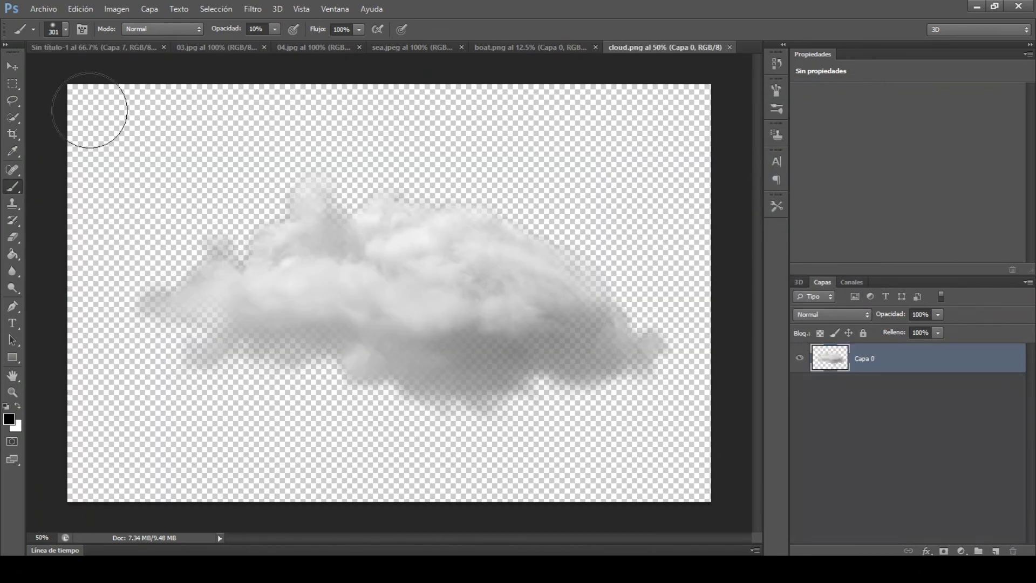
click(14, 70)
mouse_move(378, 242)
mouse_down()
mouse_move(86, 46)
mouse_move(358, 203)
mouse_up()
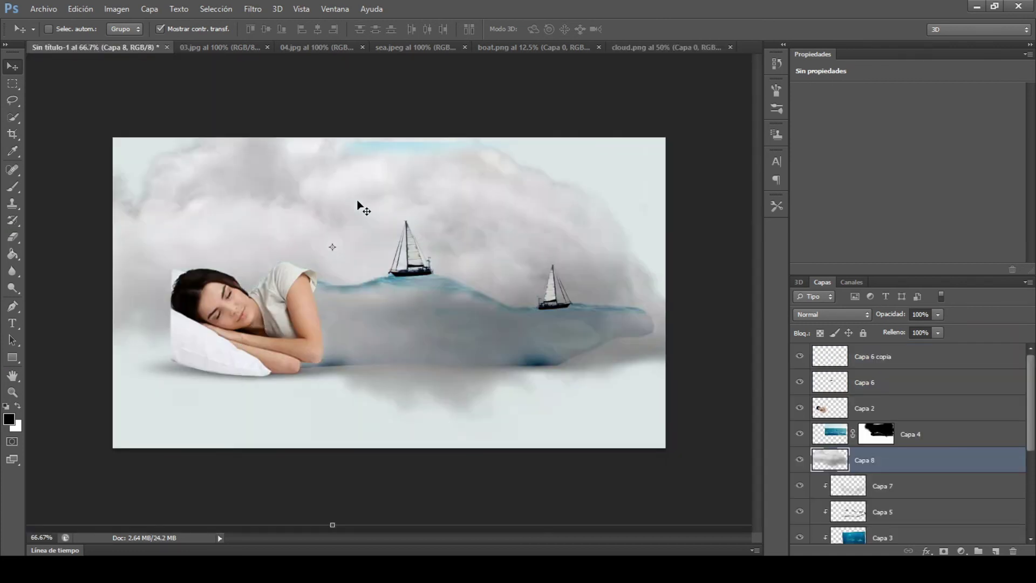
Step: Scale the cloud to about 19% above the woman and move Capa 8 to the stack's top
click(80, 9)
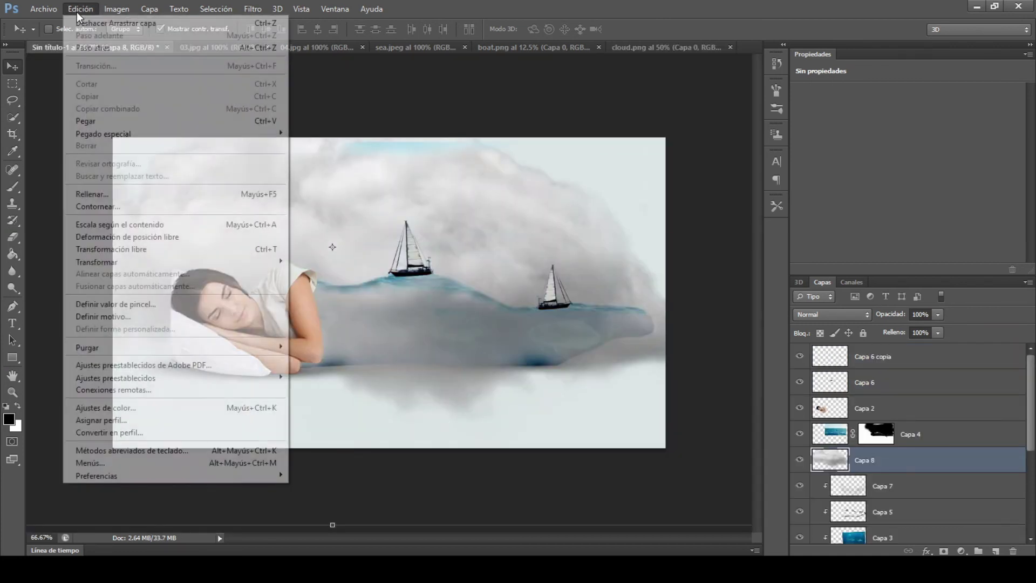
click(116, 250)
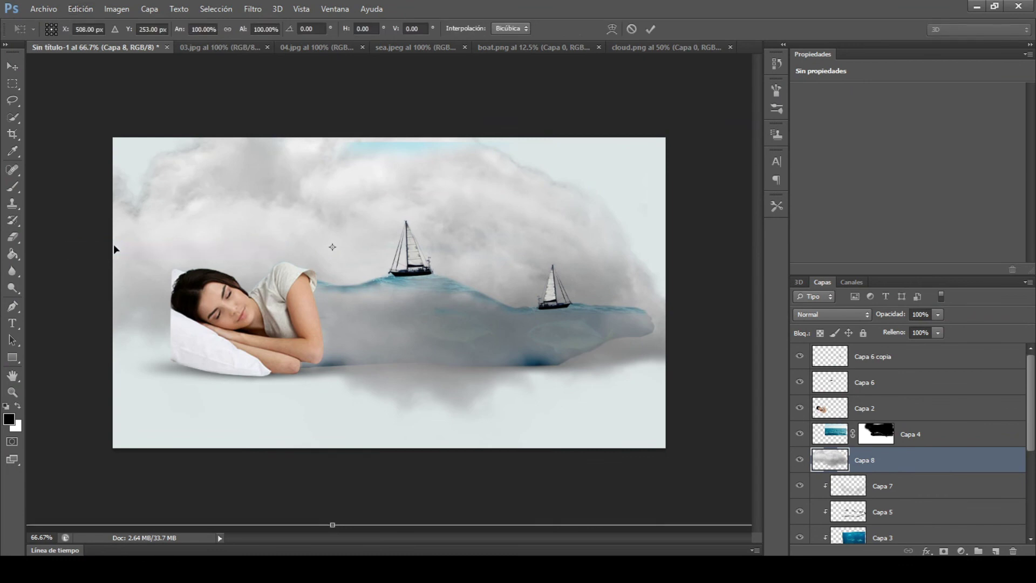
key(ctrl+minus)
drag(672, 469, 425, 309)
drag(377, 258, 349, 218)
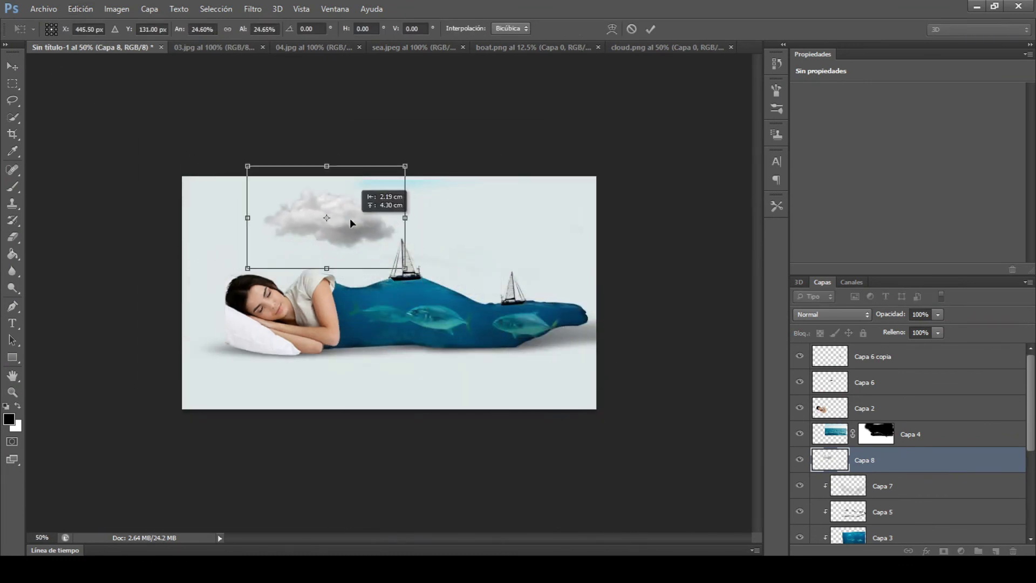
drag(492, 212, 486, 208)
mouse_move(348, 216)
mouse_down()
mouse_move(370, 296)
mouse_move(325, 212)
mouse_up()
mouse_move(371, 261)
mouse_down()
mouse_move(356, 241)
mouse_move(372, 209)
mouse_up()
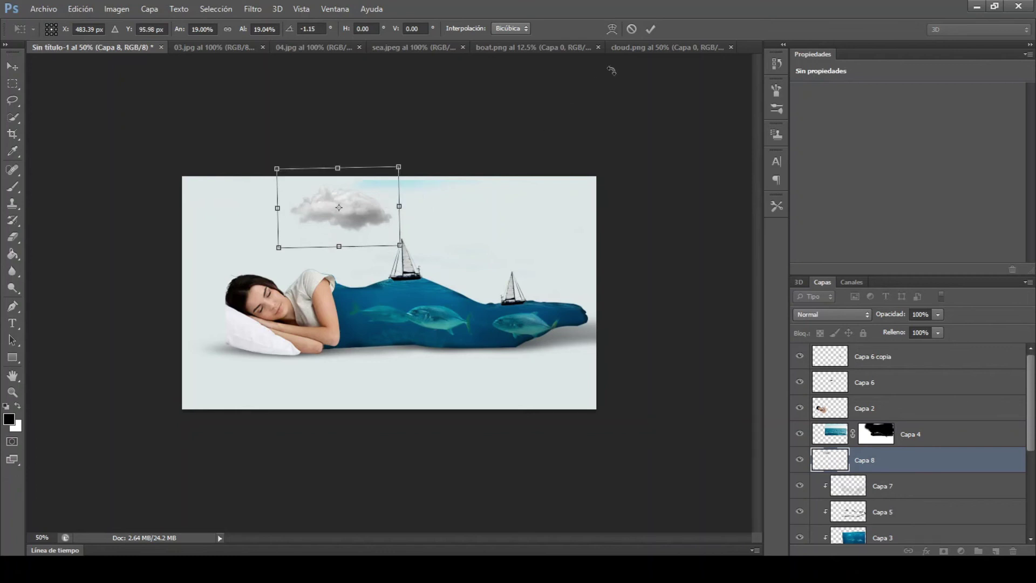
click(650, 28)
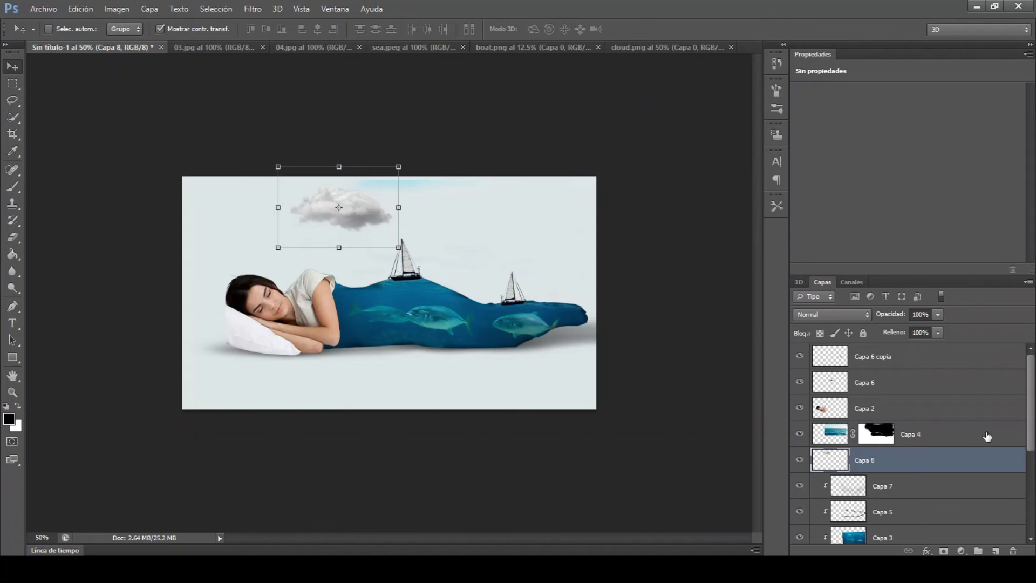
drag(995, 455, 984, 355)
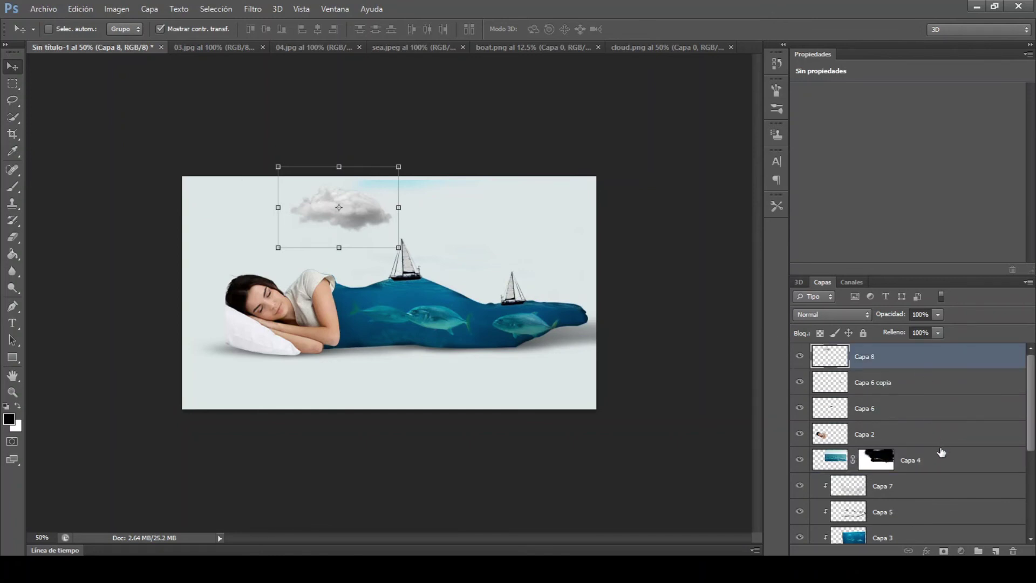
Step: Select Capa 4's layer mask and set the Brush opacity to 100% for painting
click(944, 465)
click(882, 463)
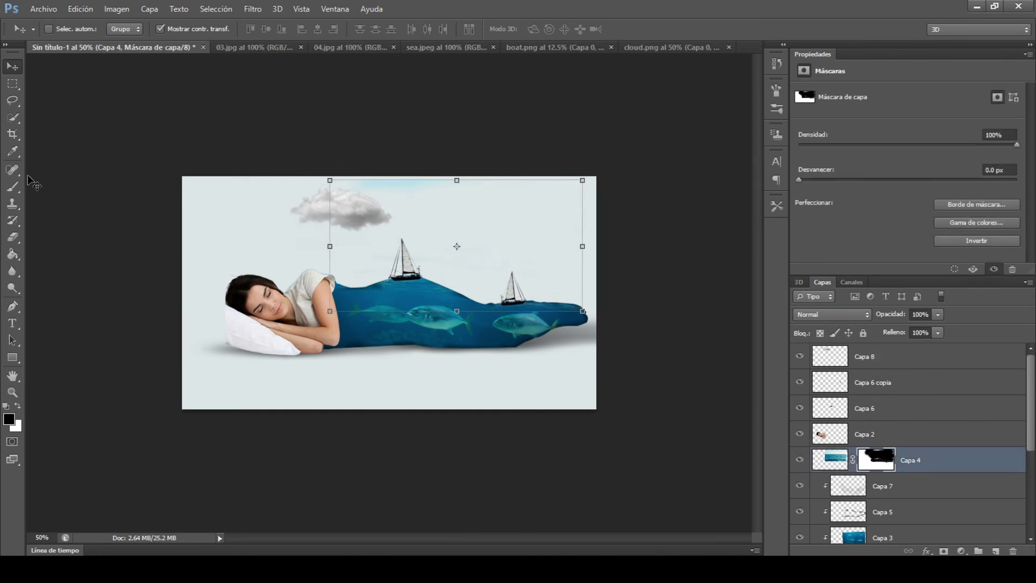
click(12, 187)
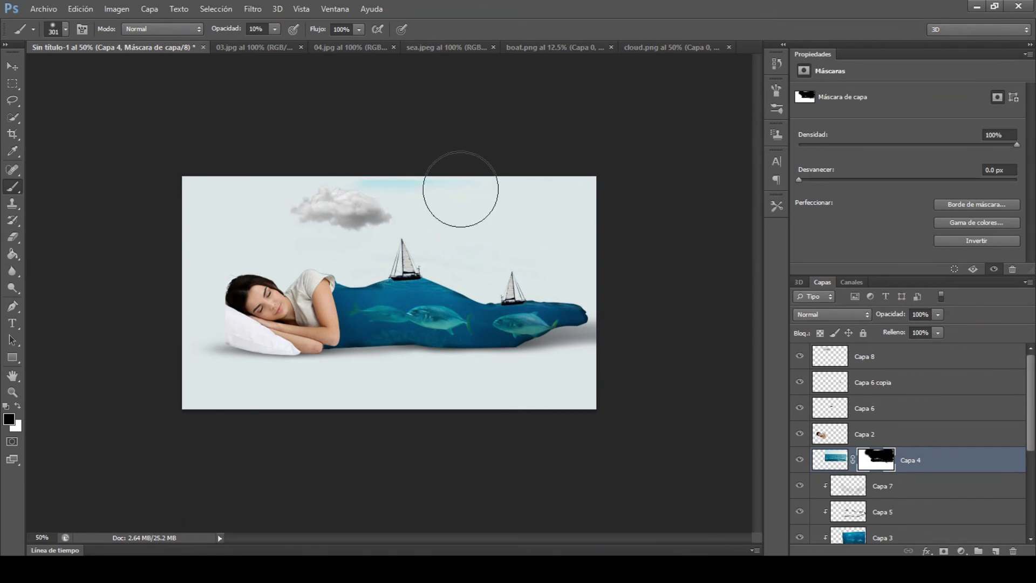
key(alt)
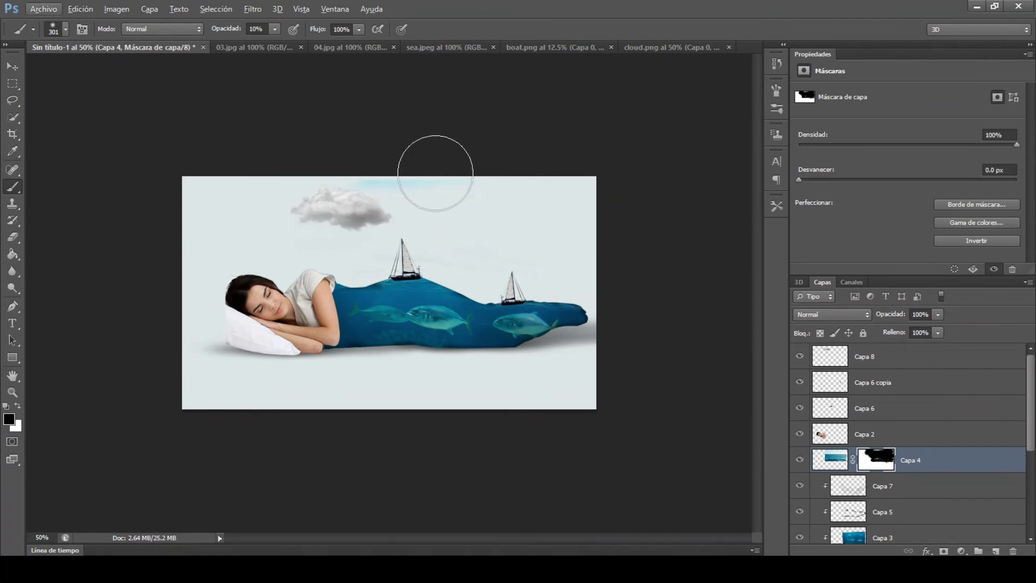
drag(226, 29, 237, 30)
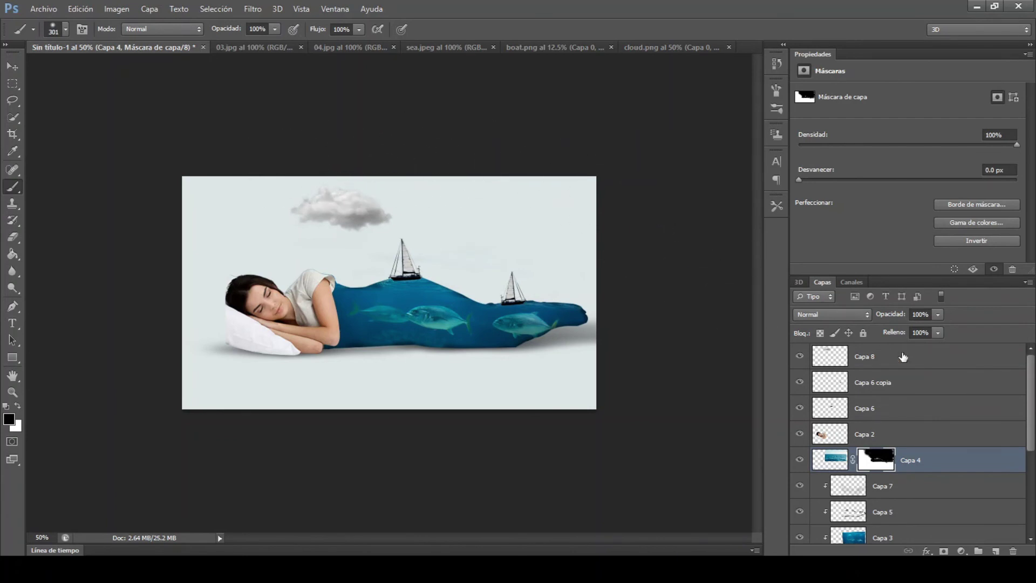
click(950, 362)
Step: Duplicate the cloud layer Capa 8 as Capa 8 copia
right_click(950, 362)
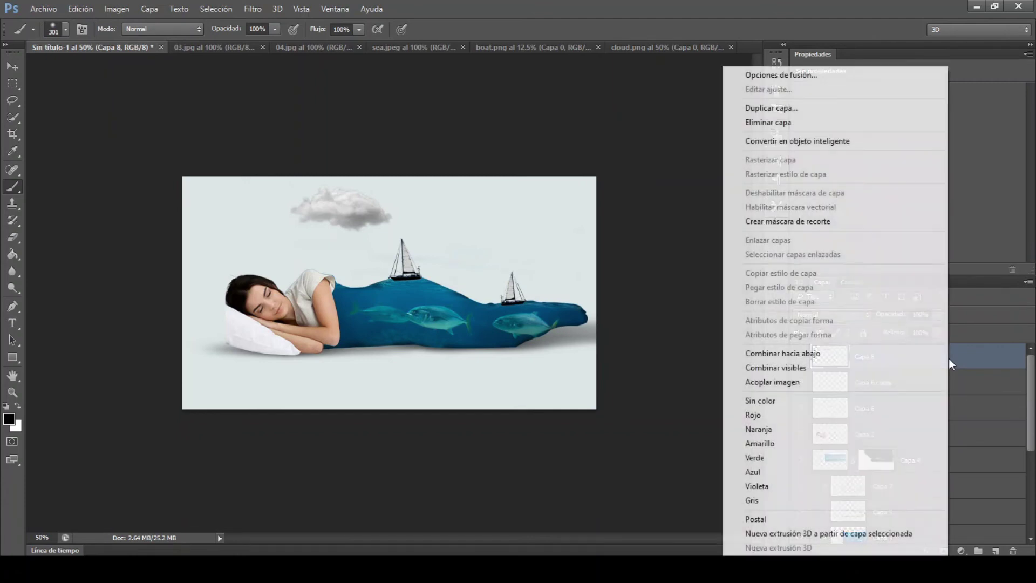
click(880, 108)
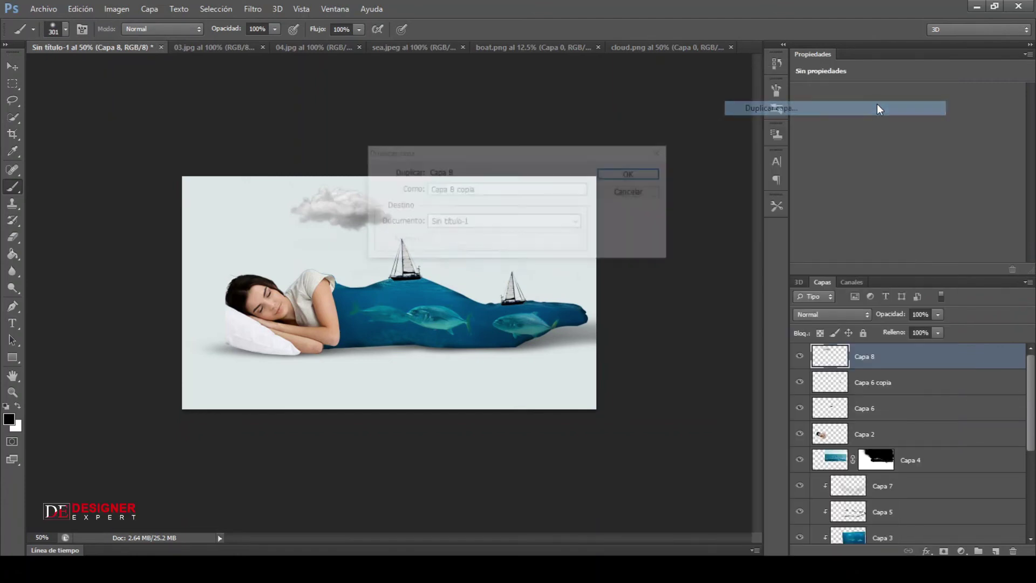
click(659, 176)
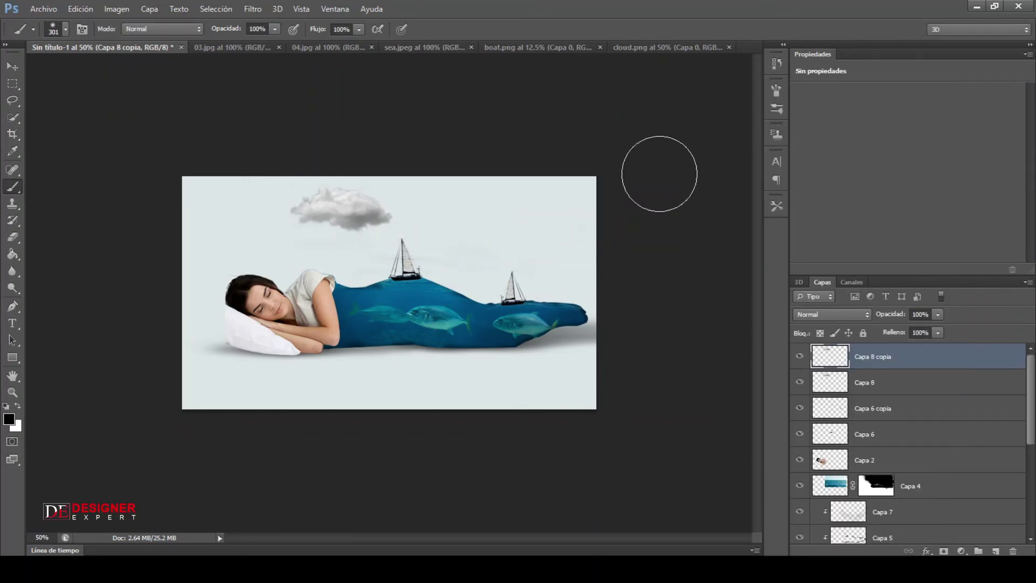
Step: Mirror the cloud copy horizontally, tilt and resize it, and place it at the right
click(81, 9)
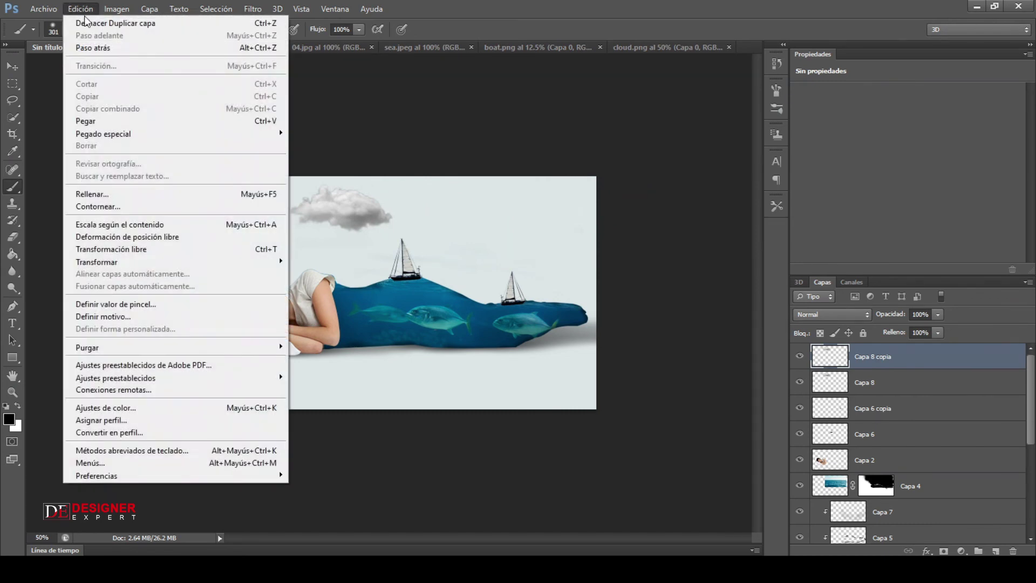
click(141, 251)
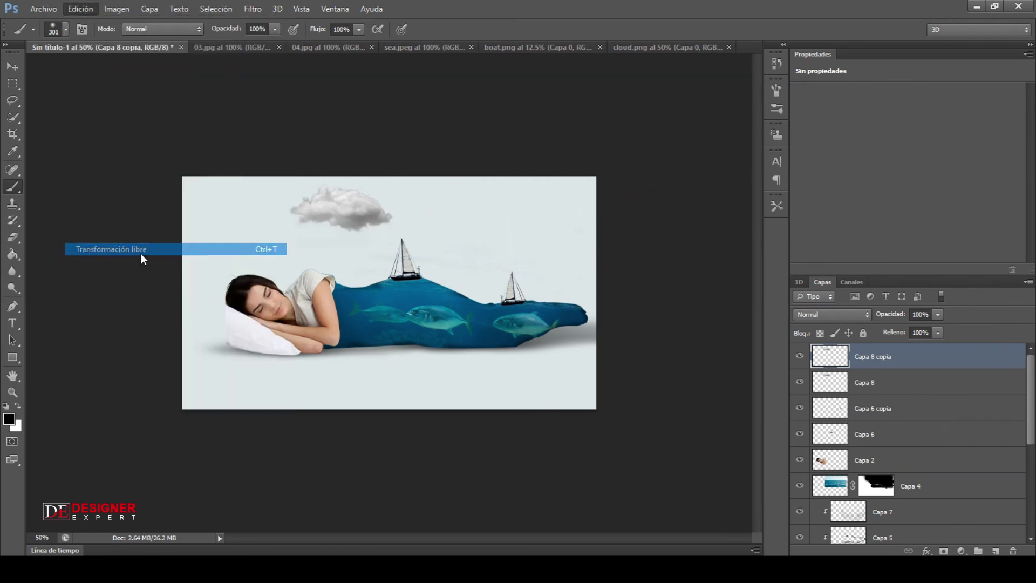
drag(381, 202, 505, 211)
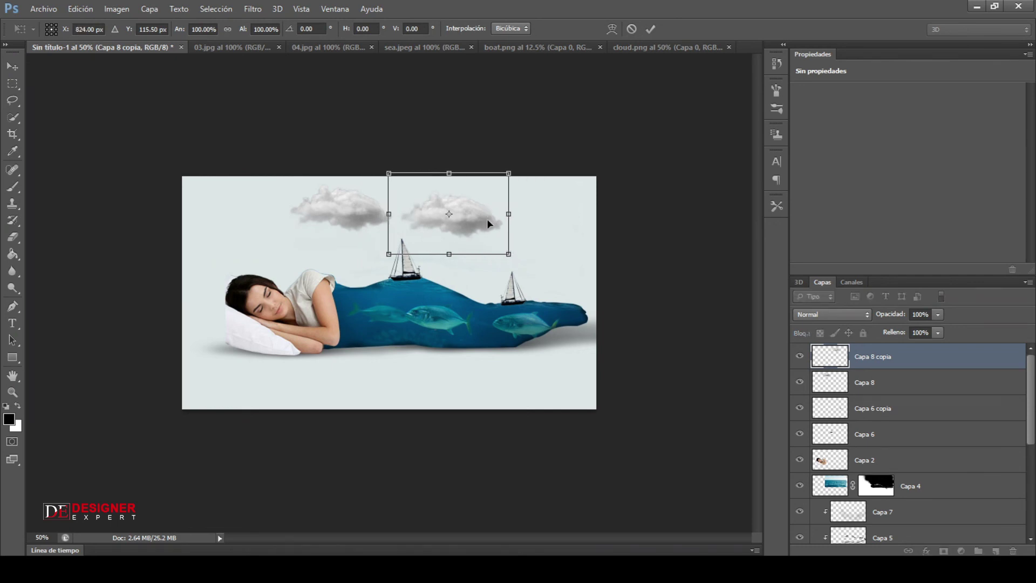
right_click(487, 223)
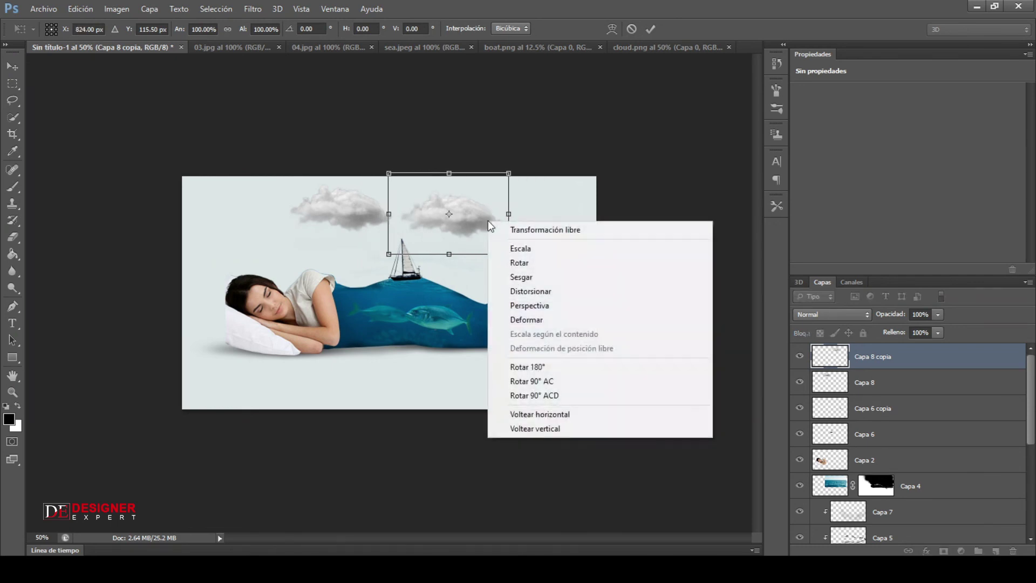
click(543, 413)
mouse_move(506, 252)
mouse_down()
mouse_move(489, 240)
mouse_move(529, 217)
mouse_move(557, 219)
mouse_up()
mouse_move(589, 229)
mouse_down()
mouse_move(597, 266)
mouse_move(573, 246)
mouse_up()
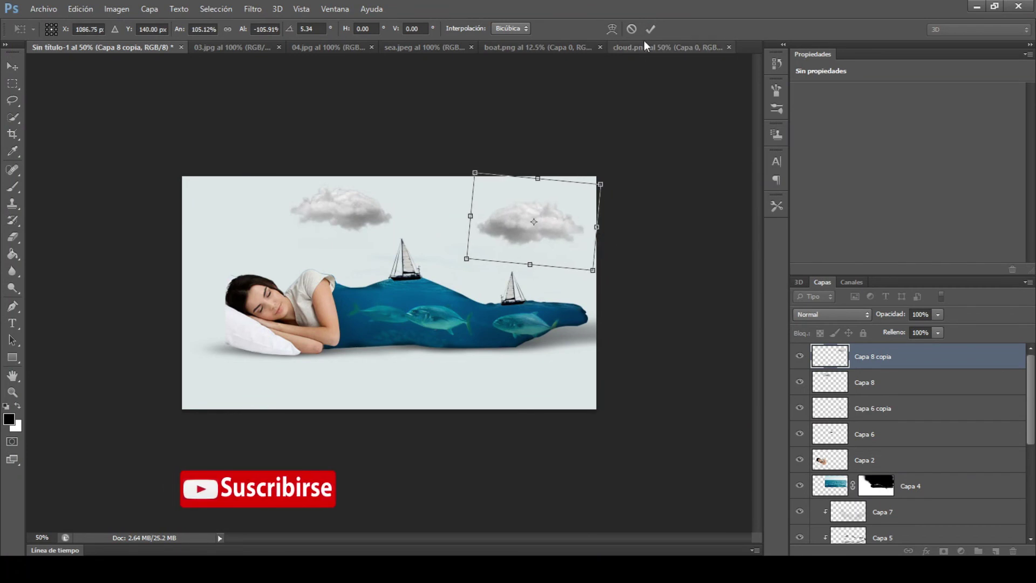
click(651, 28)
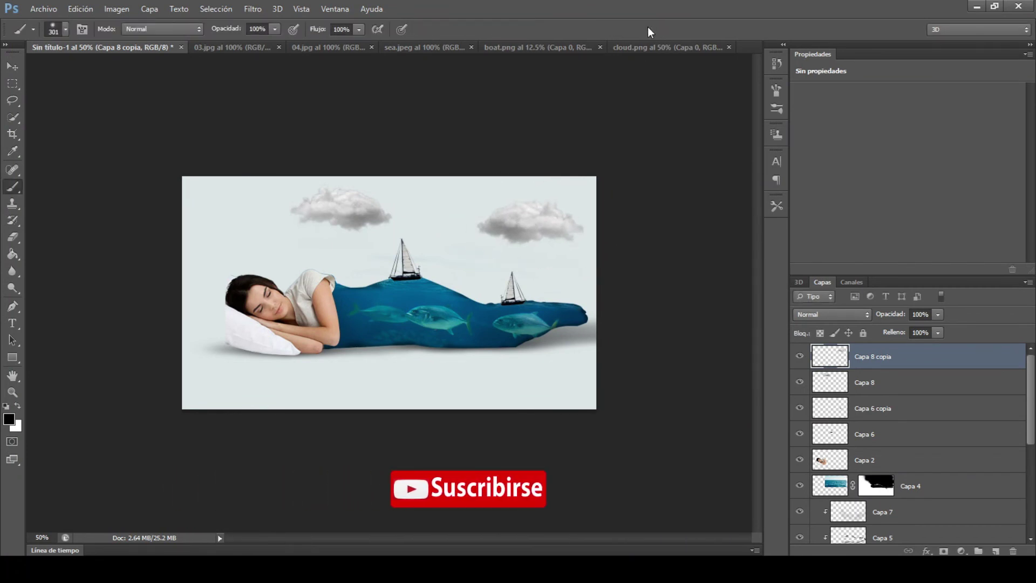
Step: Duplicate the right cloud layer as Capa 8 copia 2
right_click(938, 364)
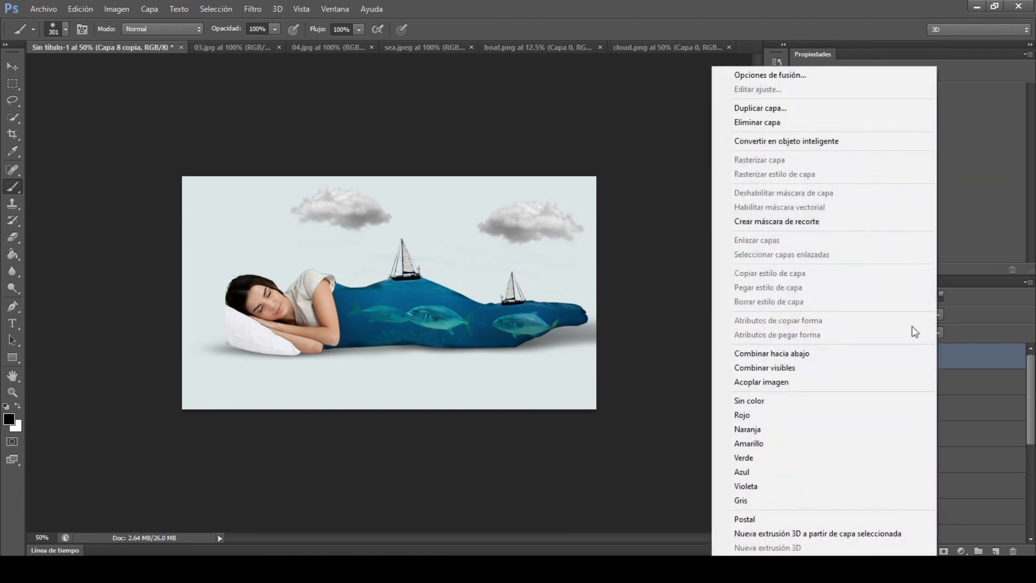
click(868, 108)
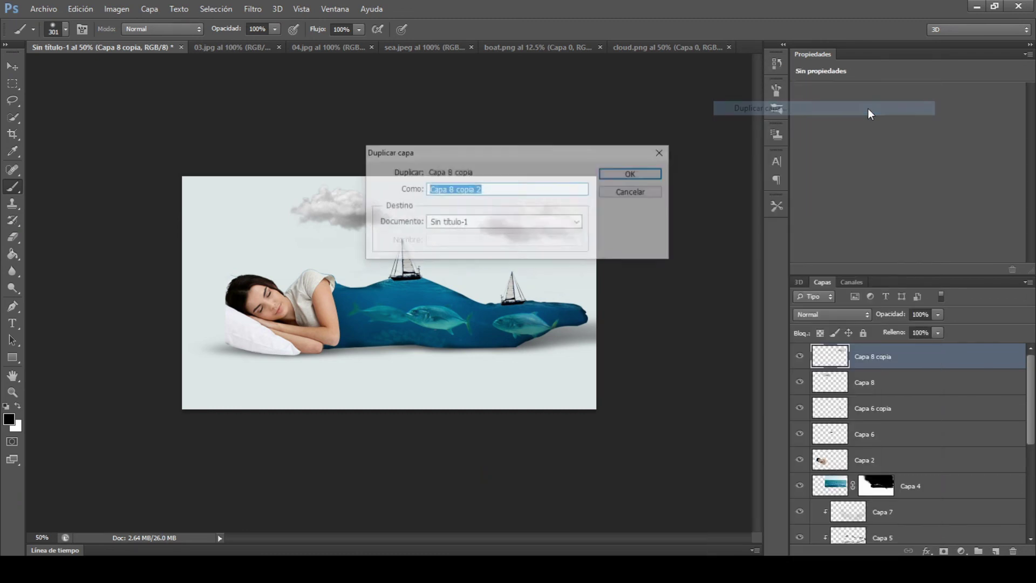
click(657, 172)
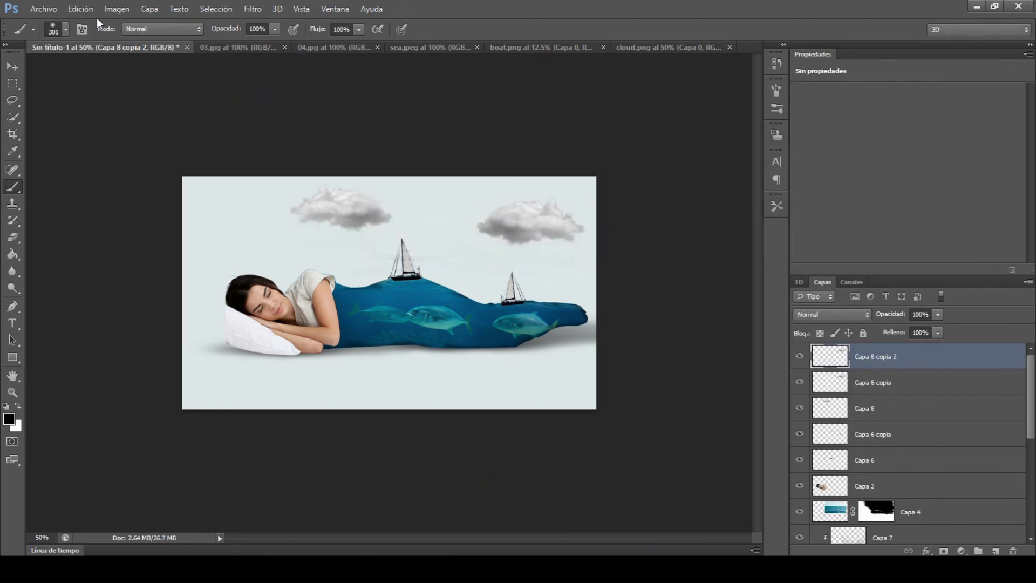
Step: Scale the new cloud to about 65%, flip it horizontally, and place it between the clouds
click(81, 9)
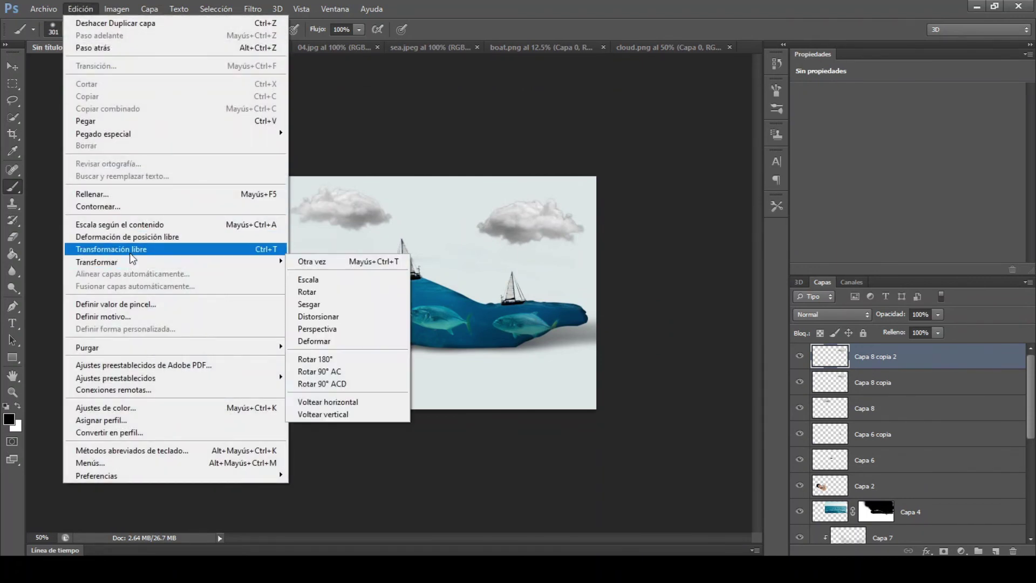
click(130, 252)
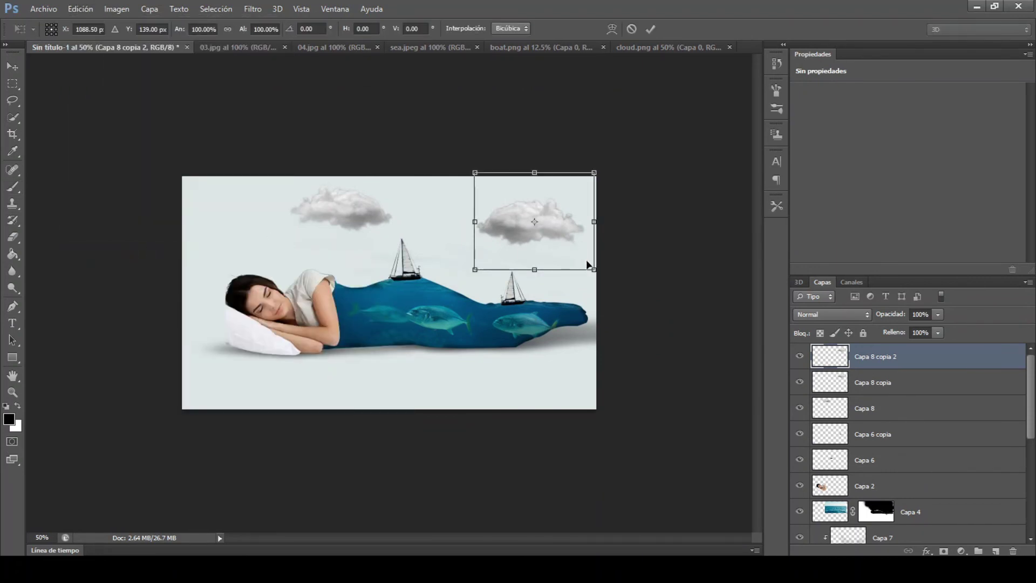
drag(588, 265, 466, 214)
right_click(466, 218)
click(546, 415)
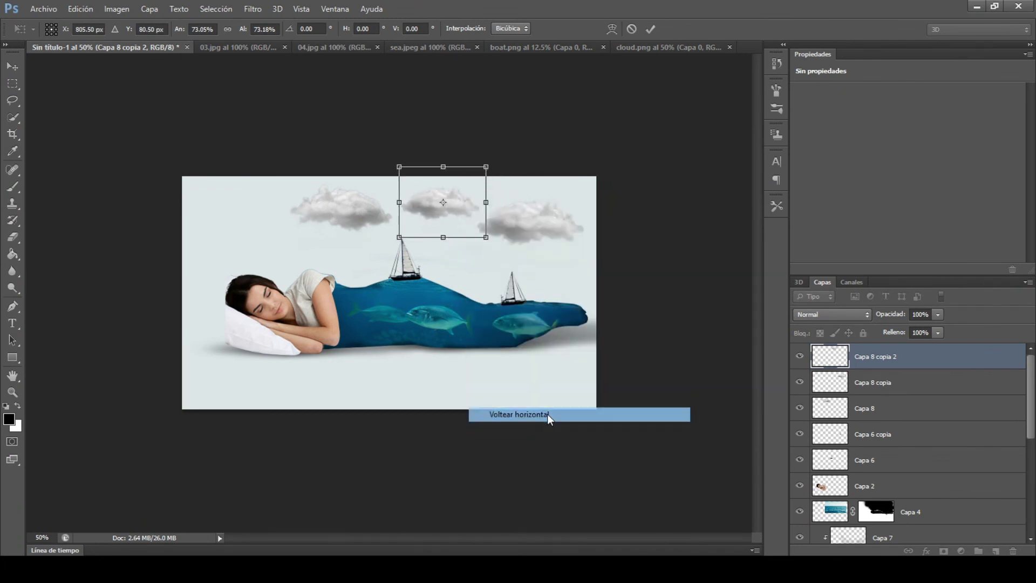
drag(457, 203, 414, 199)
drag(442, 231, 438, 227)
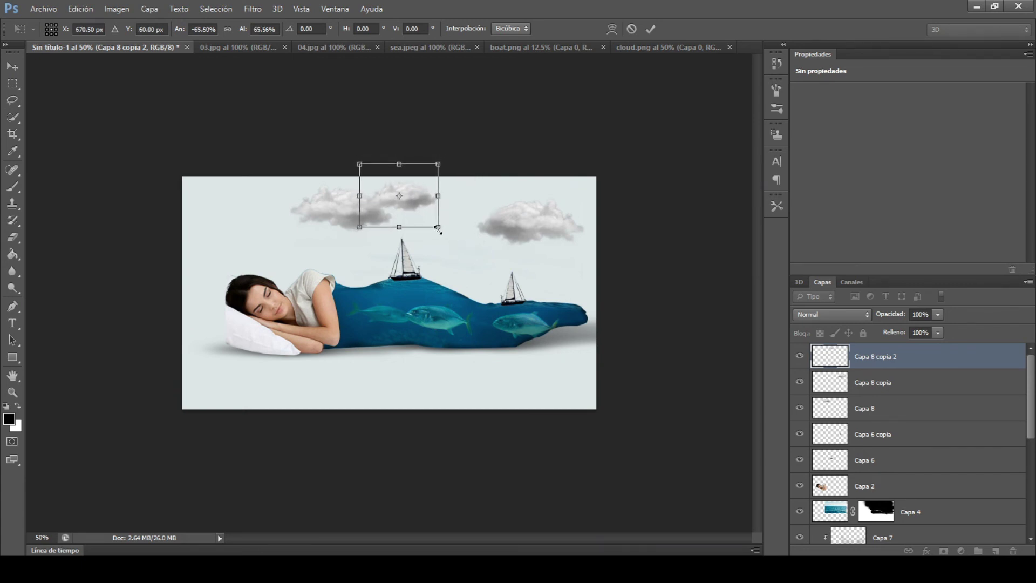
key(b)
click(650, 28)
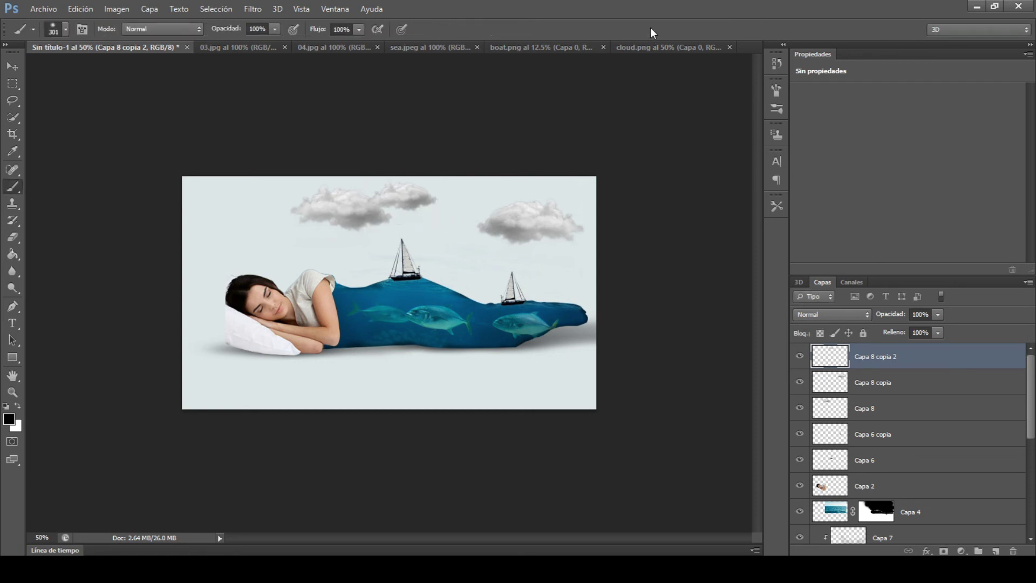
Step: Nudge the first cloud, Capa 8, slightly downward with the Move tool
click(911, 413)
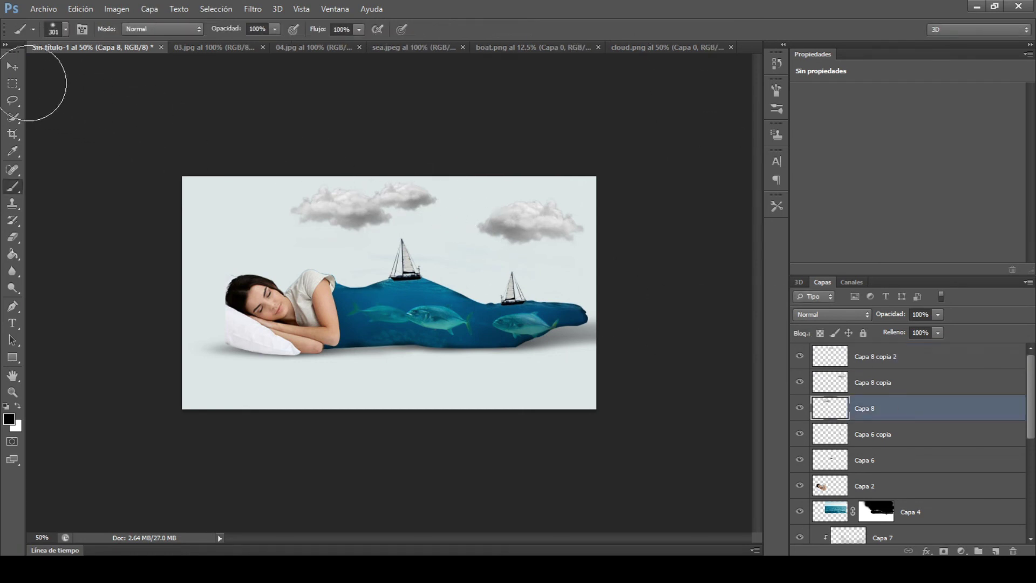
click(11, 66)
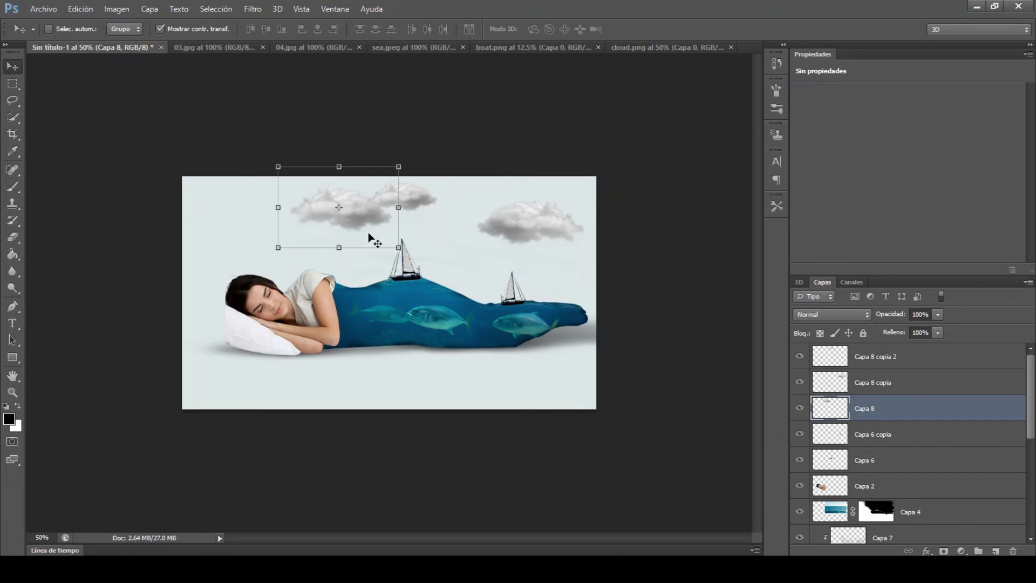
drag(368, 232, 369, 234)
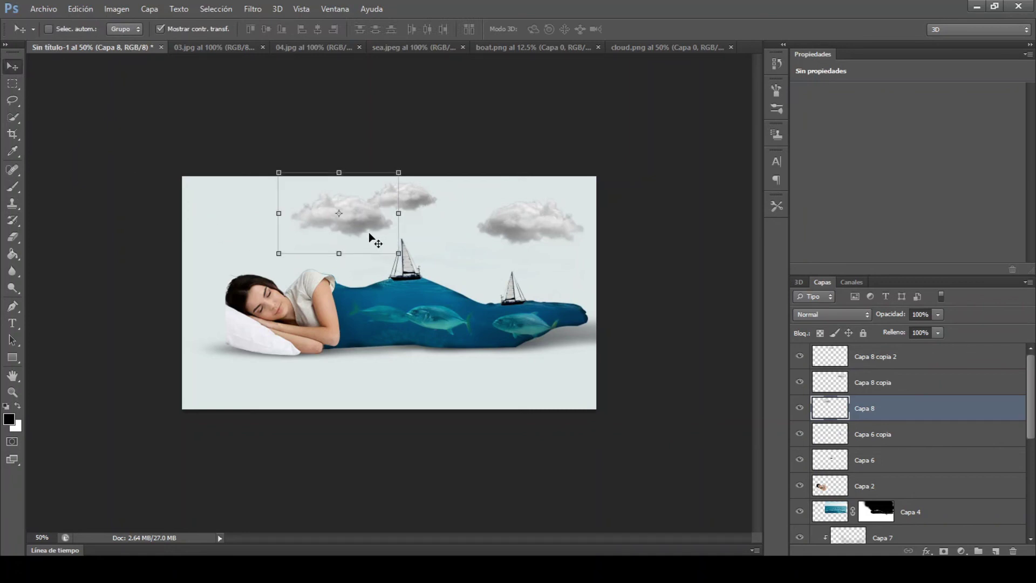
click(956, 365)
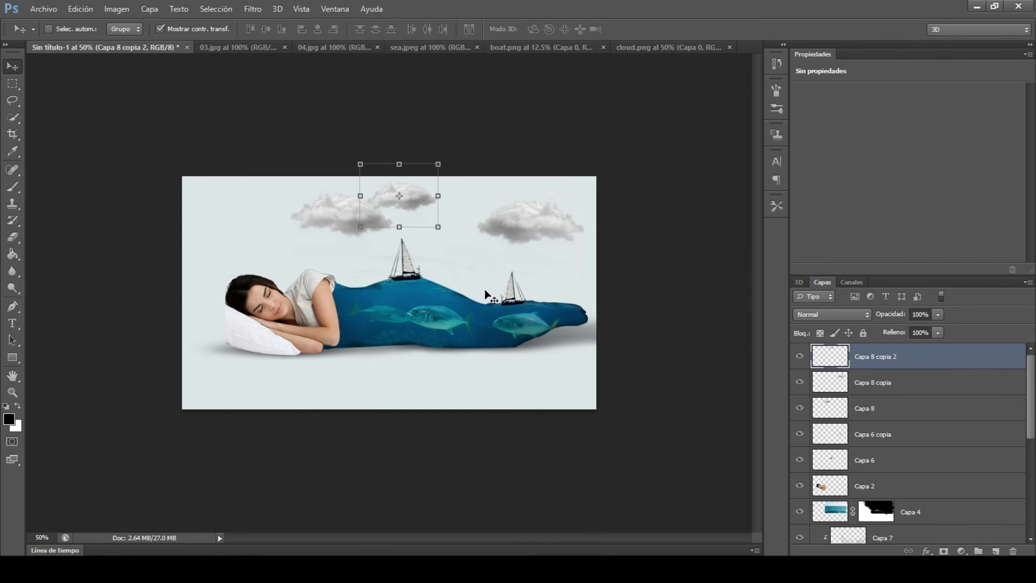
click(43, 9)
Step: Open bird image 02 as Capa 9 and scale it to about 60% between the clouds
click(50, 34)
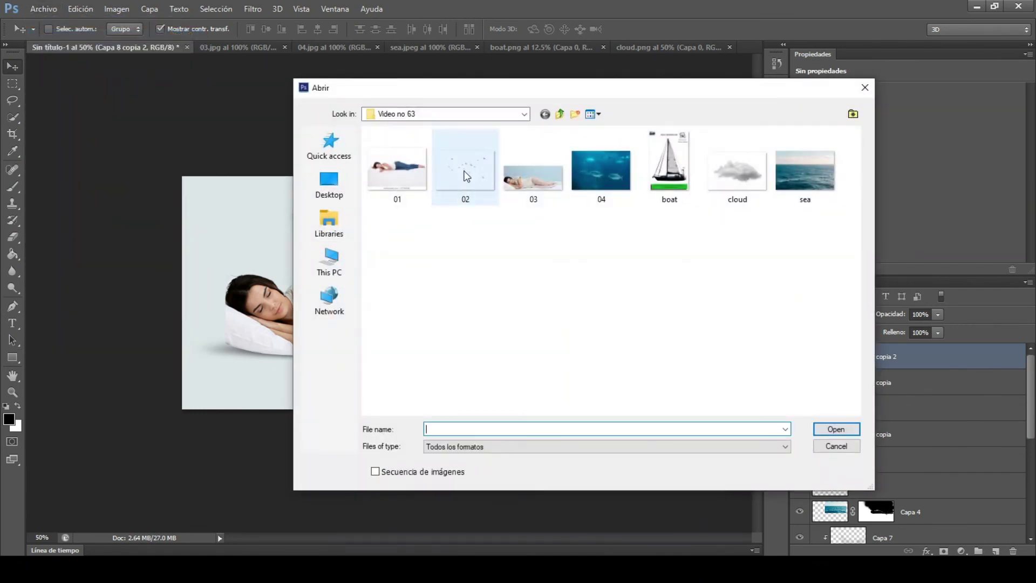
double_click(462, 171)
mouse_move(520, 263)
mouse_down()
mouse_move(104, 46)
mouse_move(463, 228)
mouse_up()
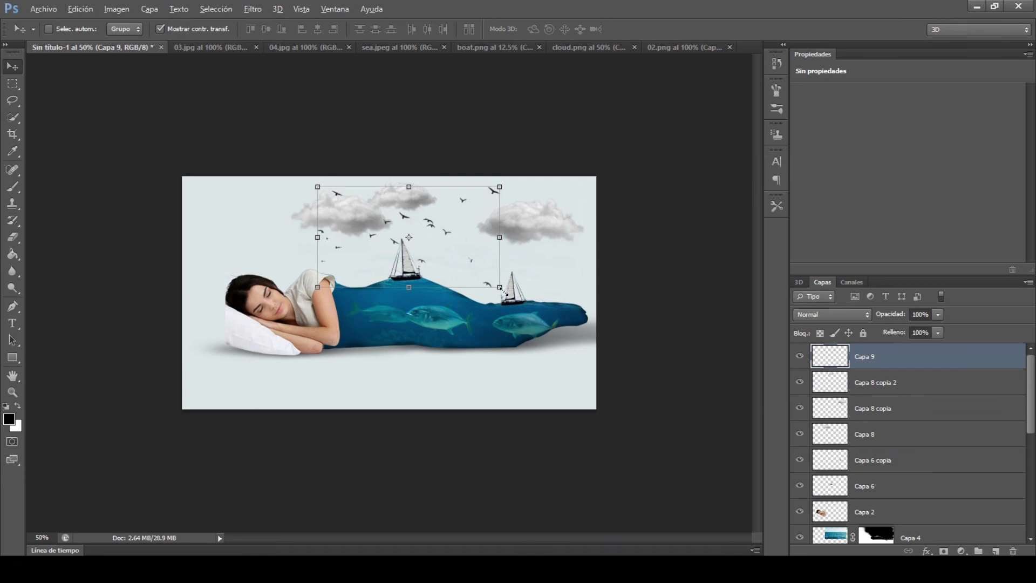
mouse_move(500, 287)
mouse_down()
mouse_move(469, 268)
mouse_move(516, 247)
mouse_up()
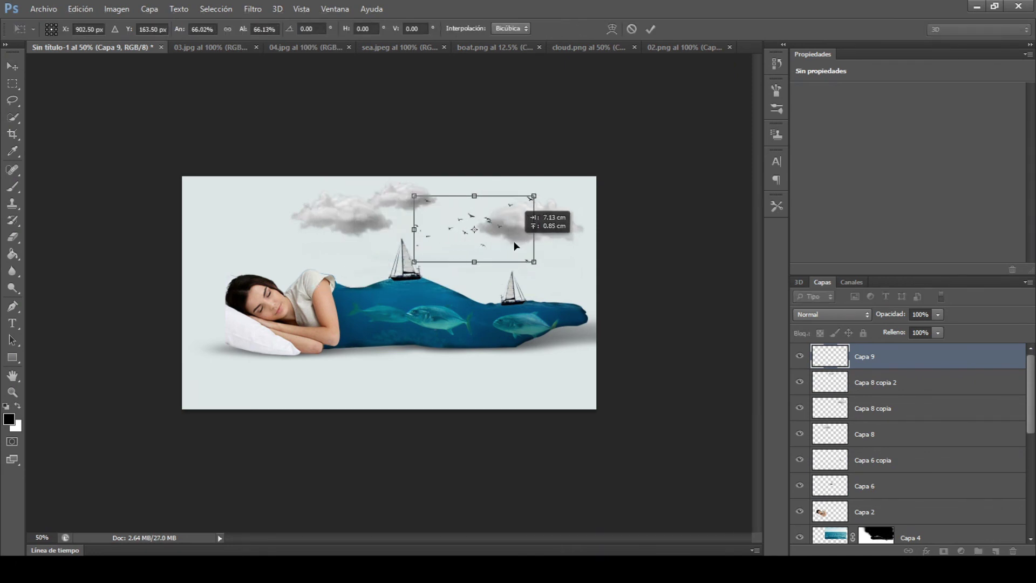
drag(516, 243, 528, 248)
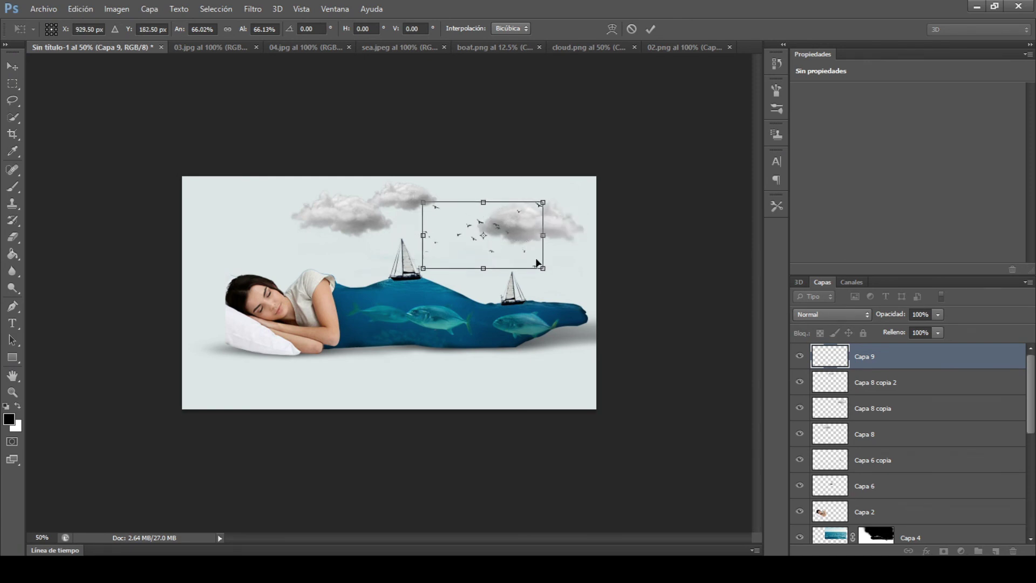
drag(539, 266, 530, 259)
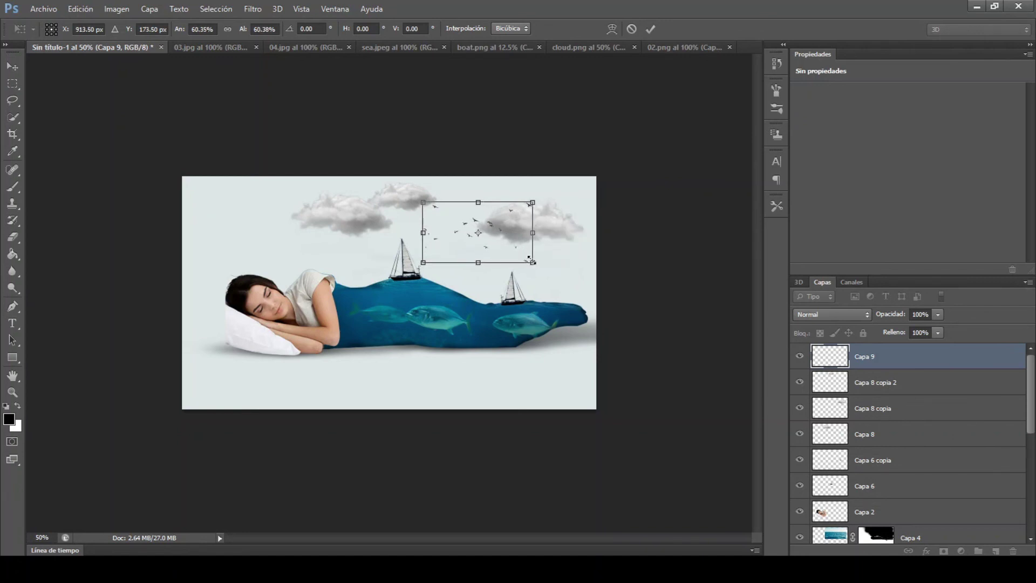
click(651, 29)
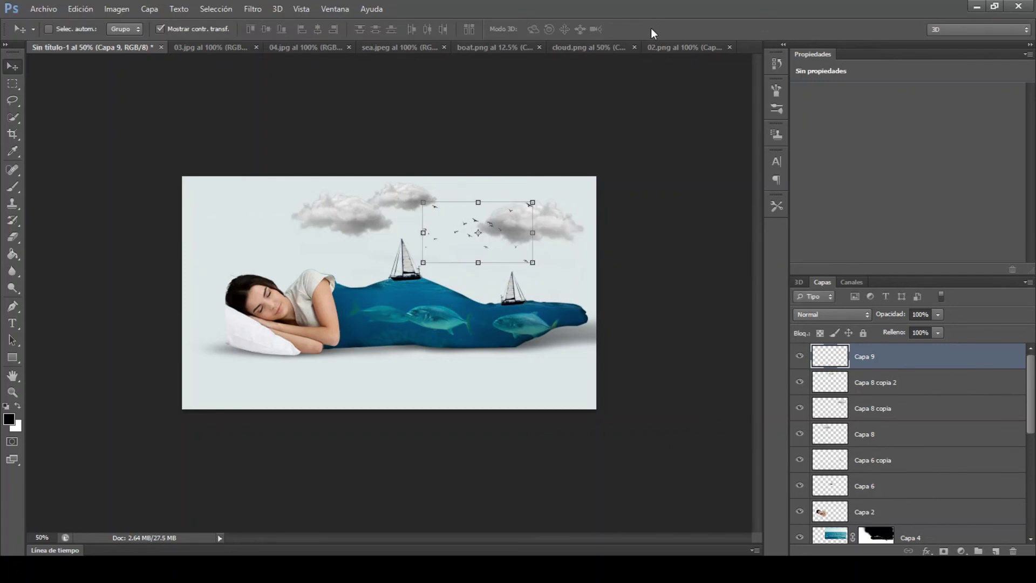
click(157, 29)
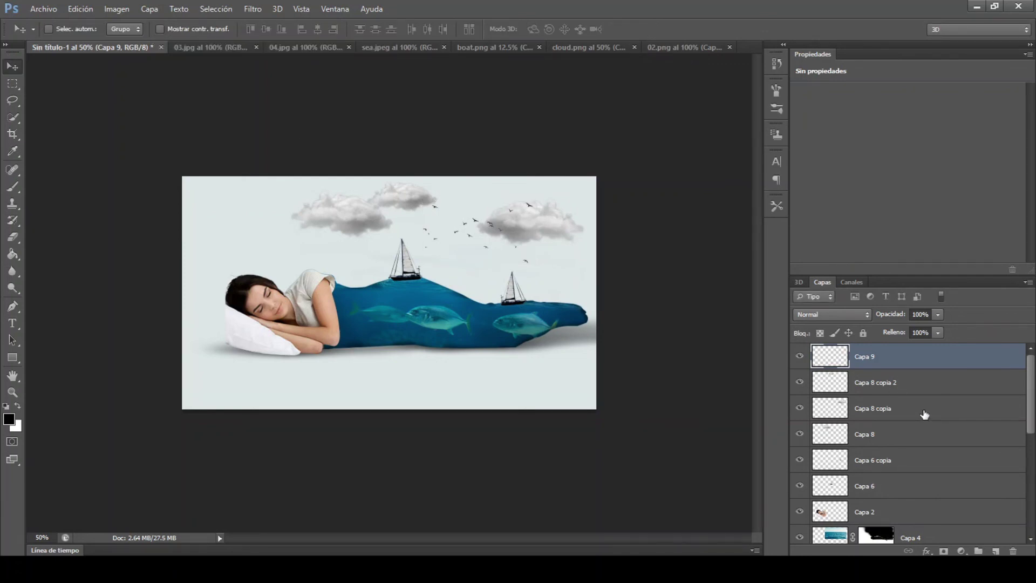
Step: Move the middle cloud (Capa 8 copia 2) and left cloud (Capa 8) to the right
click(916, 384)
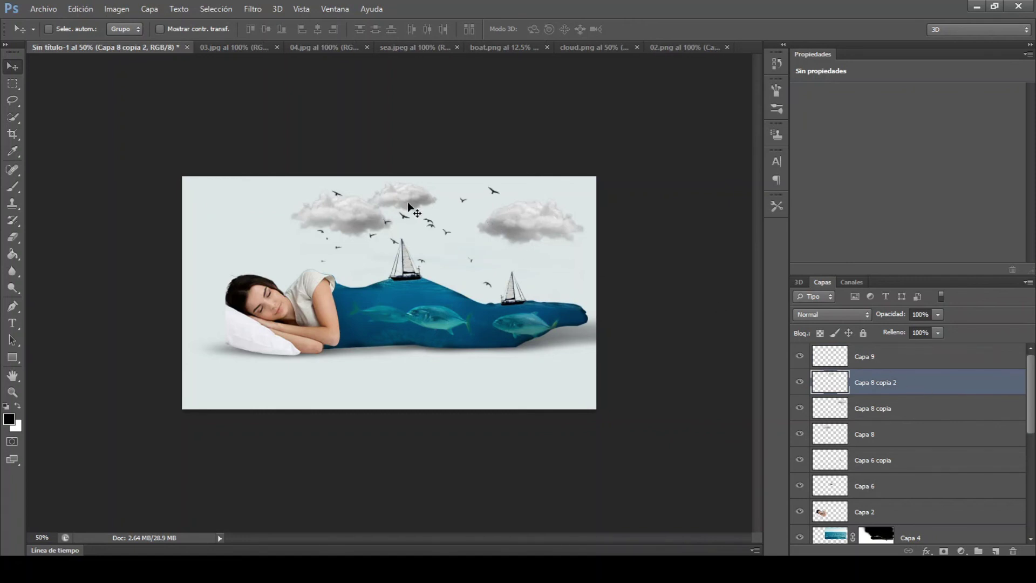
drag(407, 200, 428, 201)
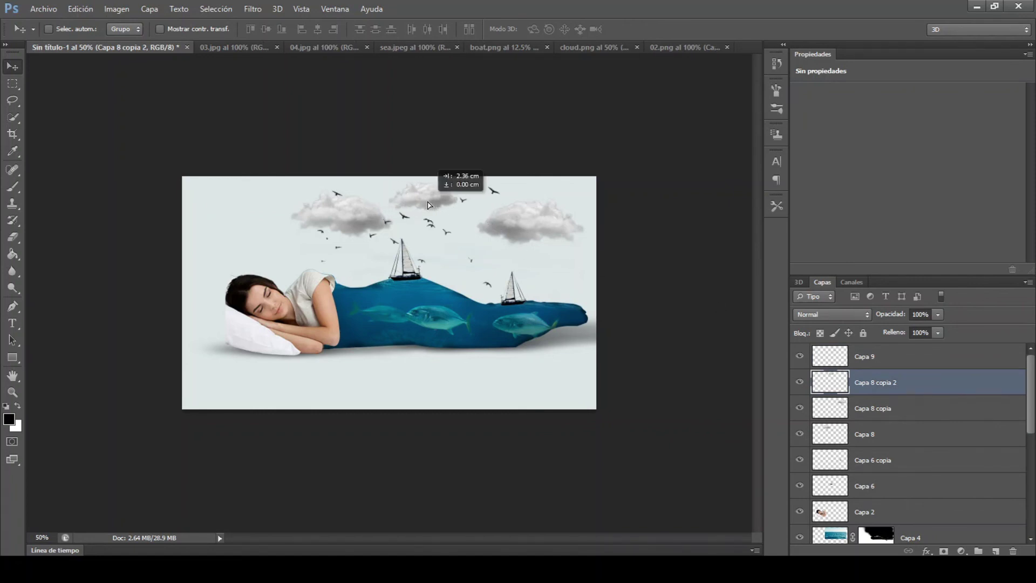
click(905, 434)
drag(365, 223, 386, 222)
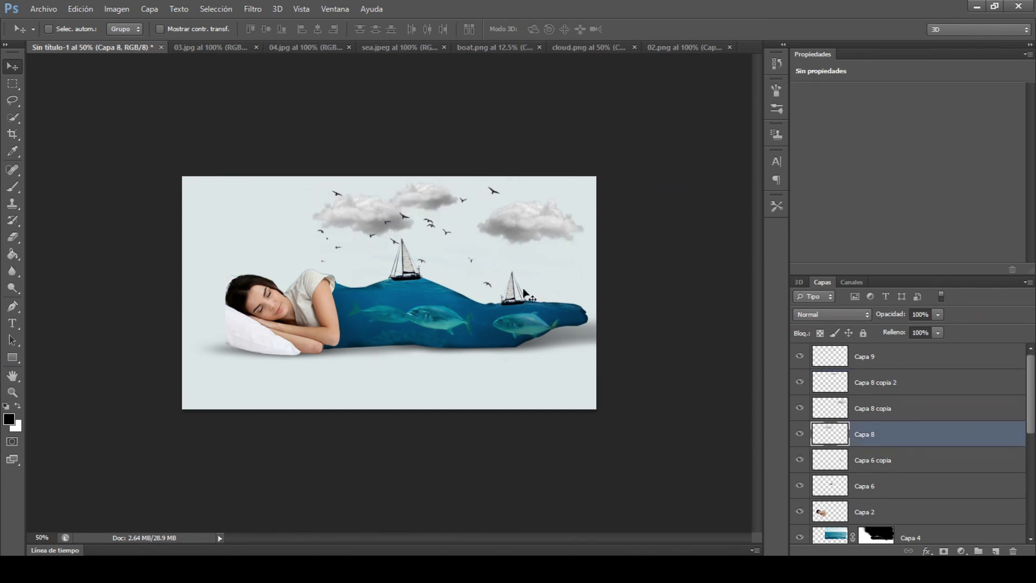
Step: Move the bird flock right and scale it to about 74% under the right cloud
click(907, 358)
drag(441, 214, 496, 215)
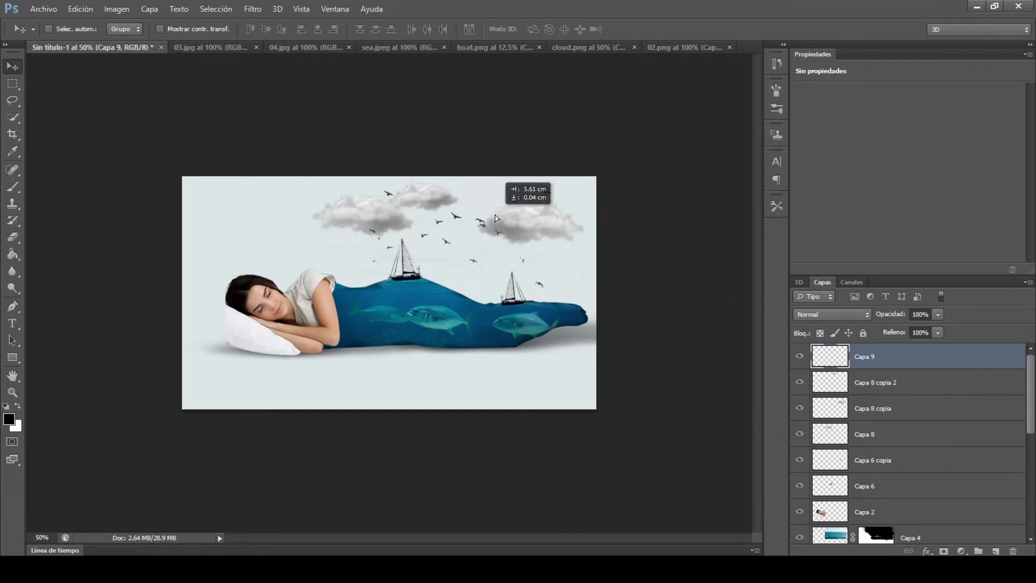
click(89, 10)
click(103, 249)
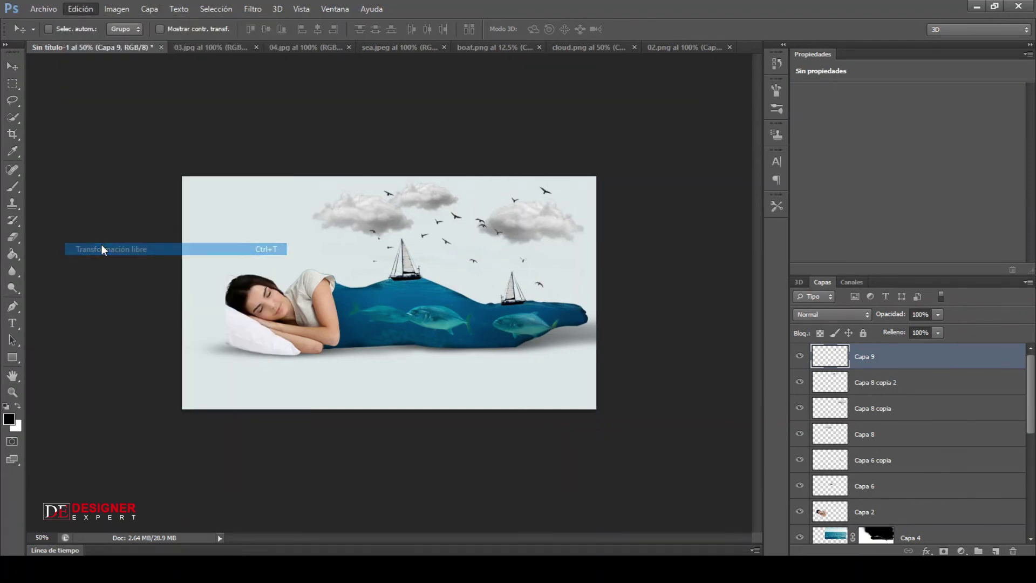
drag(551, 287, 540, 281)
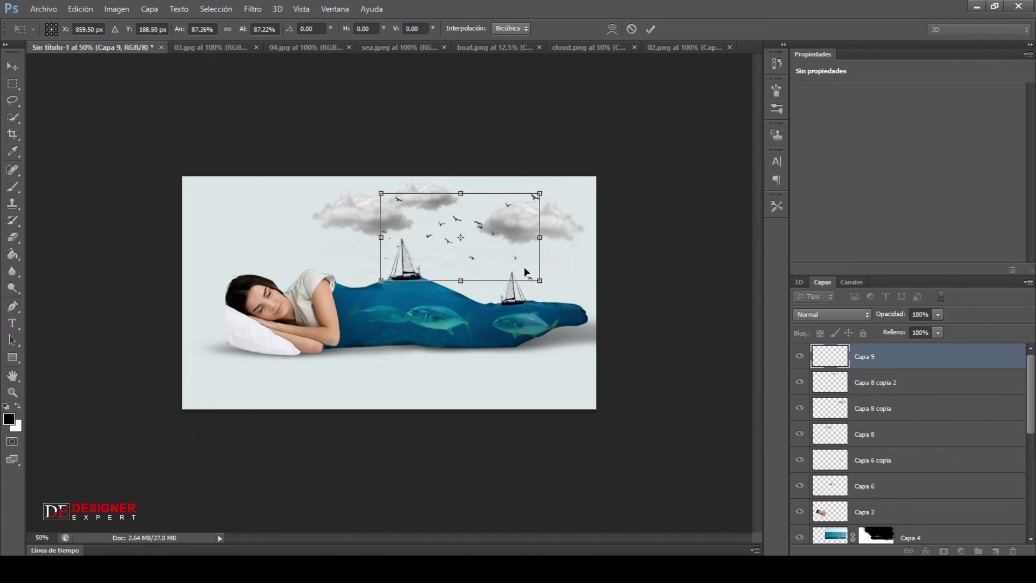
mouse_move(540, 281)
mouse_down()
mouse_move(524, 248)
mouse_move(534, 254)
mouse_up()
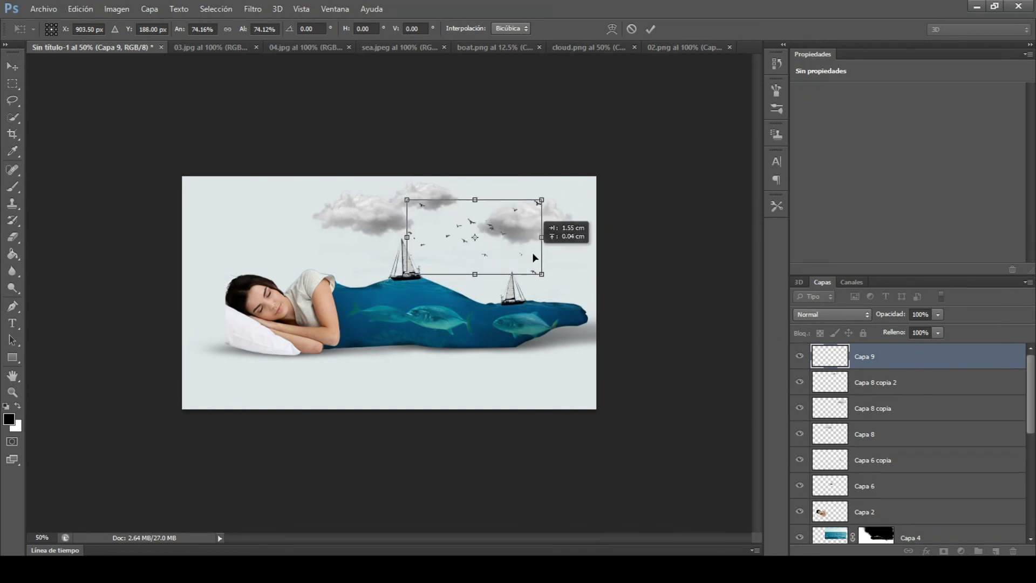
click(656, 27)
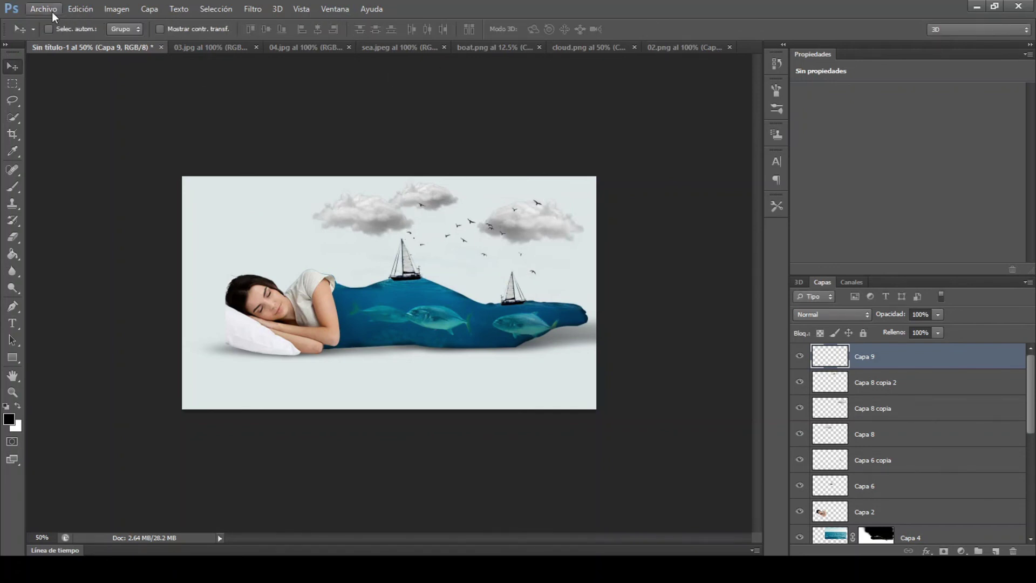
Step: Open 03.jpg and drag the orange glow into the Sin título-1 composite
click(52, 12)
click(50, 36)
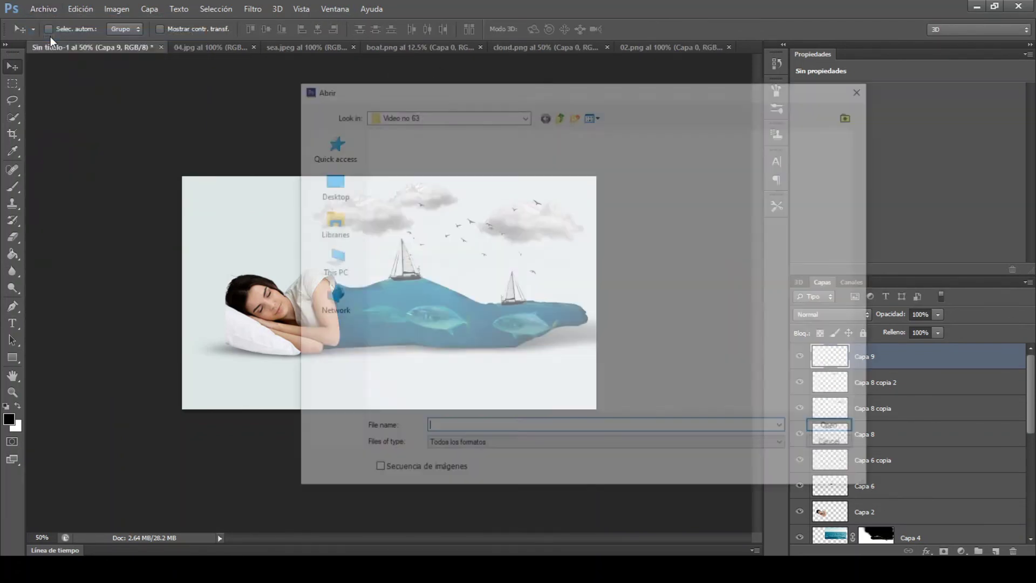
double_click(553, 163)
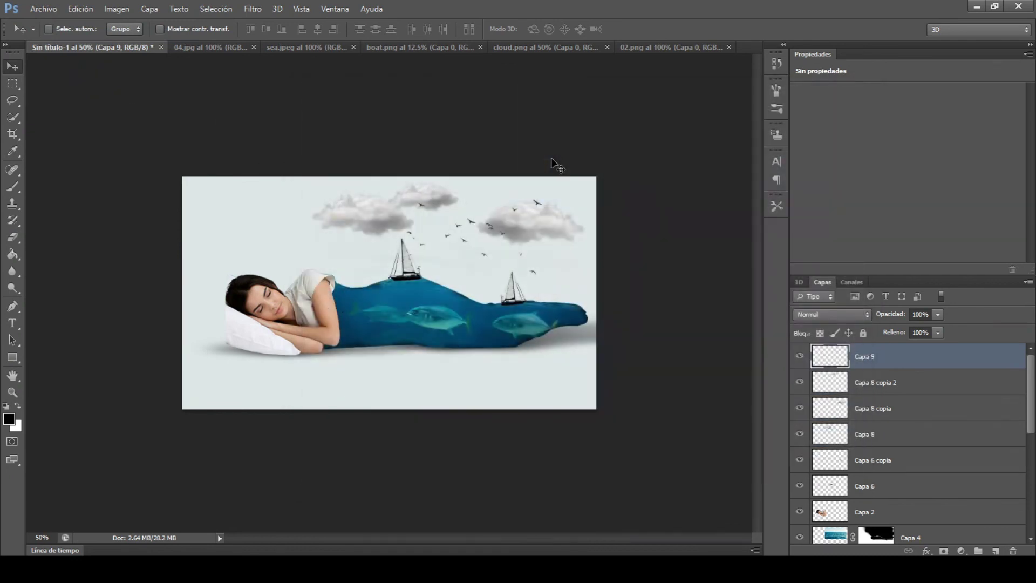
click(83, 50)
mouse_move(83, 50)
mouse_down()
mouse_move(273, 222)
mouse_move(402, 245)
mouse_up()
Step: Scale the glow layer Capa 10 to about 48% and place it top-left
click(77, 9)
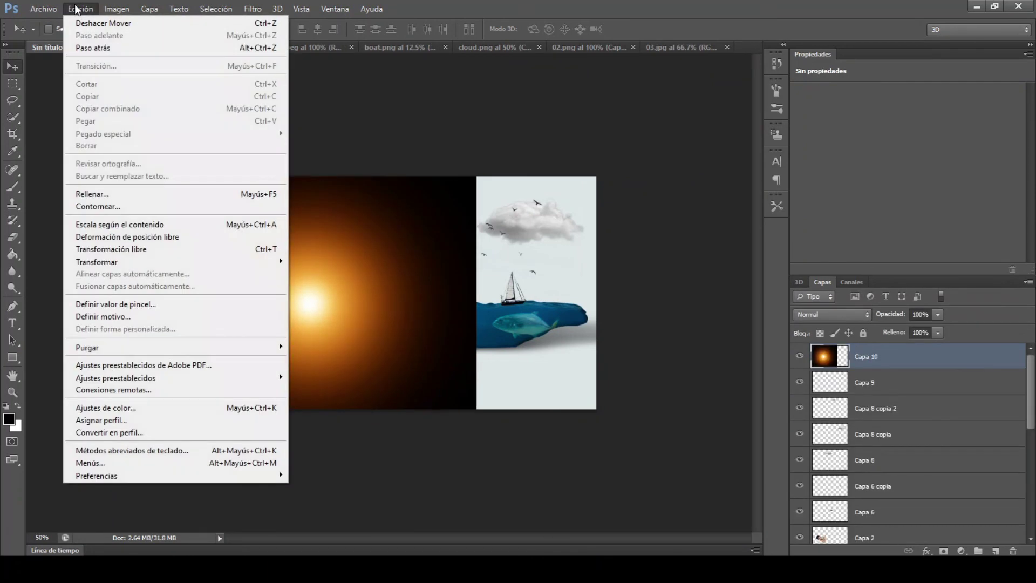
click(138, 249)
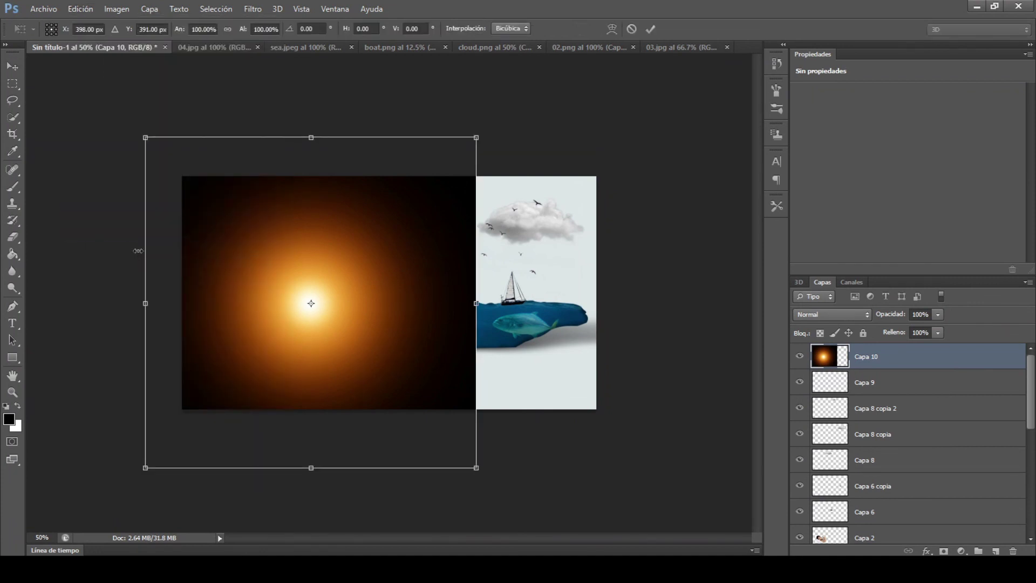
drag(476, 468, 422, 413)
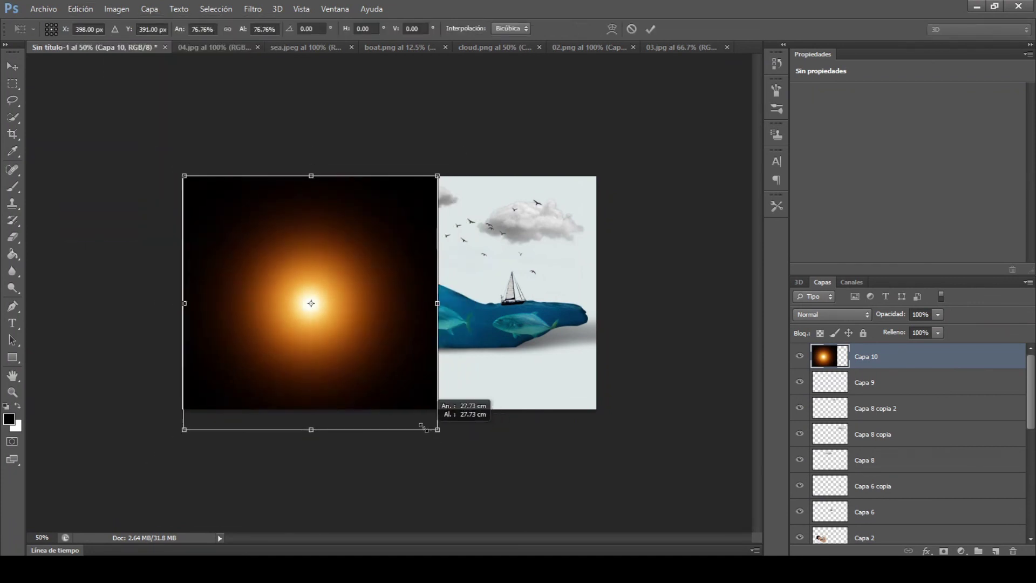
mouse_move(378, 363)
mouse_down()
mouse_move(353, 322)
mouse_move(354, 337)
mouse_up()
drag(404, 395, 322, 310)
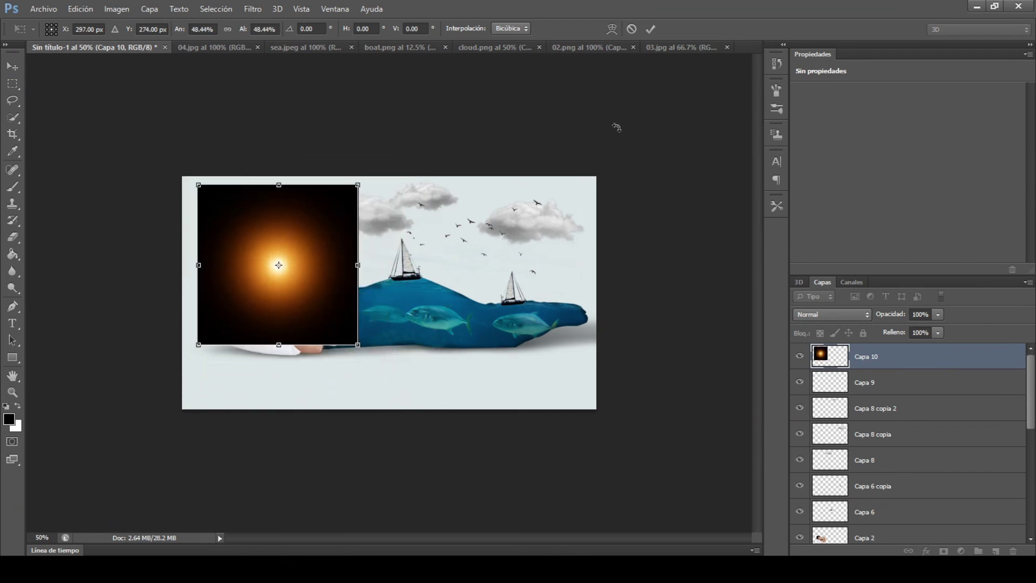
click(651, 29)
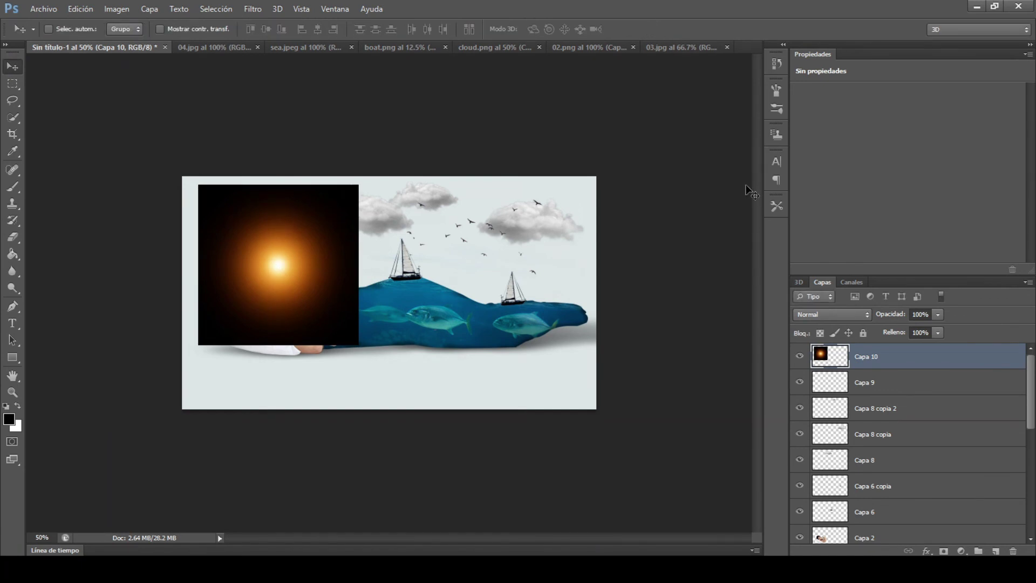
Step: Set Capa 10's blend mode to Trama and move the glow up-left
click(831, 314)
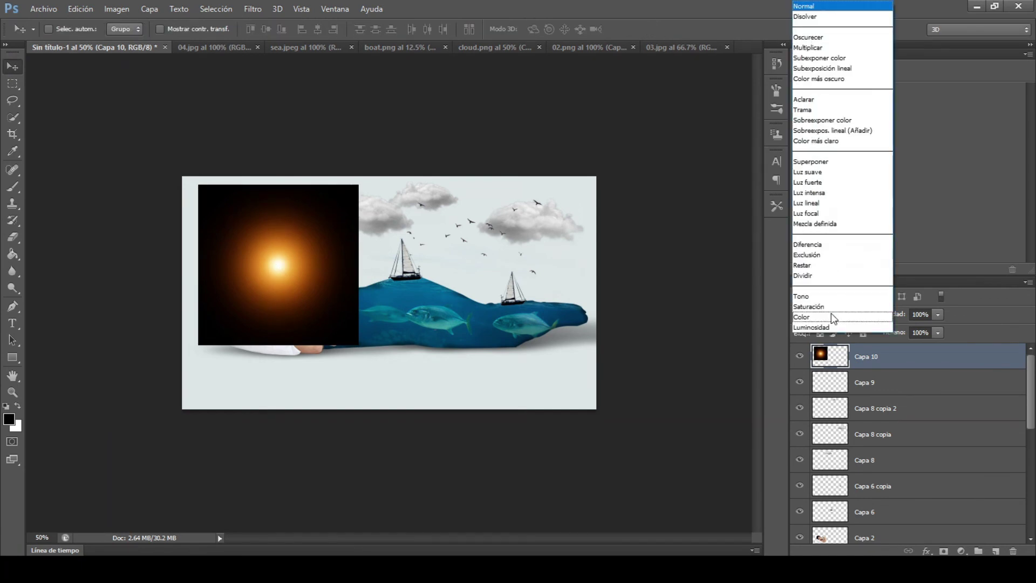
click(836, 110)
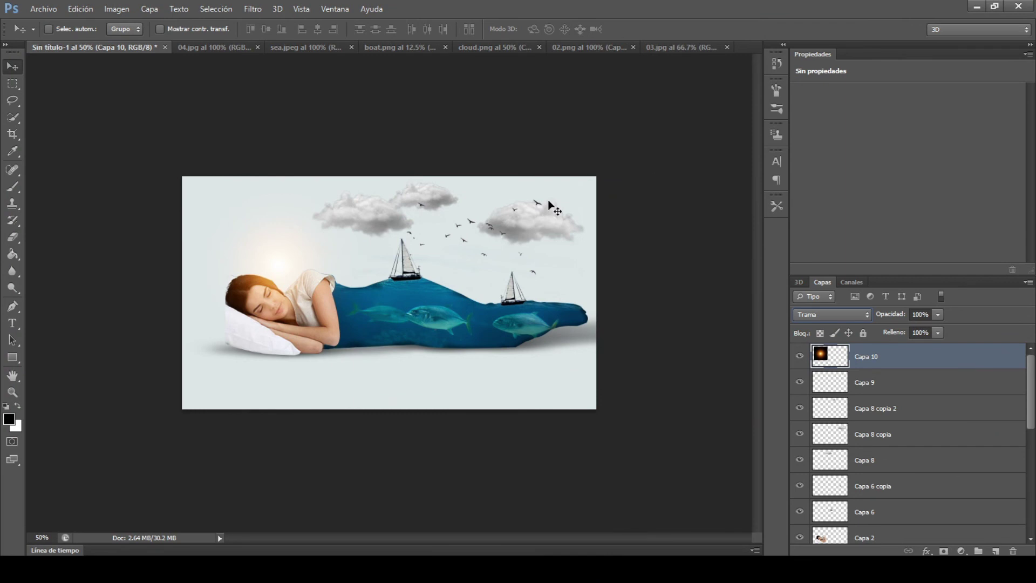
drag(312, 265, 263, 214)
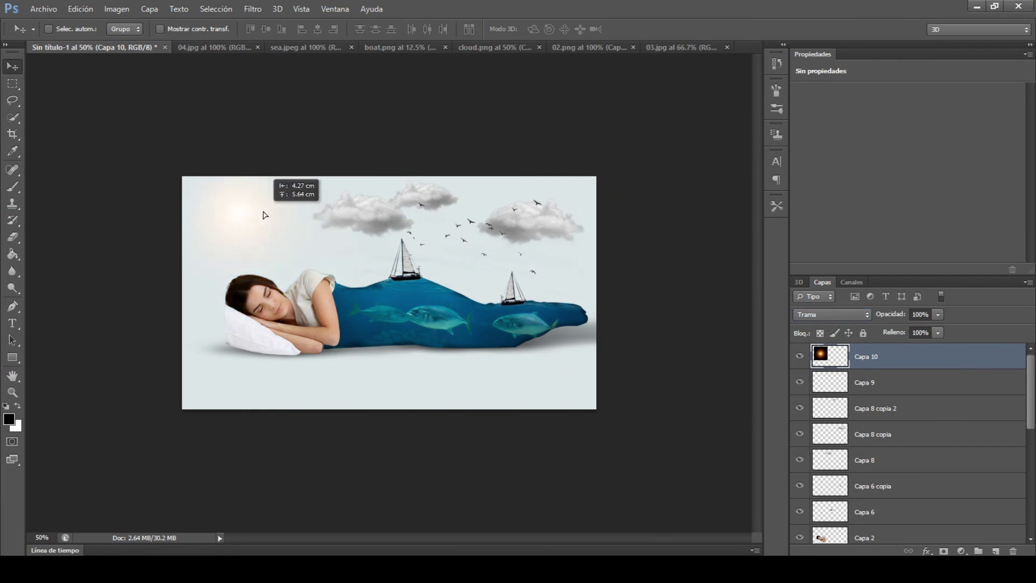
drag(276, 238, 271, 223)
Step: Enlarge the sun glow to about 190% in the upper-left sky
click(76, 9)
click(119, 248)
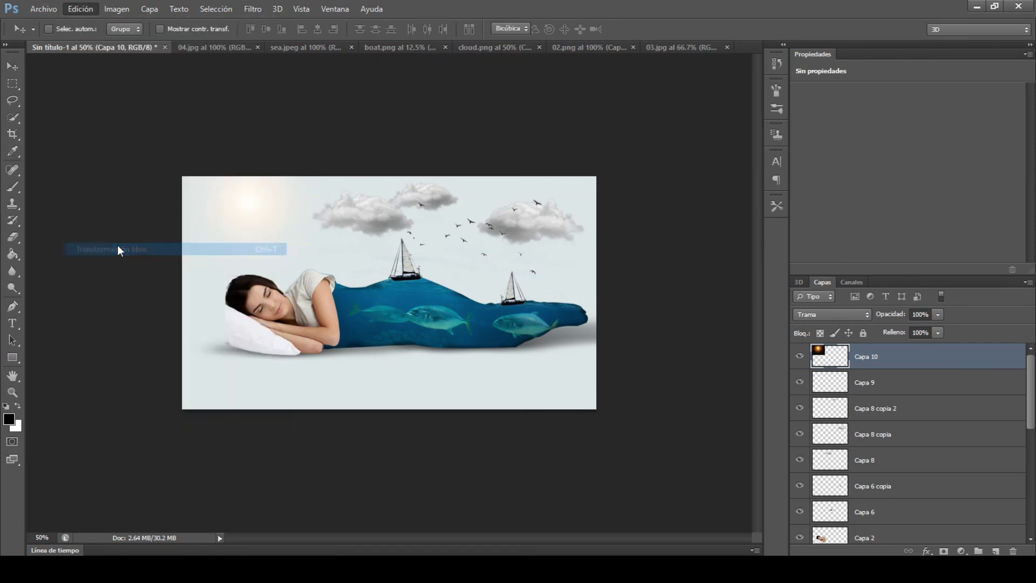
drag(329, 280, 415, 368)
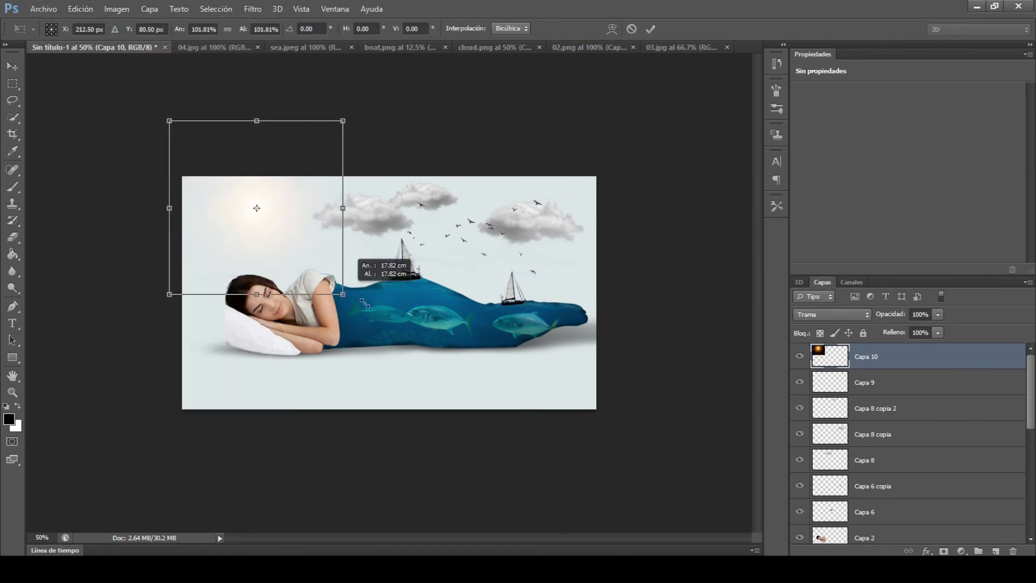
mouse_move(344, 254)
mouse_down()
mouse_move(344, 241)
mouse_move(316, 219)
mouse_up()
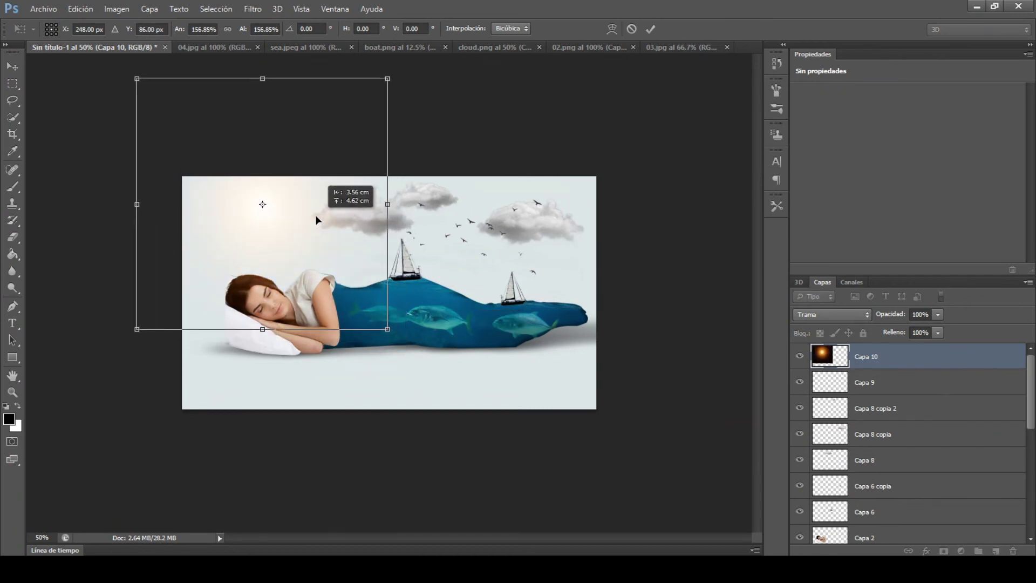
drag(388, 329, 409, 343)
mouse_move(339, 274)
mouse_down()
mouse_move(367, 263)
mouse_move(320, 258)
mouse_up()
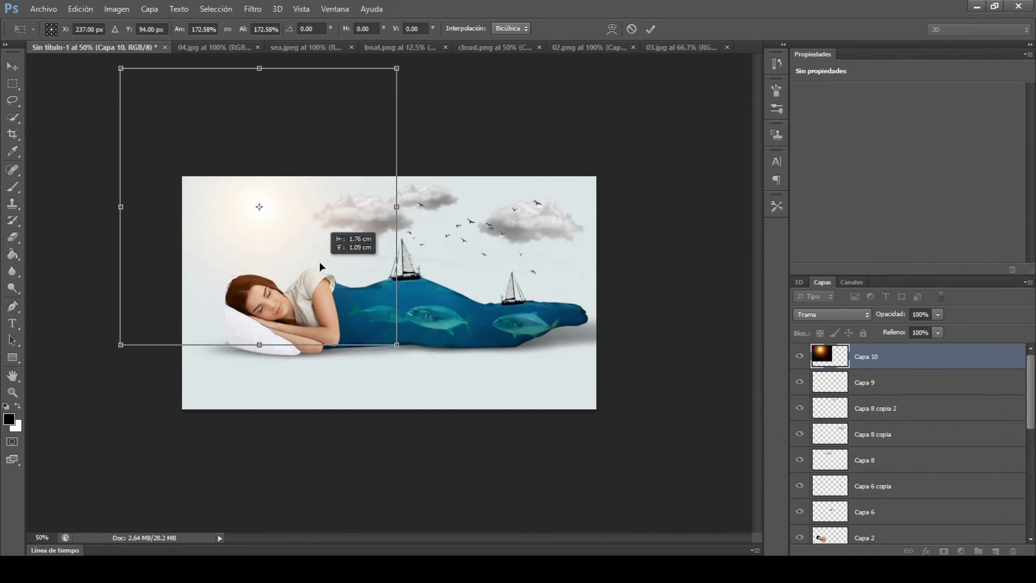
drag(397, 344, 425, 370)
drag(338, 261, 331, 257)
click(650, 29)
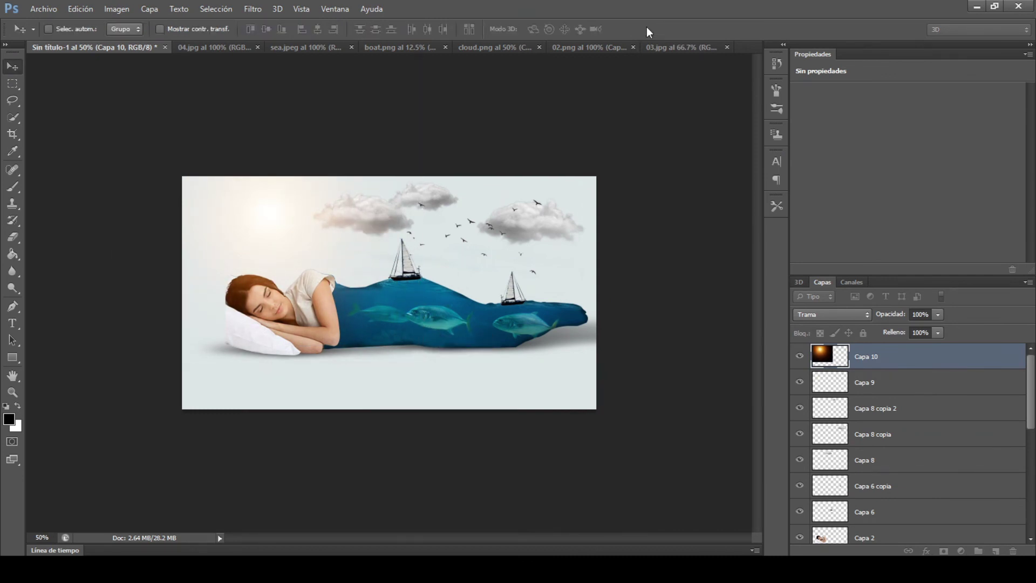